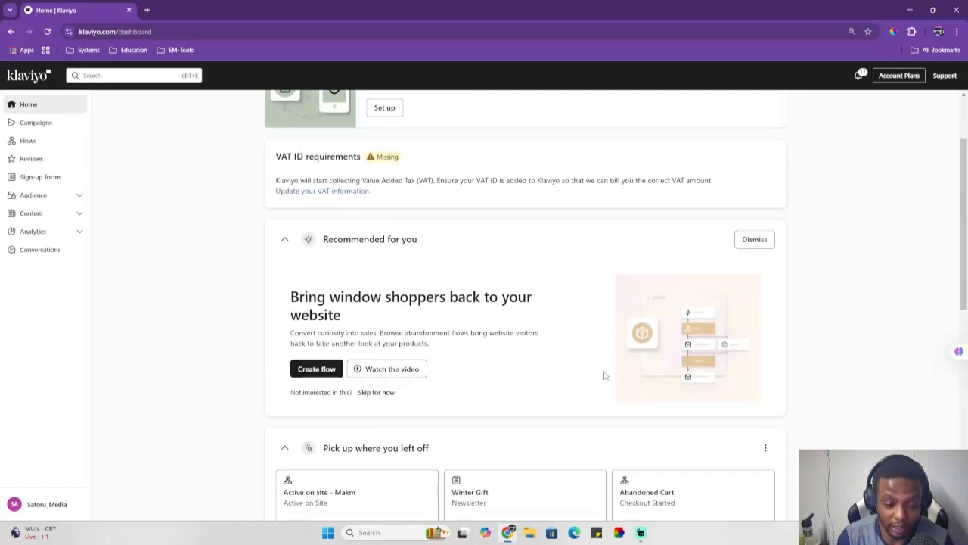
scroll(602, 367, down, 1)
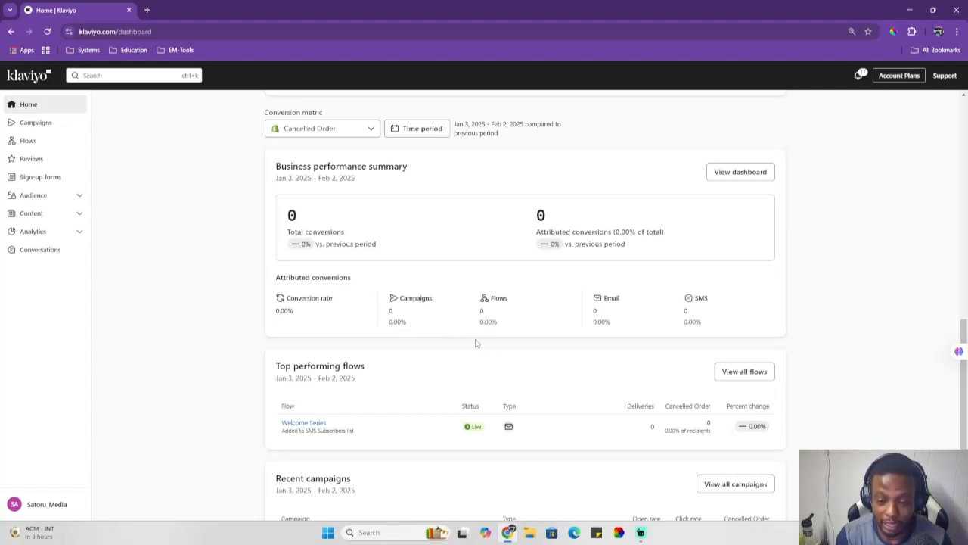
Step: Switch the dashboard's conversion metric to Ordered Product, then to Checkout Started
scroll(556, 334, up, 1)
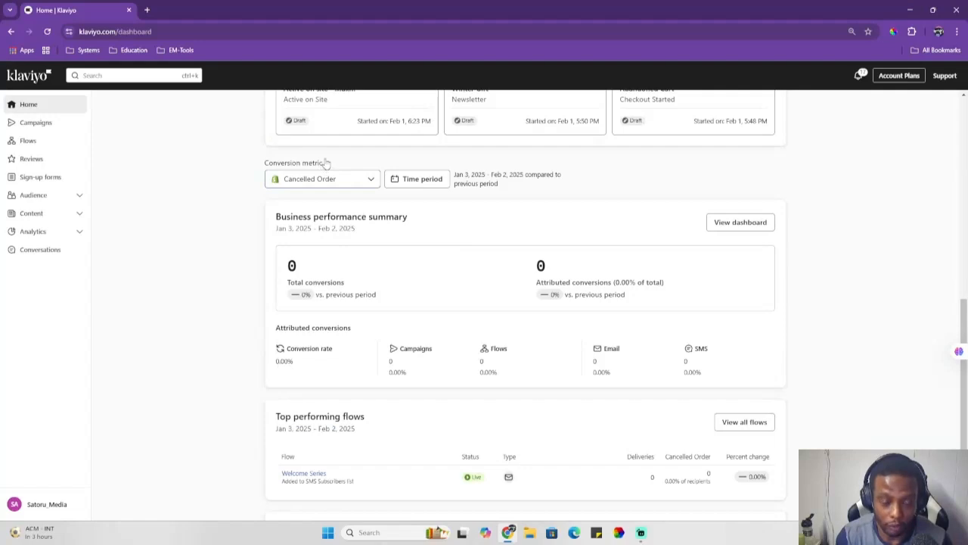
click(361, 180)
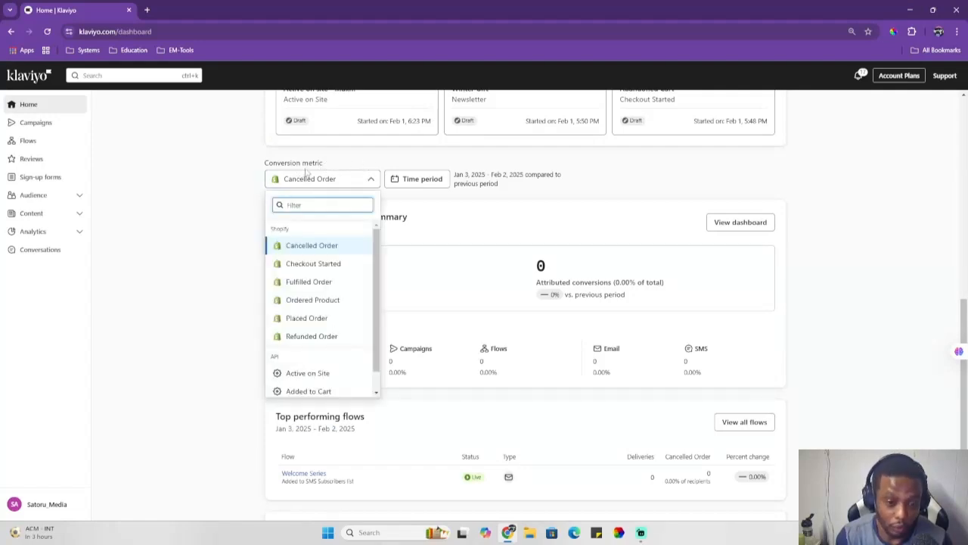
click(311, 300)
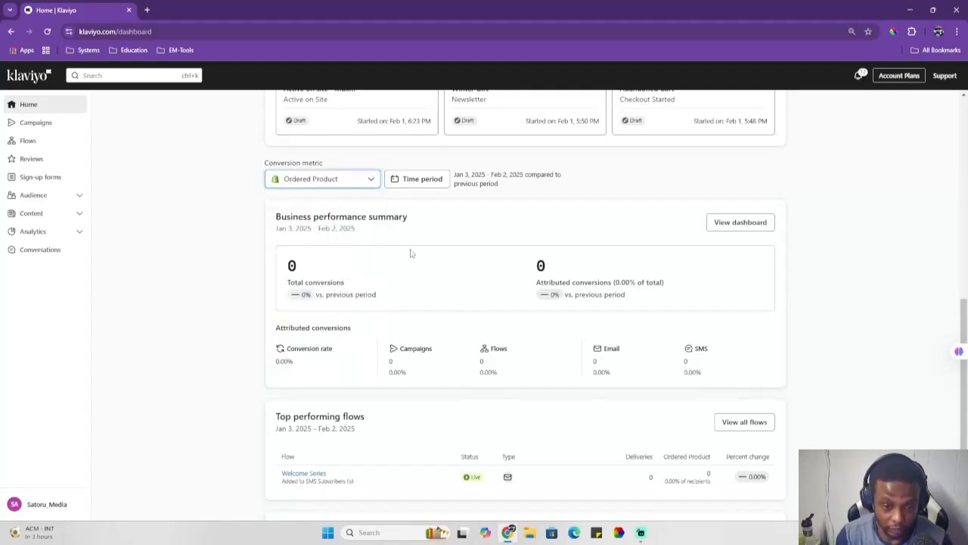
click(370, 179)
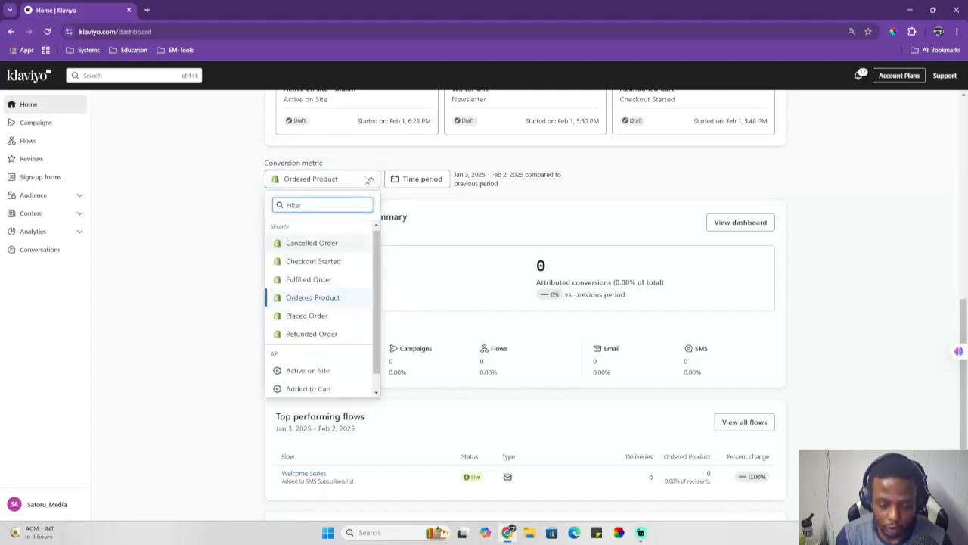
click(325, 261)
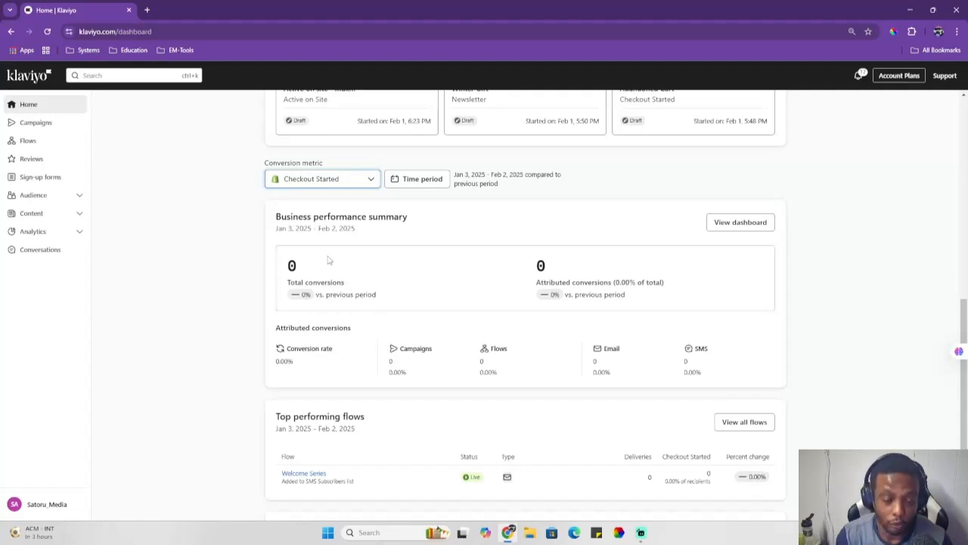
Step: Switch the conversion metric to Refunded Order and then back to Cancelled Order
click(349, 179)
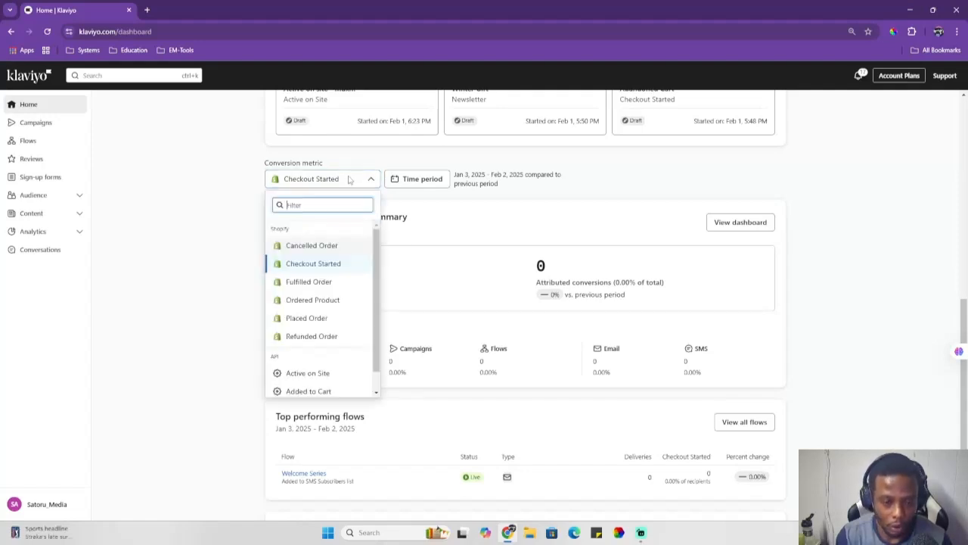
click(325, 335)
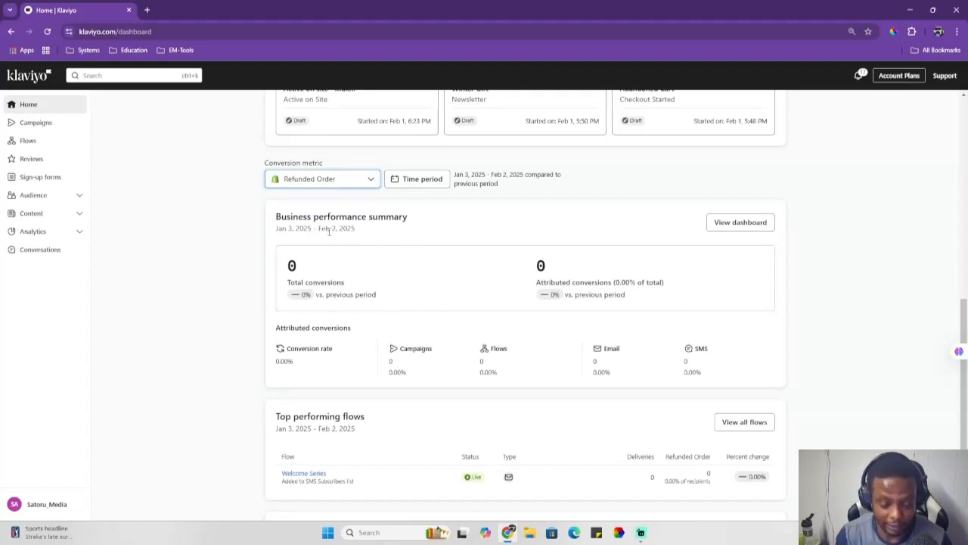
click(345, 181)
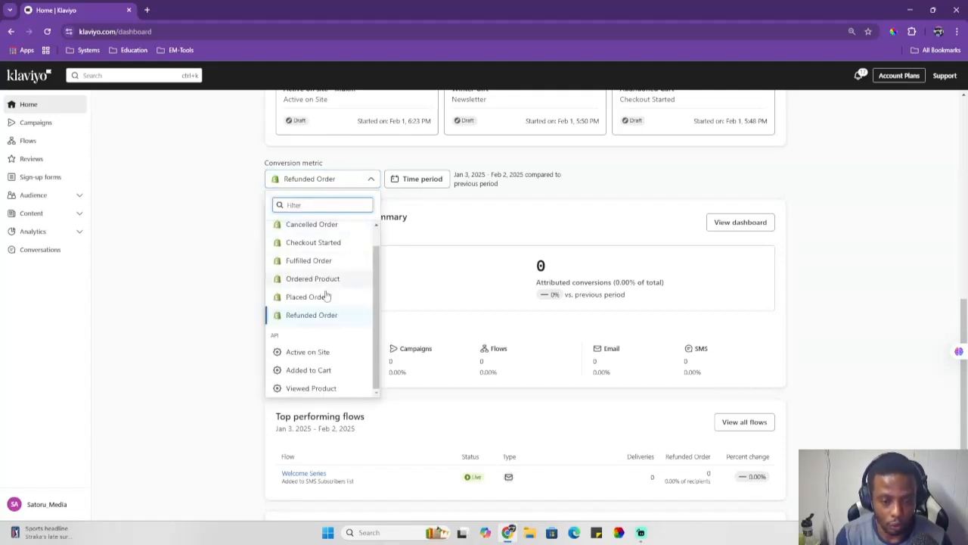
click(329, 229)
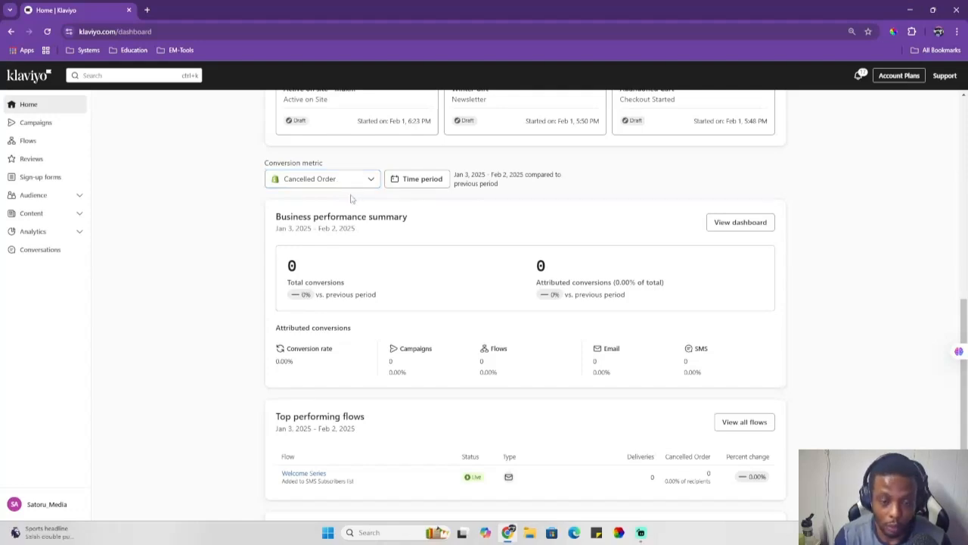
Step: Set the dashboard time period to Last 7 days and apply it
click(415, 184)
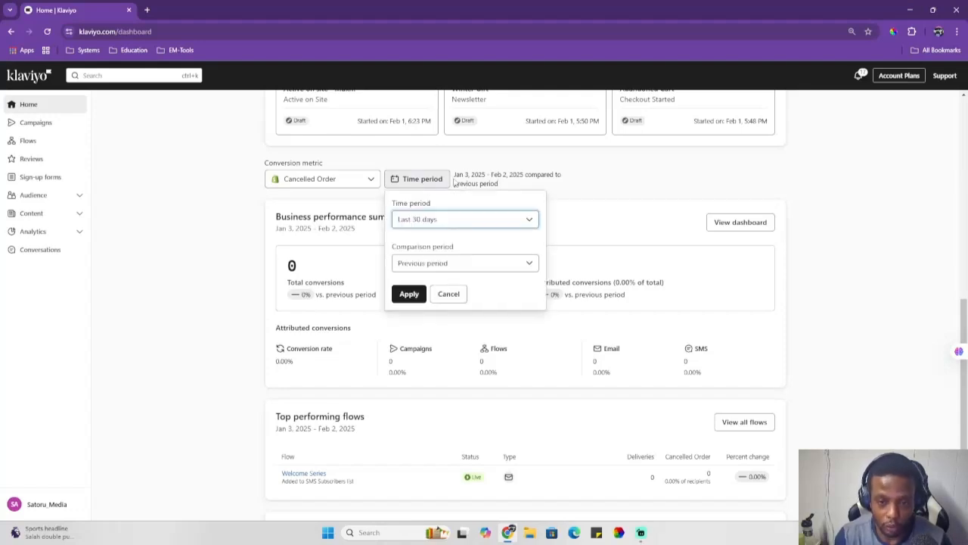
click(533, 219)
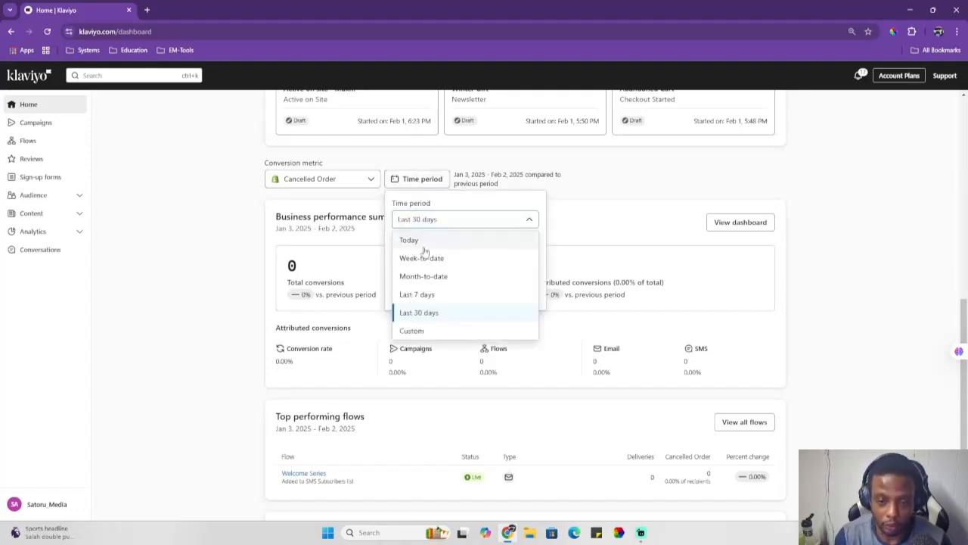
click(407, 311)
click(409, 295)
click(416, 179)
click(459, 219)
click(428, 292)
click(409, 293)
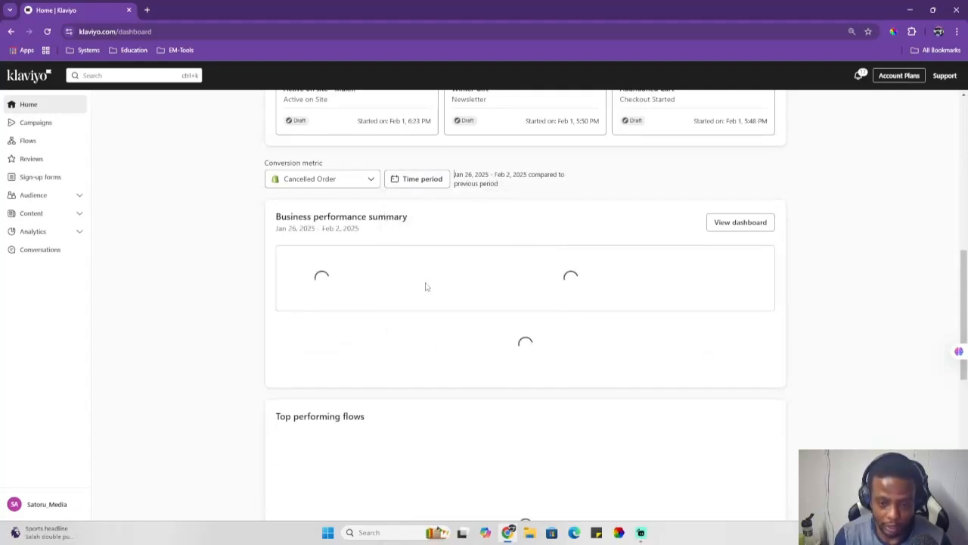
Step: Review the time period options and scroll through the performance summary, flows and recent campaigns
click(416, 178)
click(446, 218)
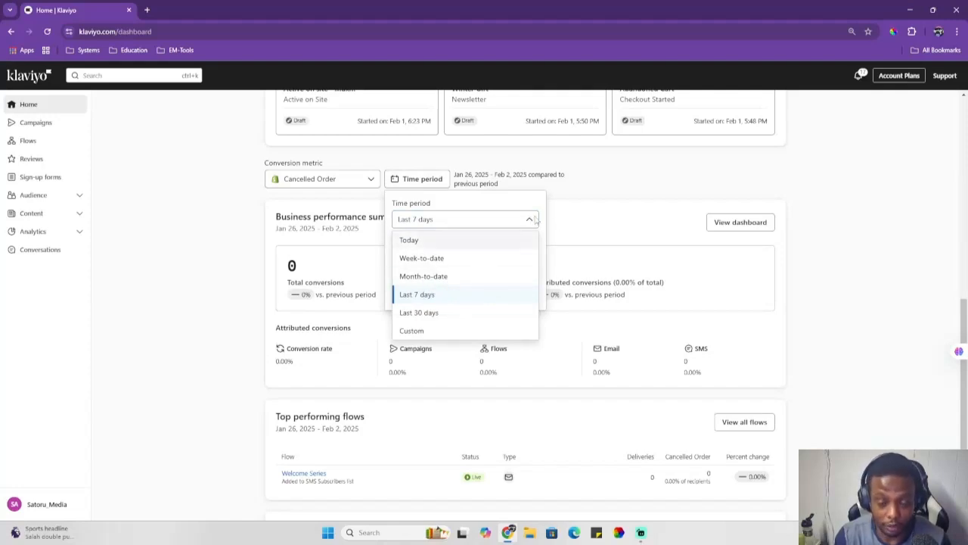
scroll(319, 302, down, 2)
scroll(318, 301, up, 1)
scroll(318, 301, down, 1)
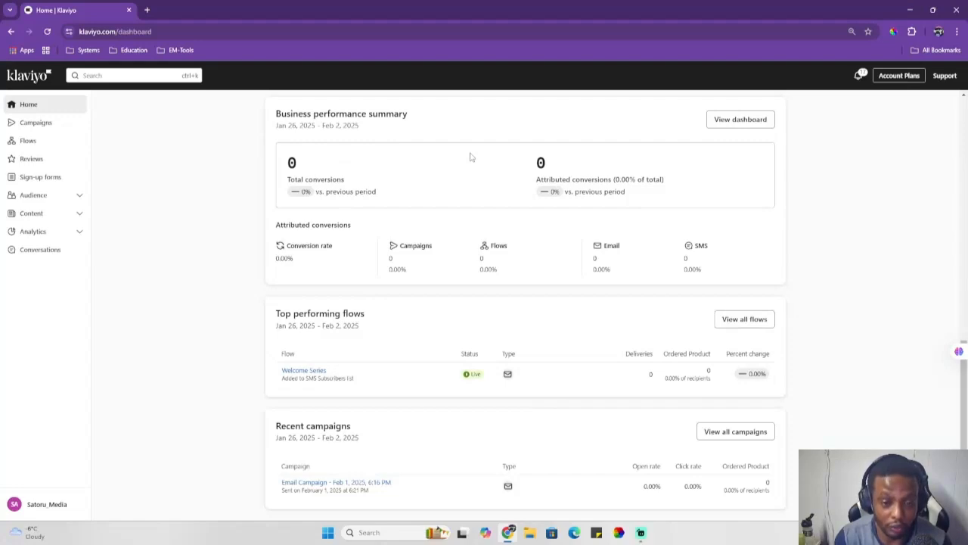
scroll(201, 234, up, 8)
Step: Open Campaigns and start creating a new email campaign with the default name and draft date
click(24, 126)
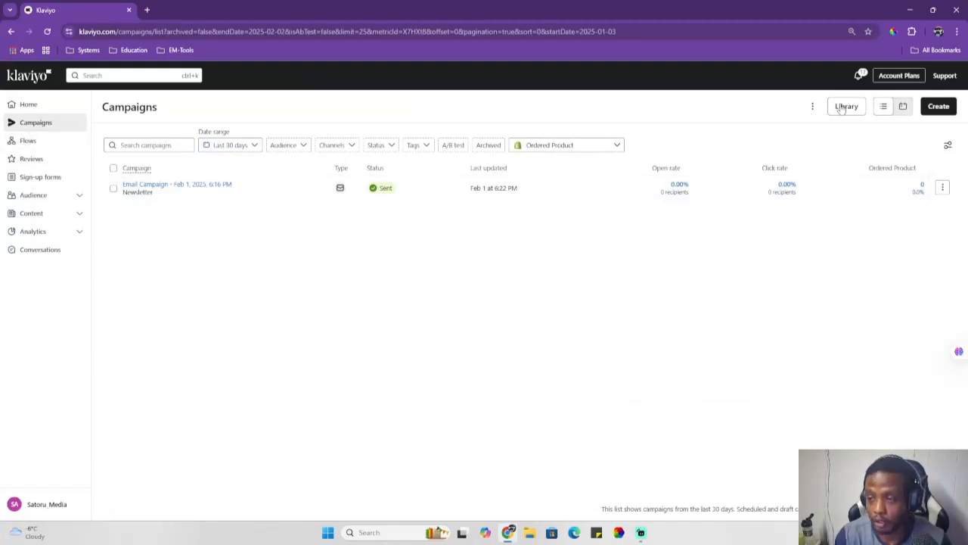
click(945, 110)
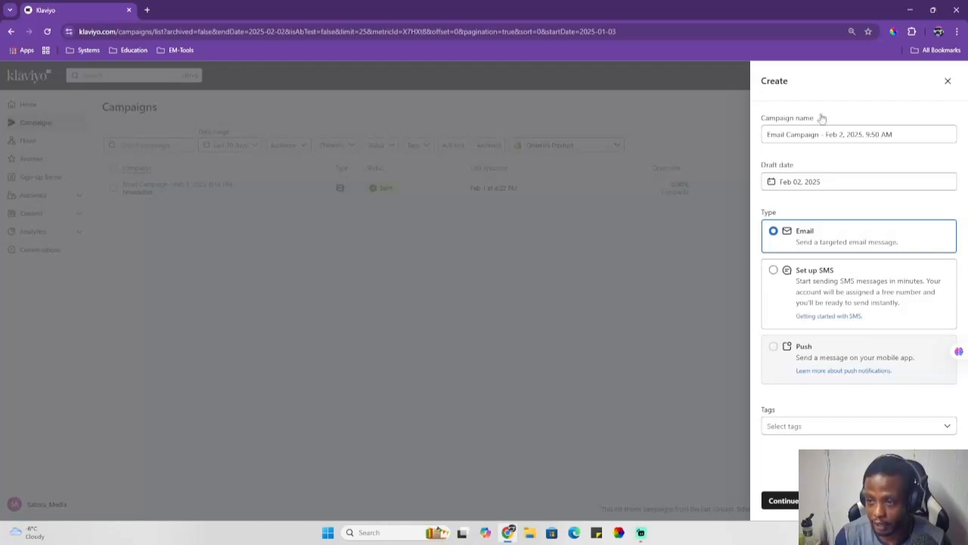
click(797, 181)
key(Escape)
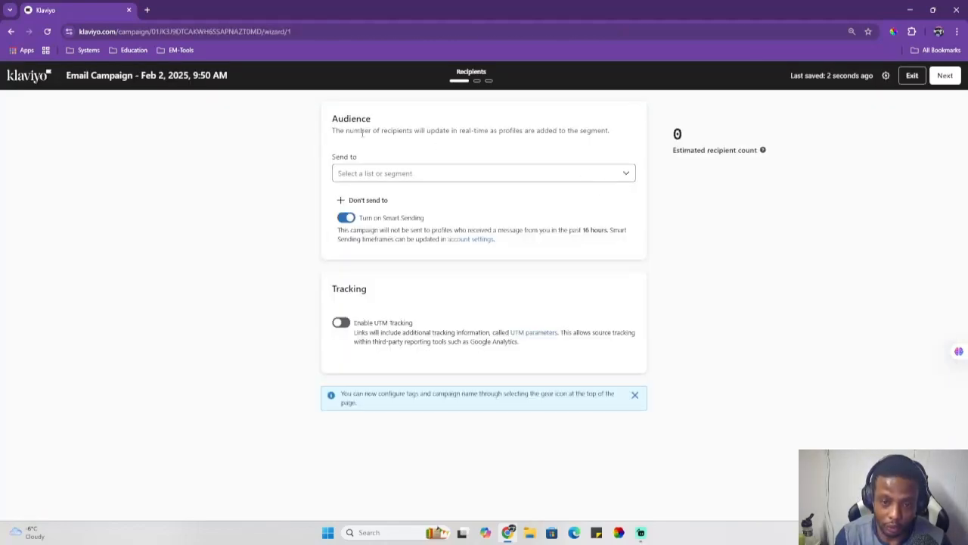
Step: Choose the Newsletter list as the campaign audience and continue to the message step
click(552, 179)
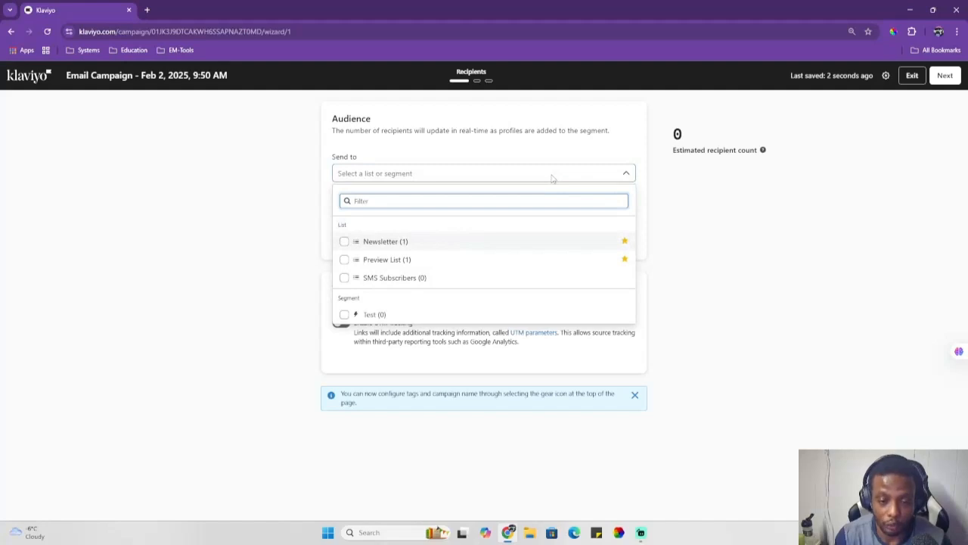
click(344, 241)
click(943, 80)
click(944, 76)
Step: Enter Test as both the email subject line and the preview text
click(65, 159)
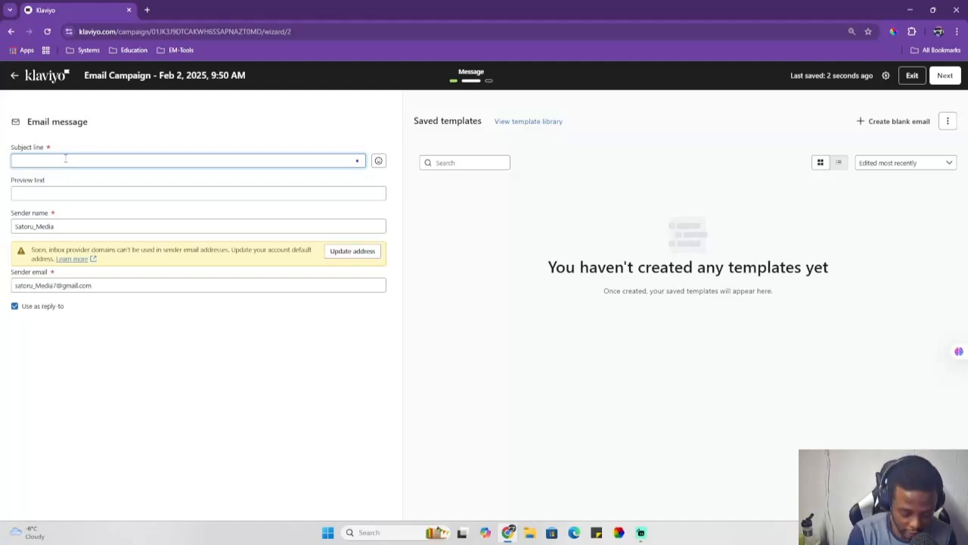
text(Test)
key(Tab)
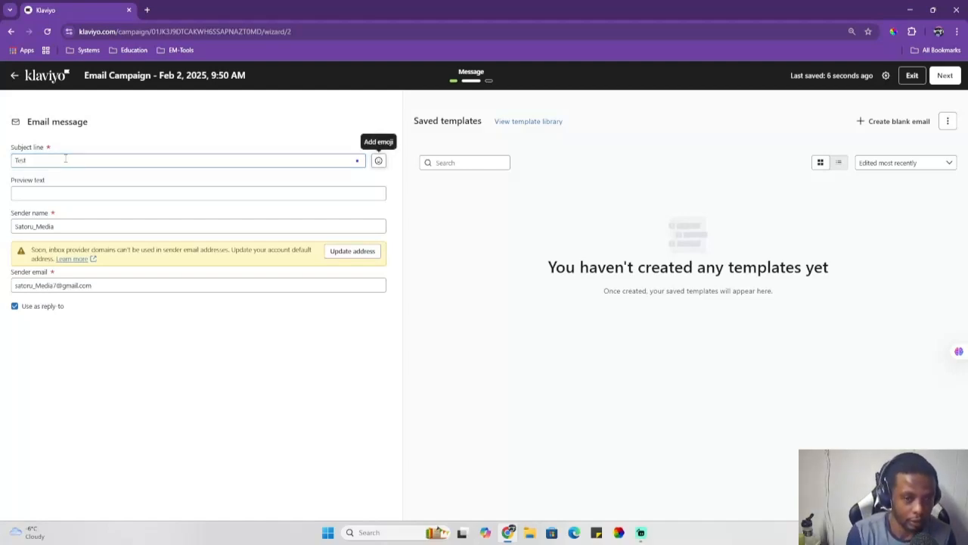
click(76, 194)
text(T)
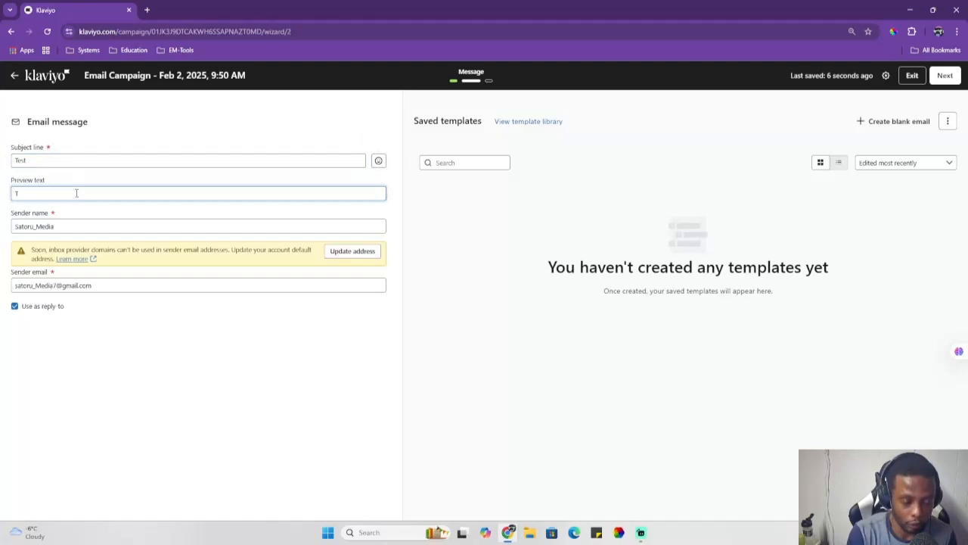
text(est)
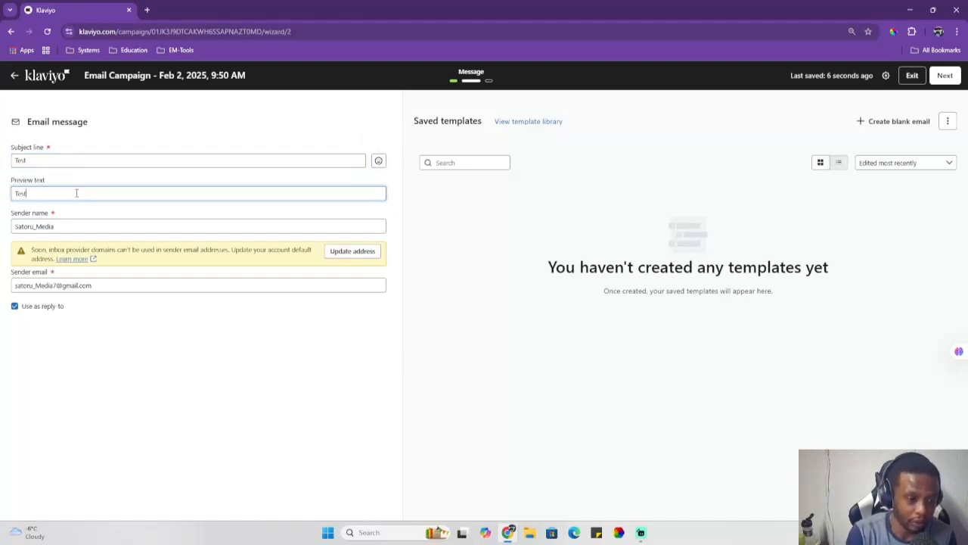
click(81, 225)
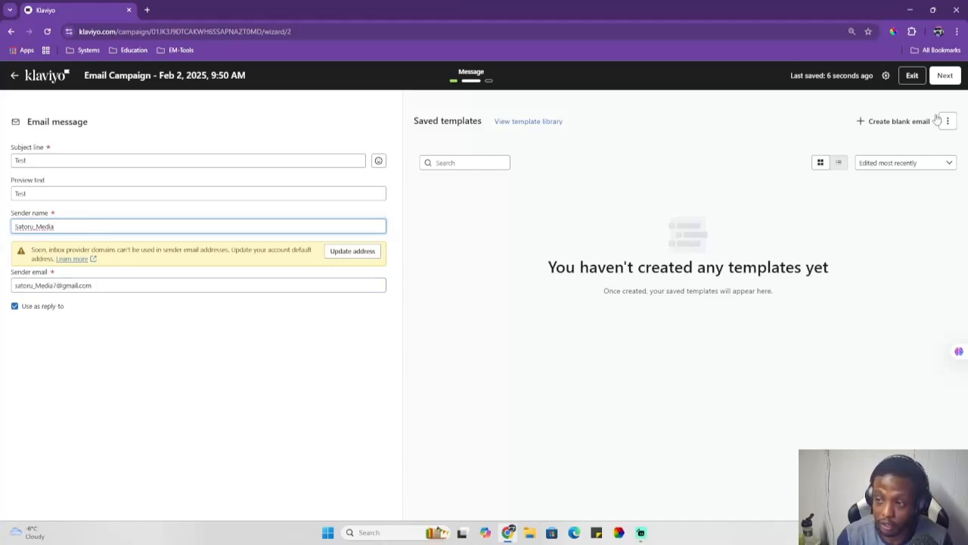
Step: Open the template library and use the President's Day Sitewide Sale - Animated template
click(527, 122)
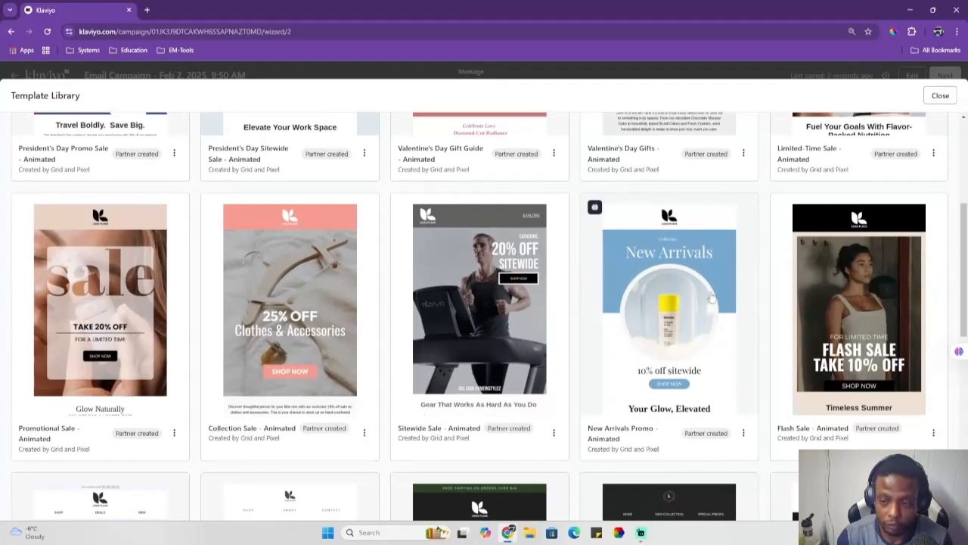
scroll(326, 273, down, 3)
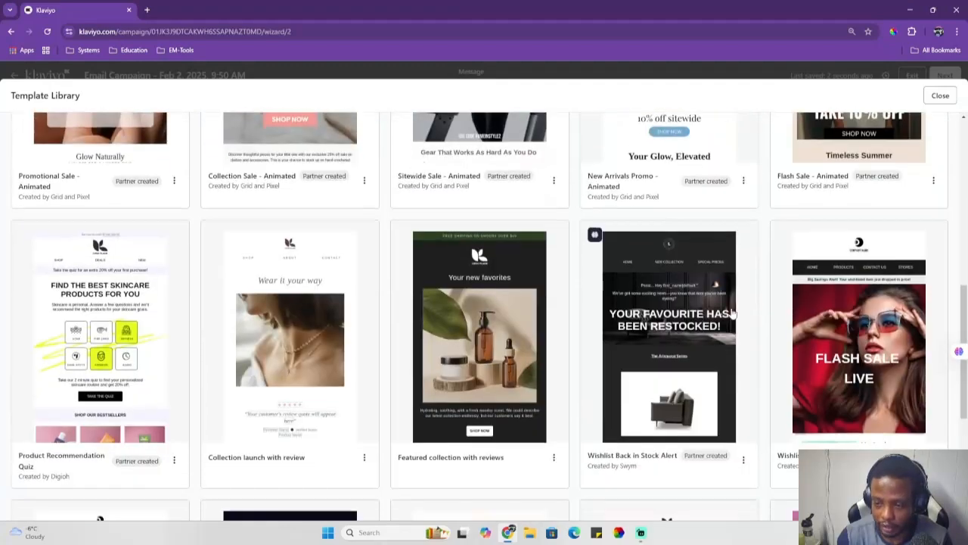
scroll(325, 274, up, 3)
scroll(325, 273, up, 3)
click(325, 274)
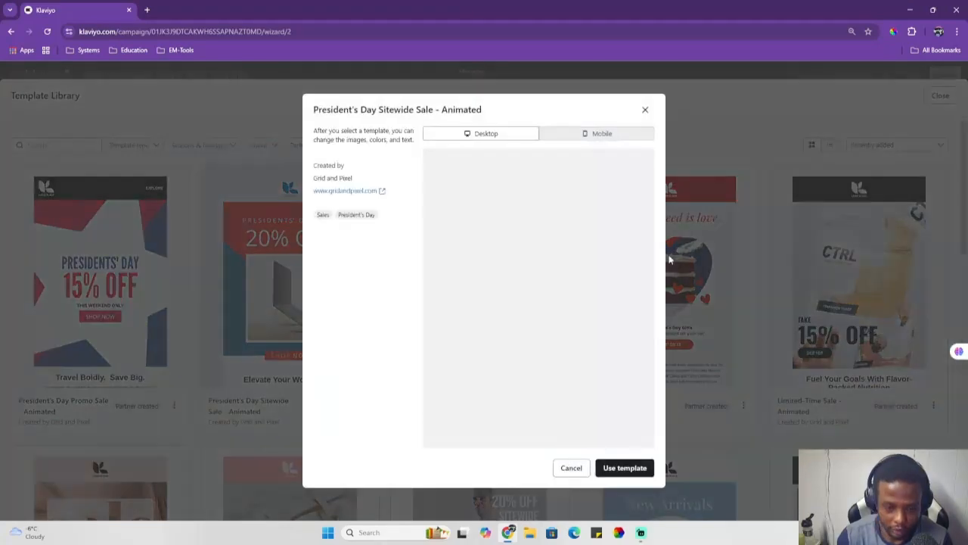
click(625, 468)
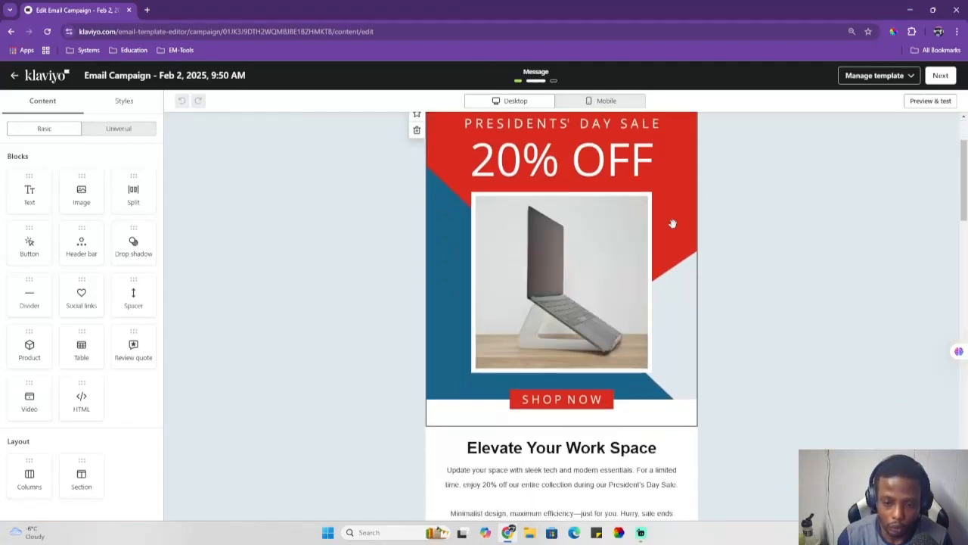
Step: Replace the hero image in the template with Slice 297 from the image library
scroll(429, 309, down, 3)
scroll(361, 344, down, 2)
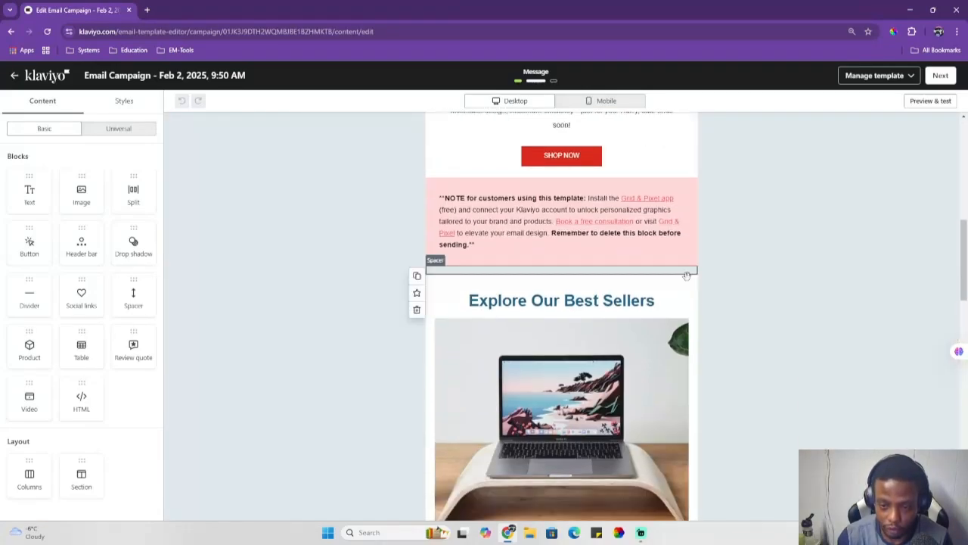
scroll(362, 344, up, 5)
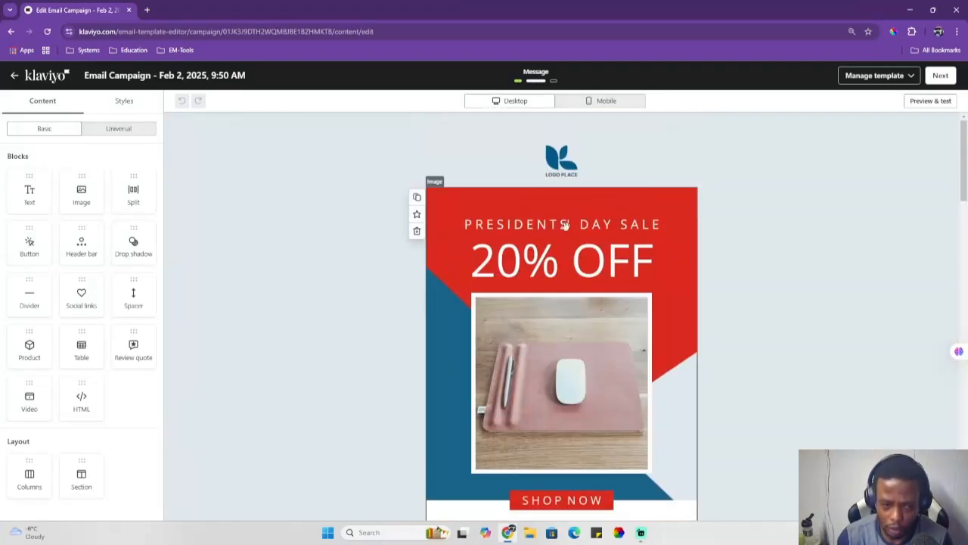
scroll(404, 281, down, 3)
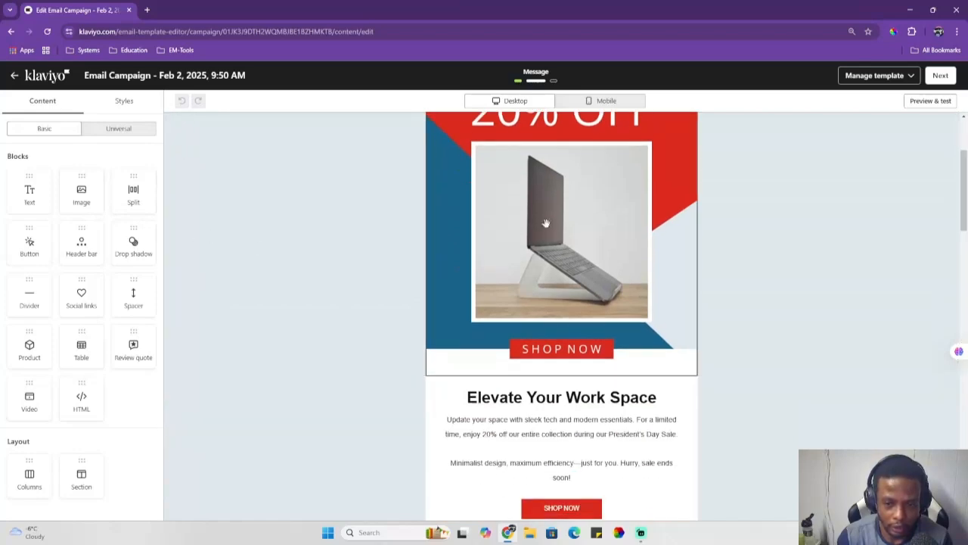
click(546, 223)
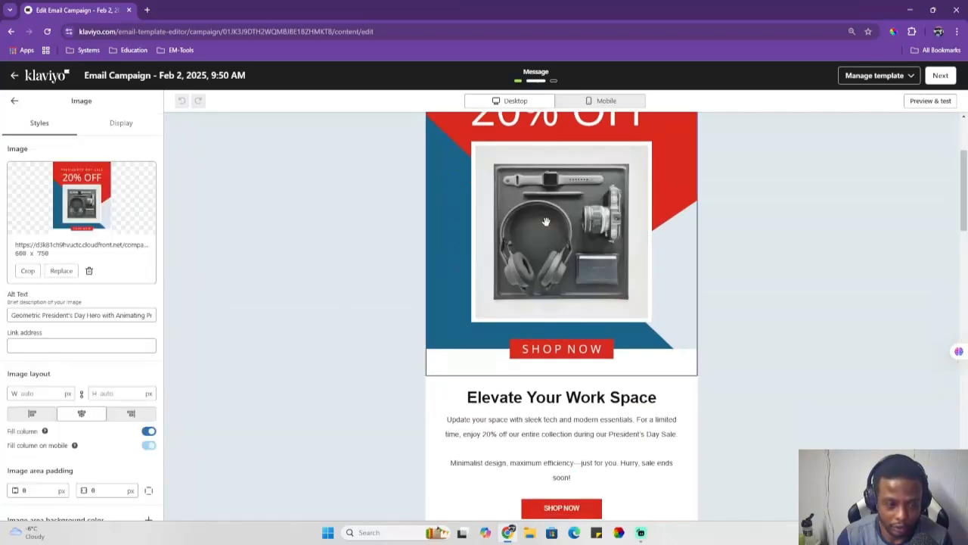
click(61, 271)
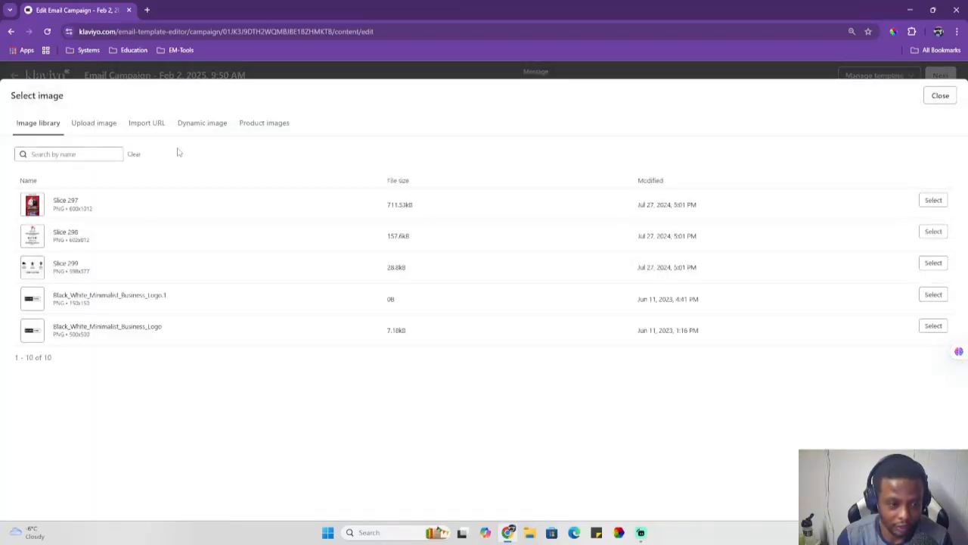
click(934, 200)
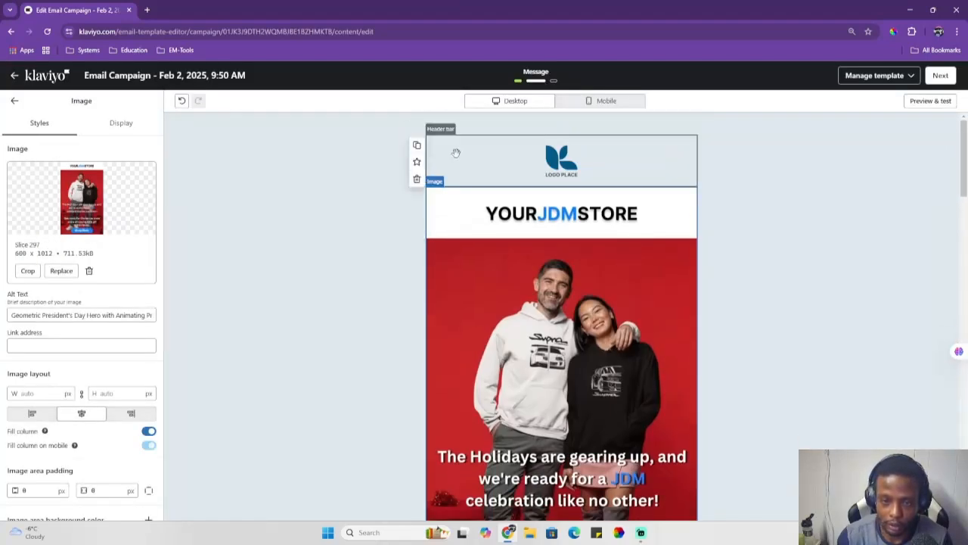
scroll(356, 179, down, 6)
click(15, 100)
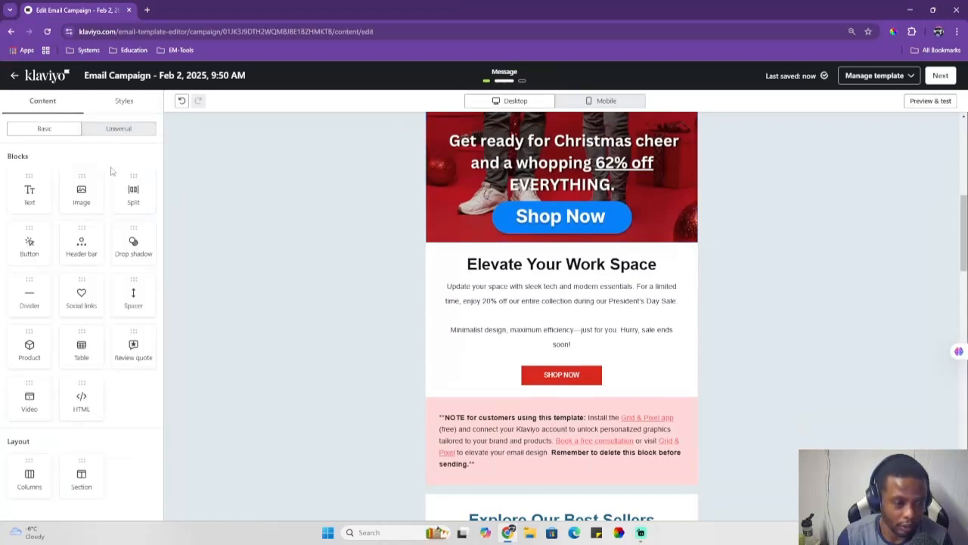
Step: Insert a text block below the hero image and a divider beneath it
scroll(231, 250, down, 1)
drag(29, 190, 515, 209)
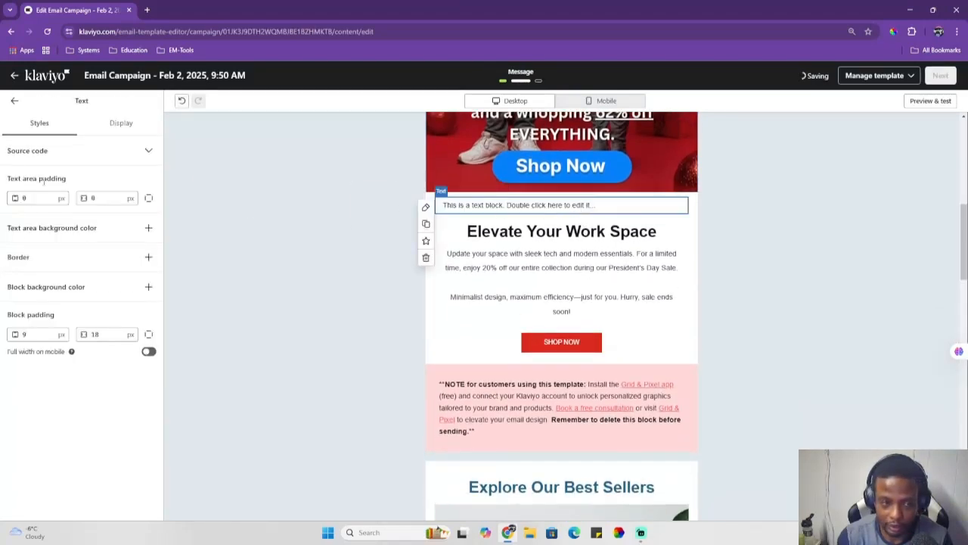
double_click(512, 207)
click(14, 101)
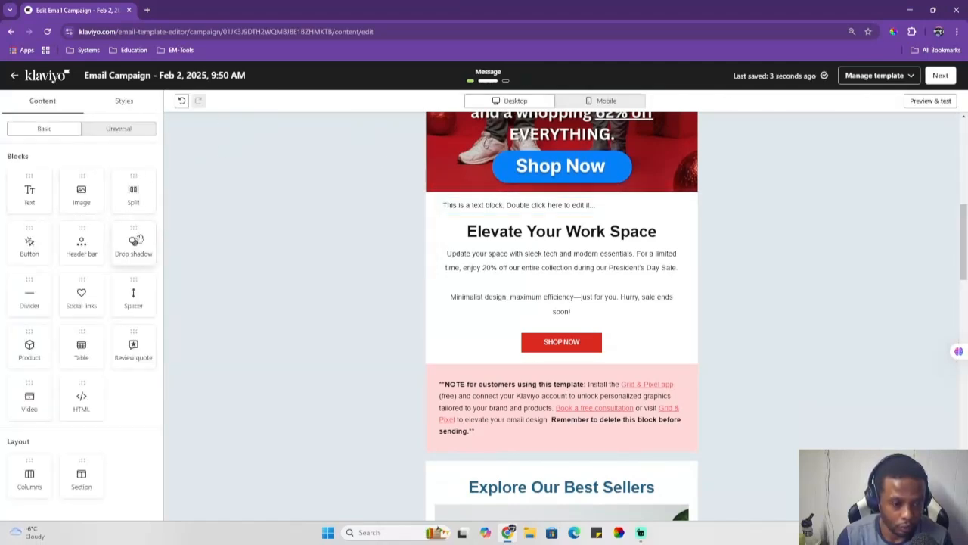
drag(28, 295, 551, 224)
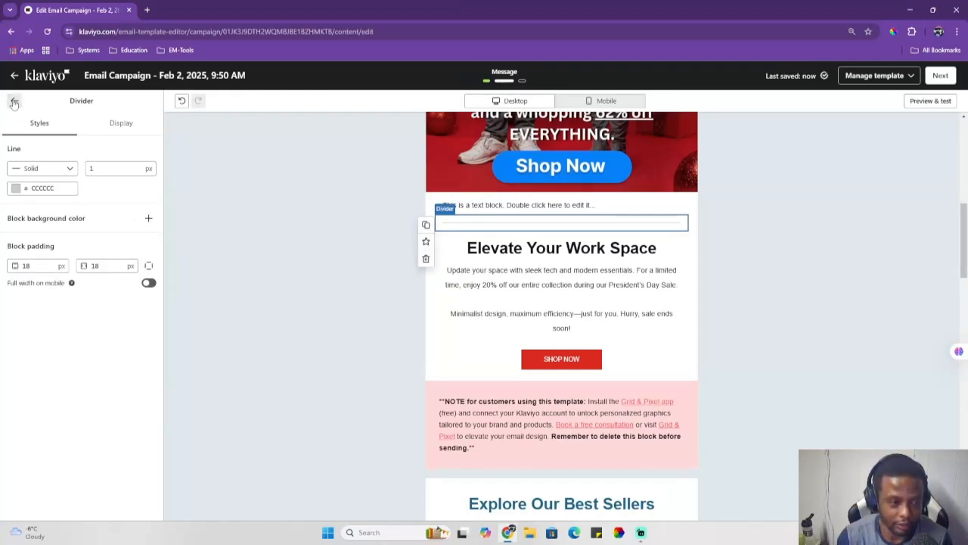
click(13, 103)
Step: Add a dynamic product block below the Elevate Your Work Space heading using the SHOP_POPULAR_ALL_CATEGORIES feed
drag(29, 347, 561, 289)
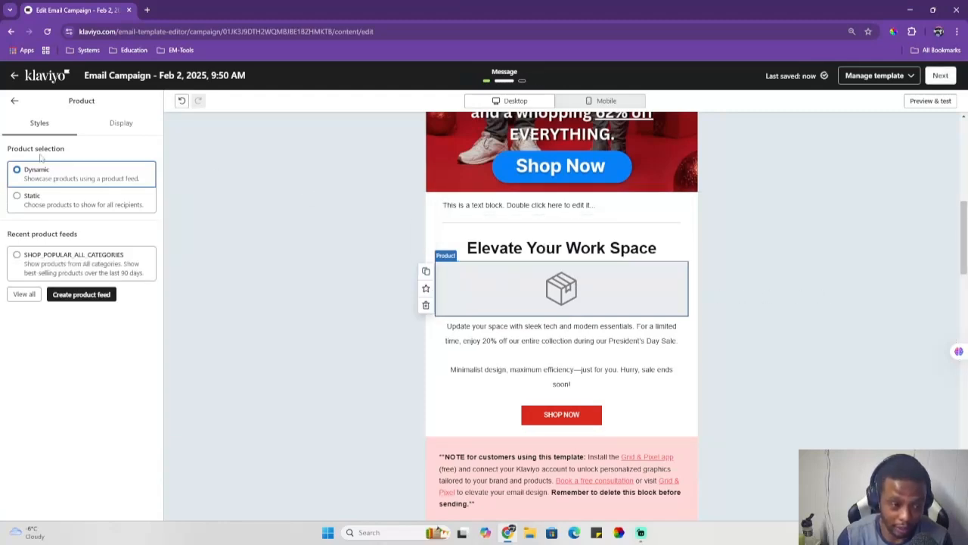
click(17, 255)
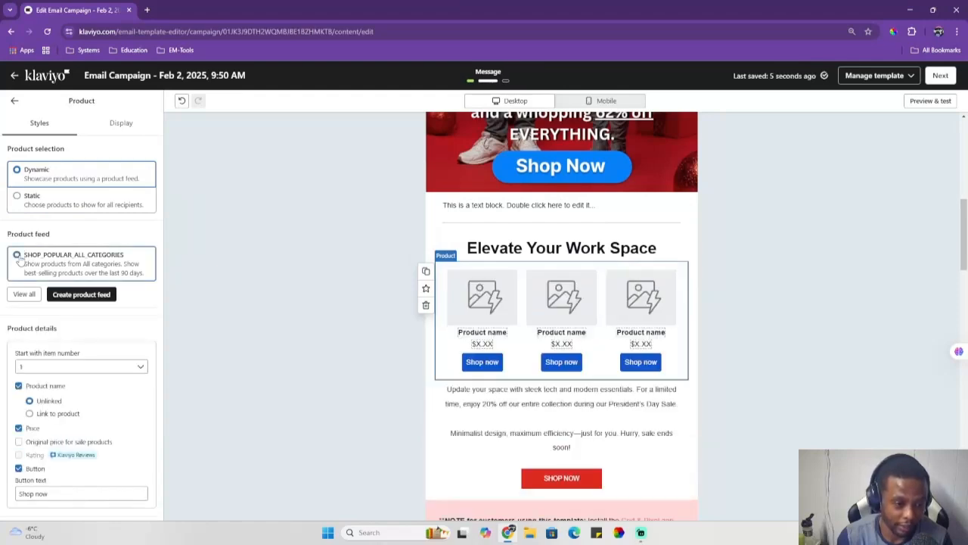
Step: Set the product block to a single-item layout with the image on the right and text aligned left
scroll(31, 258, down, 2)
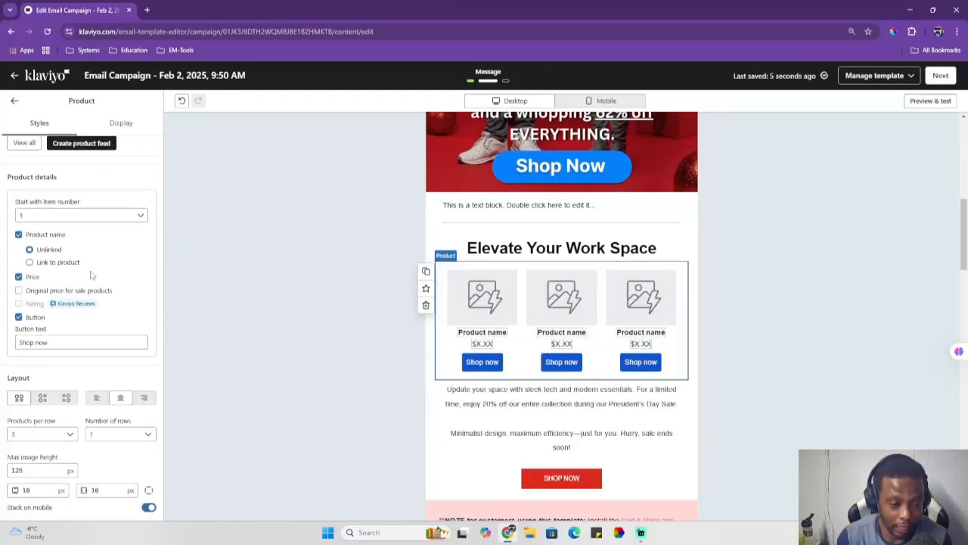
scroll(91, 274, down, 1)
click(42, 346)
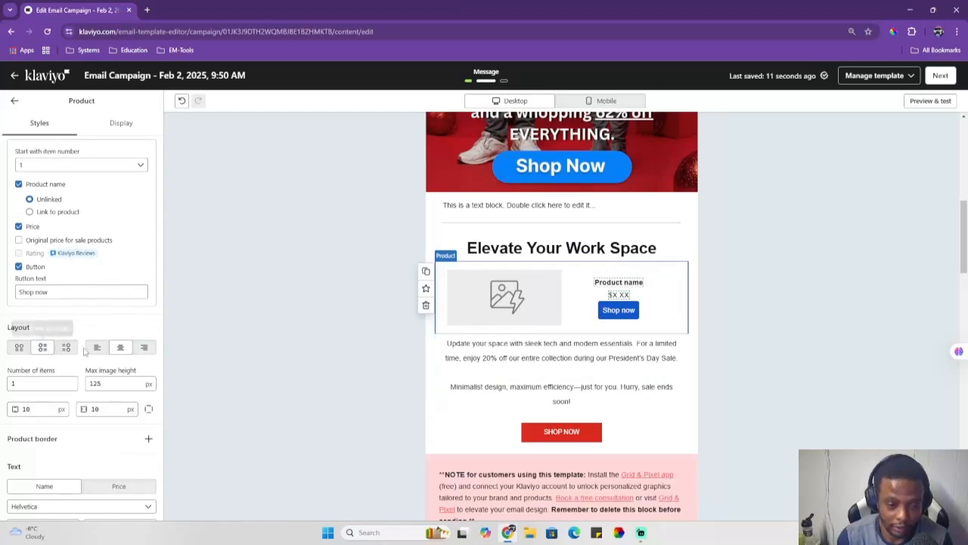
click(66, 347)
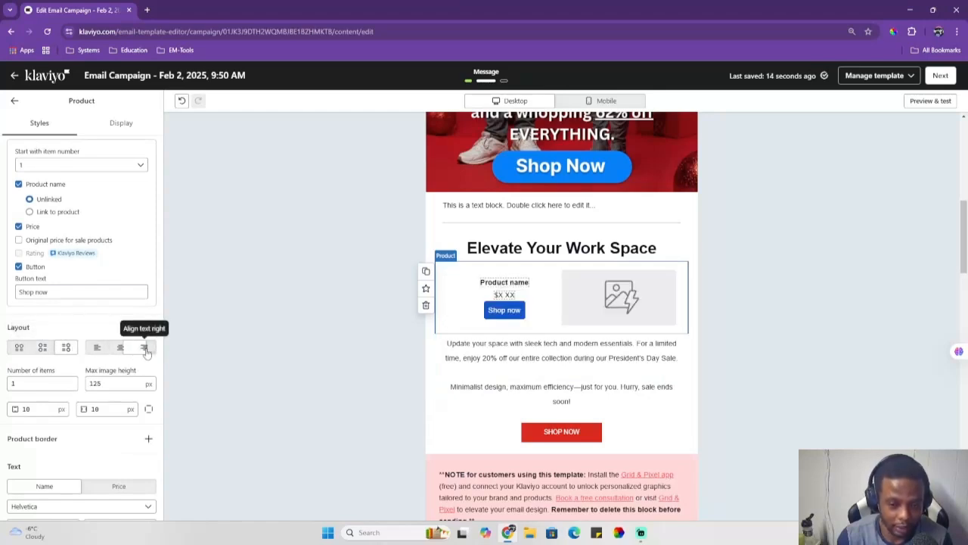
click(97, 346)
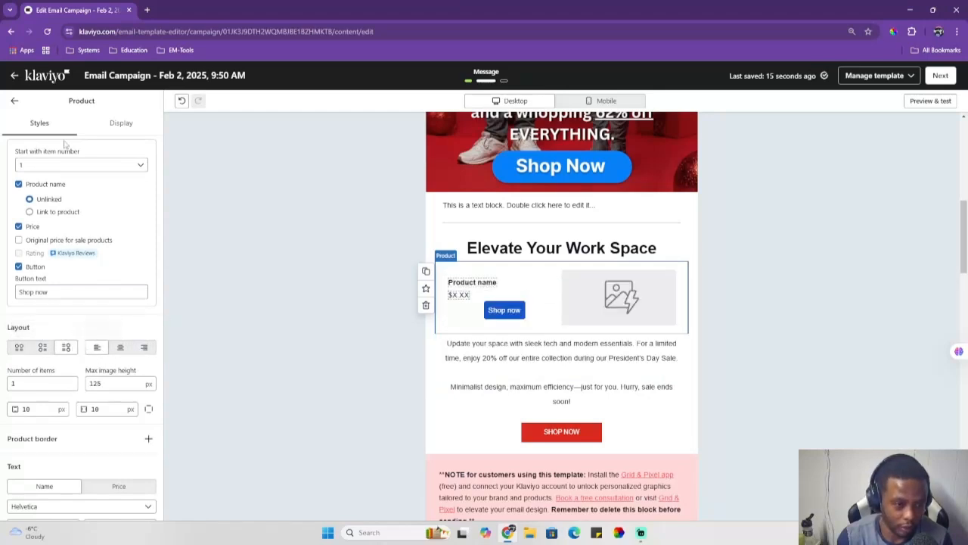
click(15, 101)
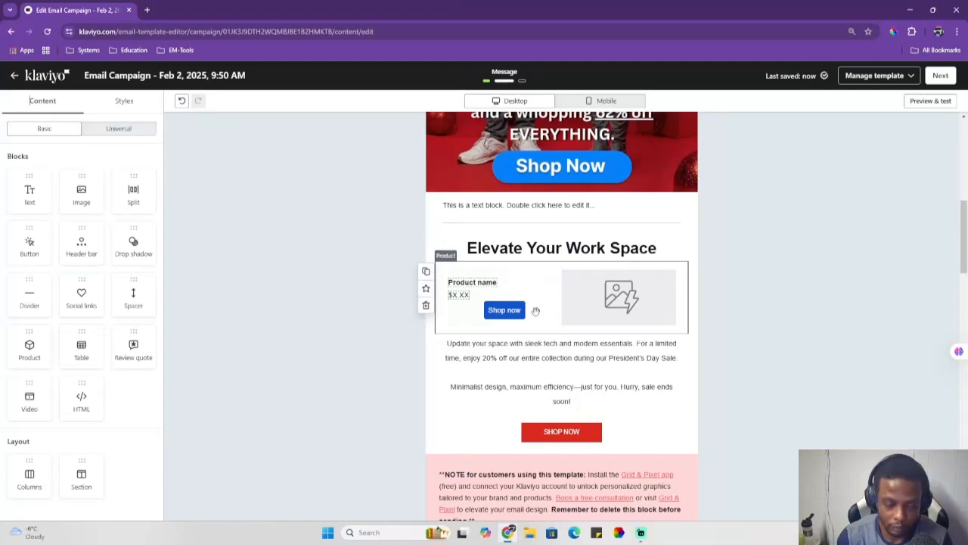
Step: Add a video block below the product block
drag(28, 401, 545, 335)
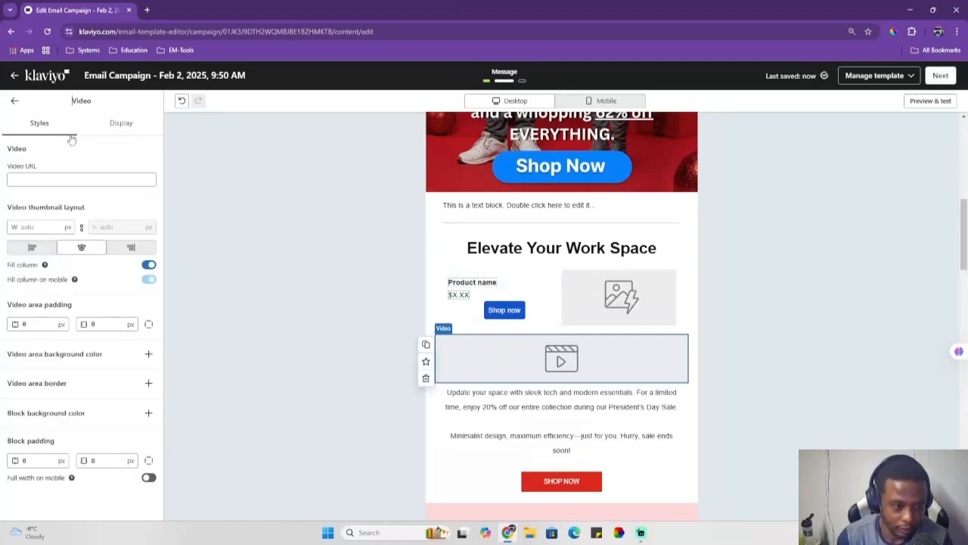
click(14, 100)
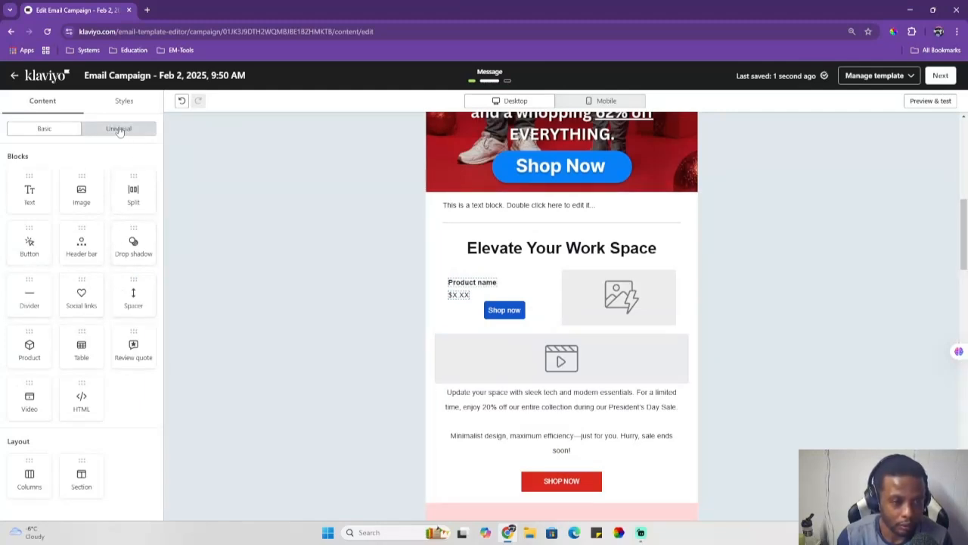
click(118, 128)
click(60, 129)
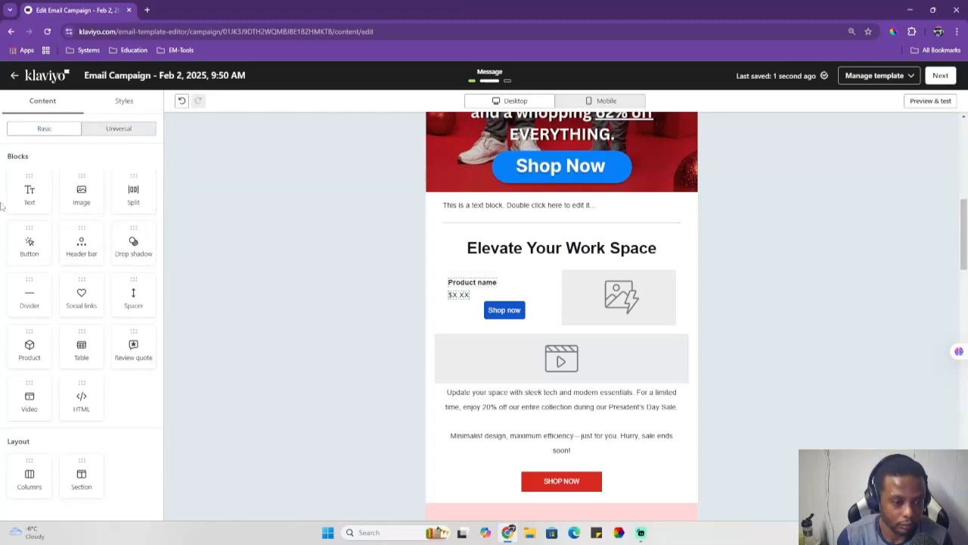
Step: Add a social links block below the SHOP NOW button and add a second, custom icon entry to it
drag(86, 297, 605, 413)
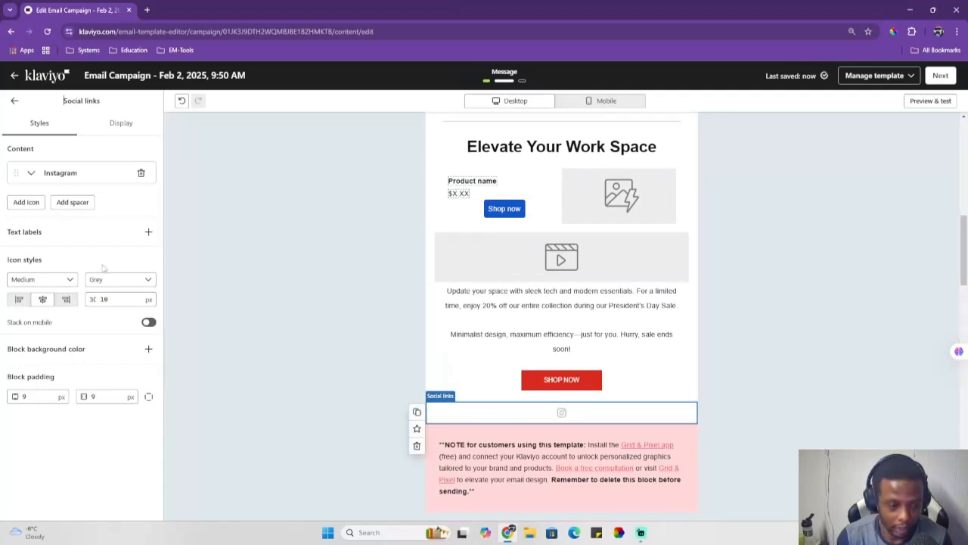
click(31, 172)
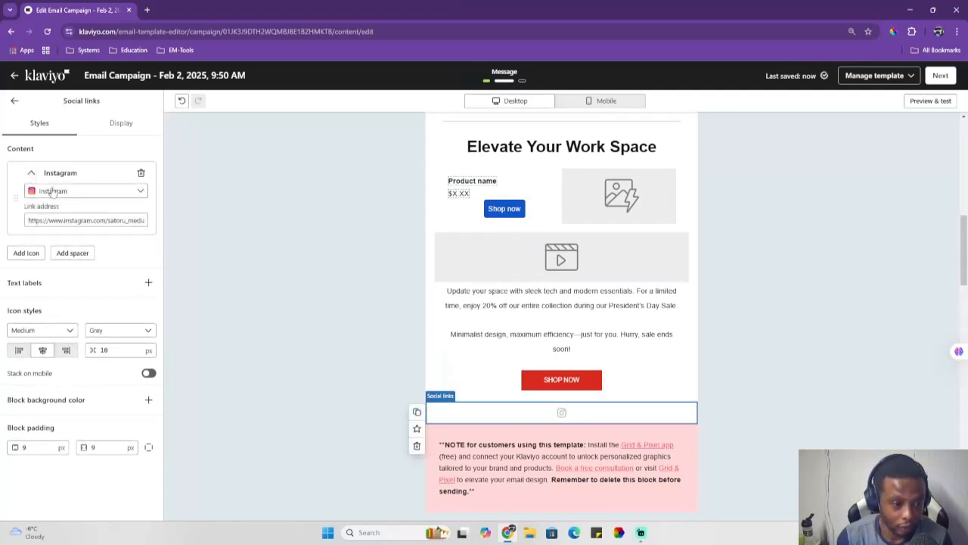
click(30, 253)
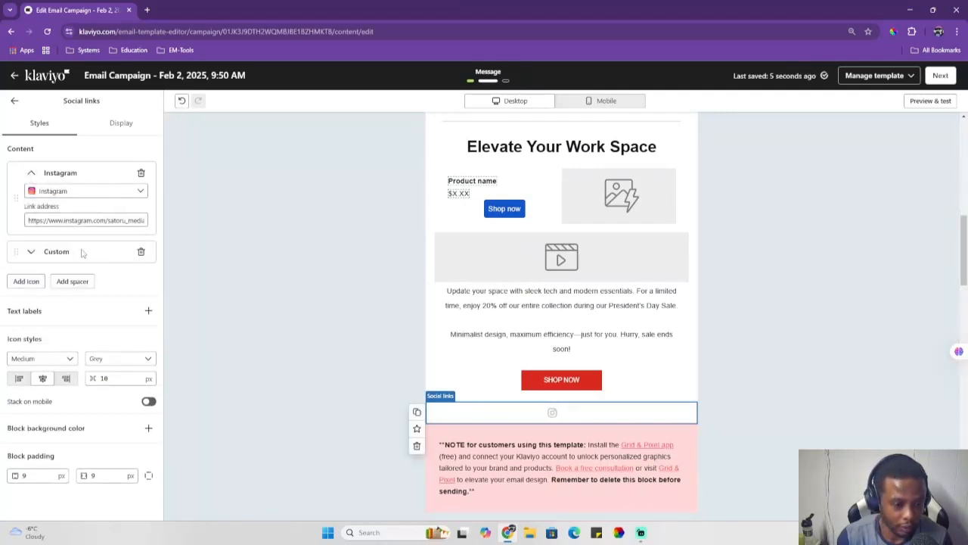
click(34, 252)
click(72, 271)
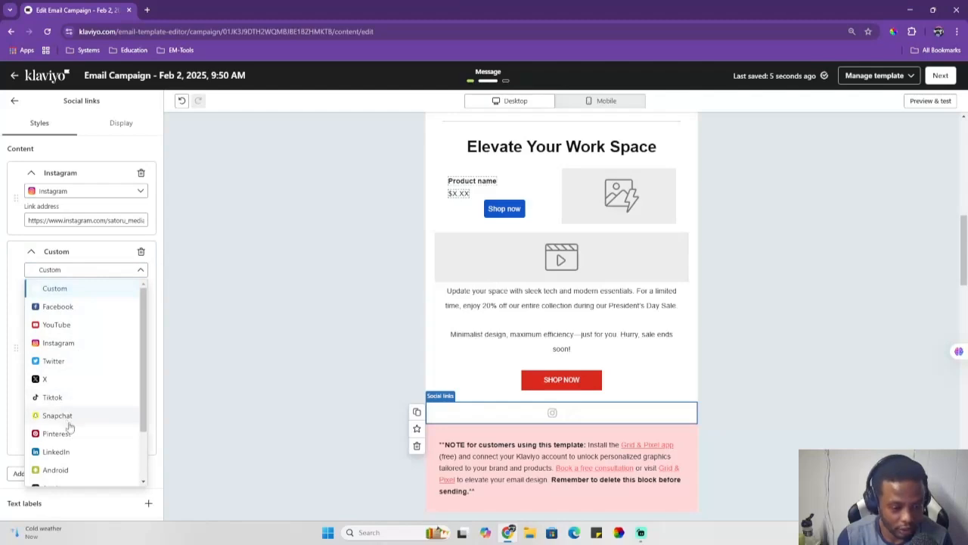
click(143, 270)
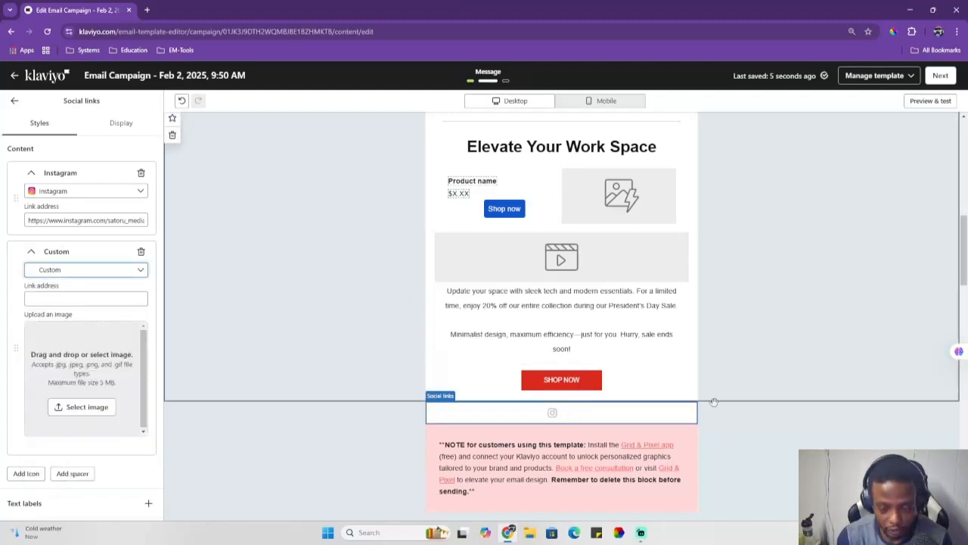
click(15, 101)
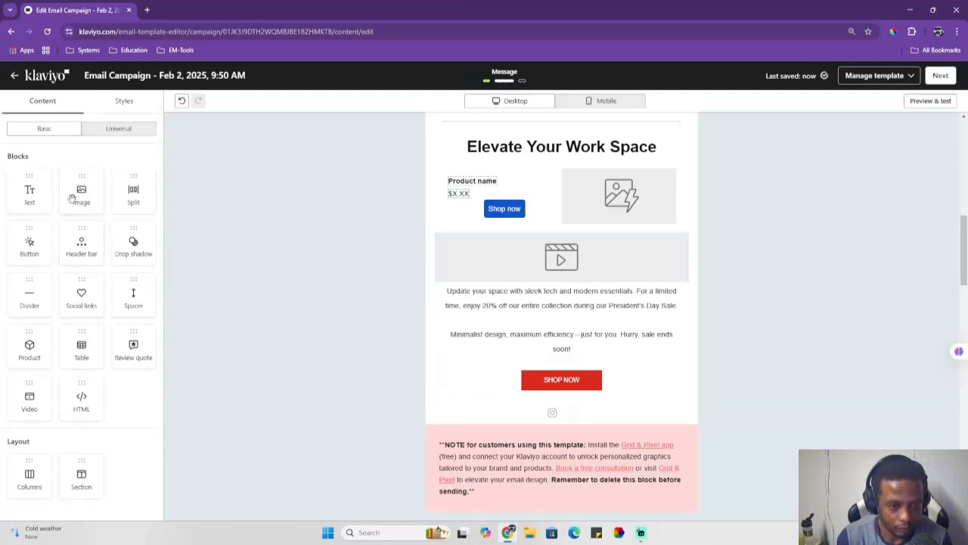
Step: Preview the email in desktop and mobile views, scrolling through its full content
scroll(341, 205, up, 10)
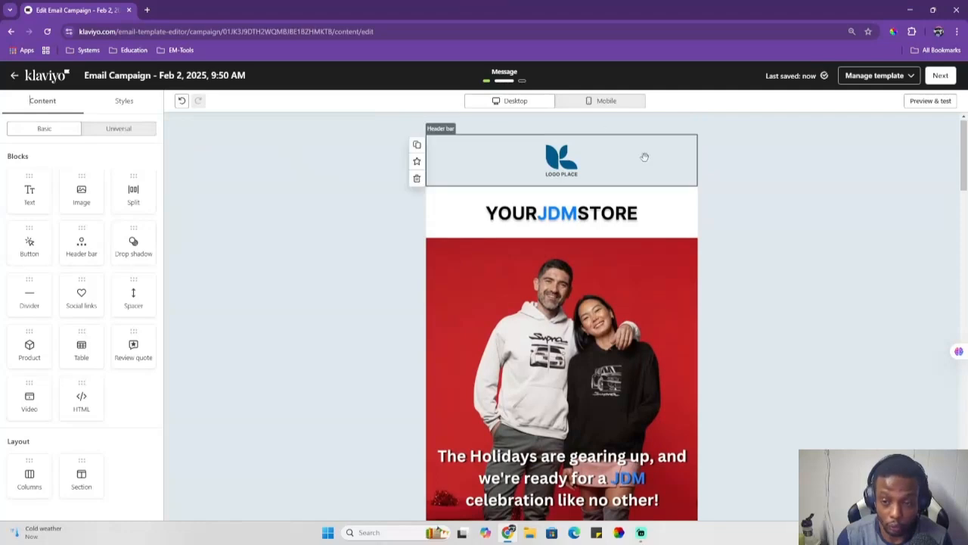
scroll(565, 258, down, 1)
scroll(565, 258, down, 5)
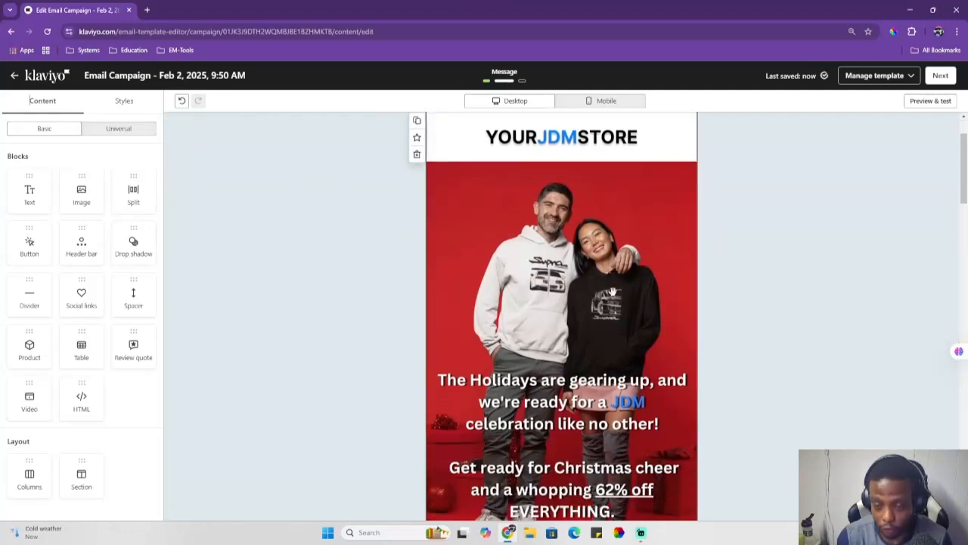
click(605, 103)
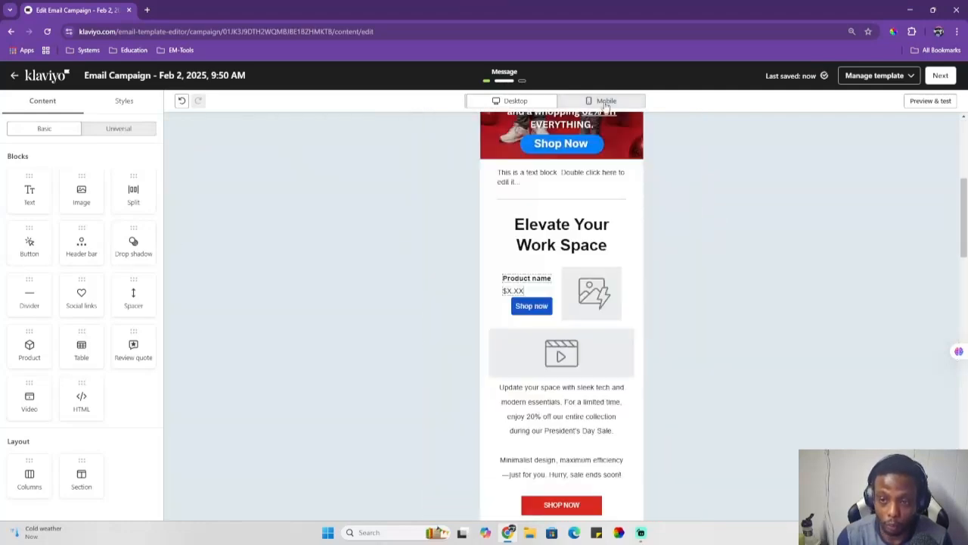
click(546, 110)
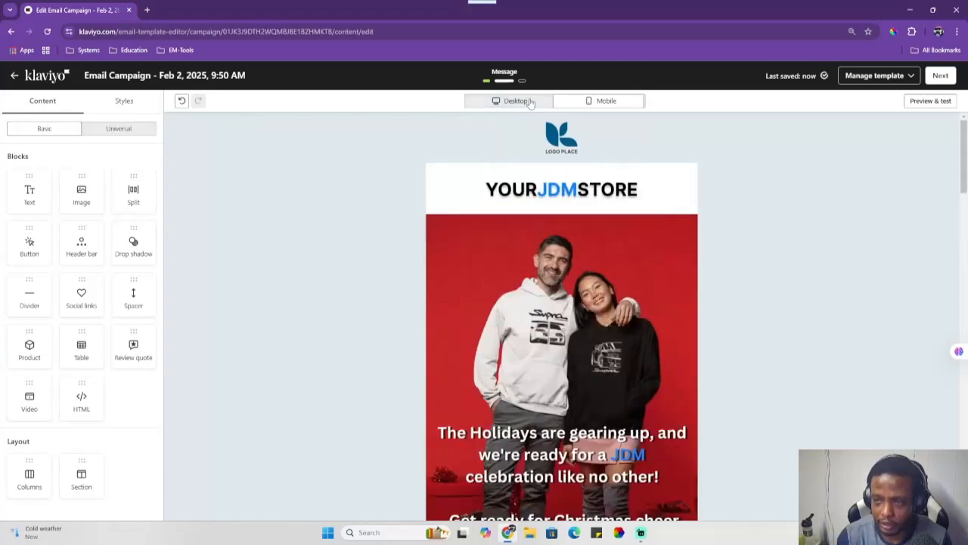
click(919, 103)
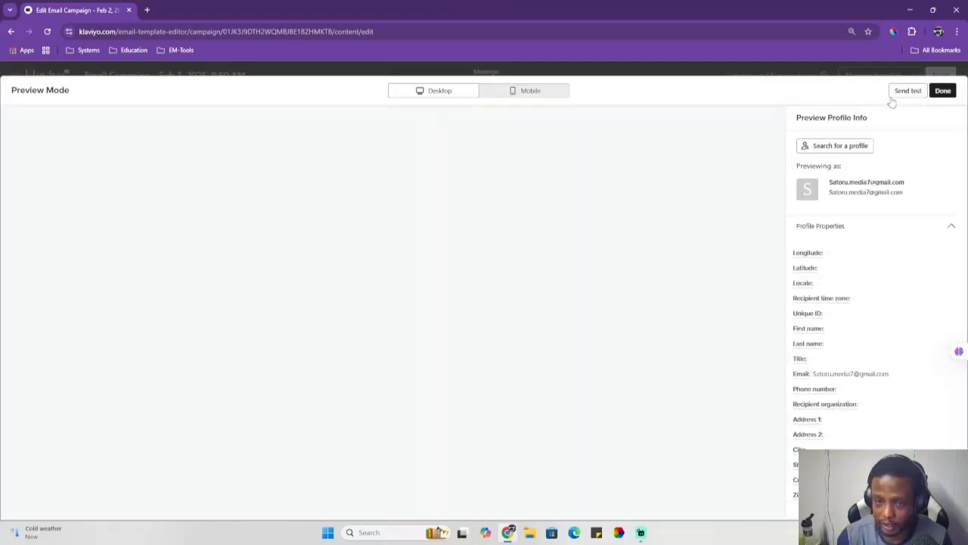
scroll(474, 141, down, 6)
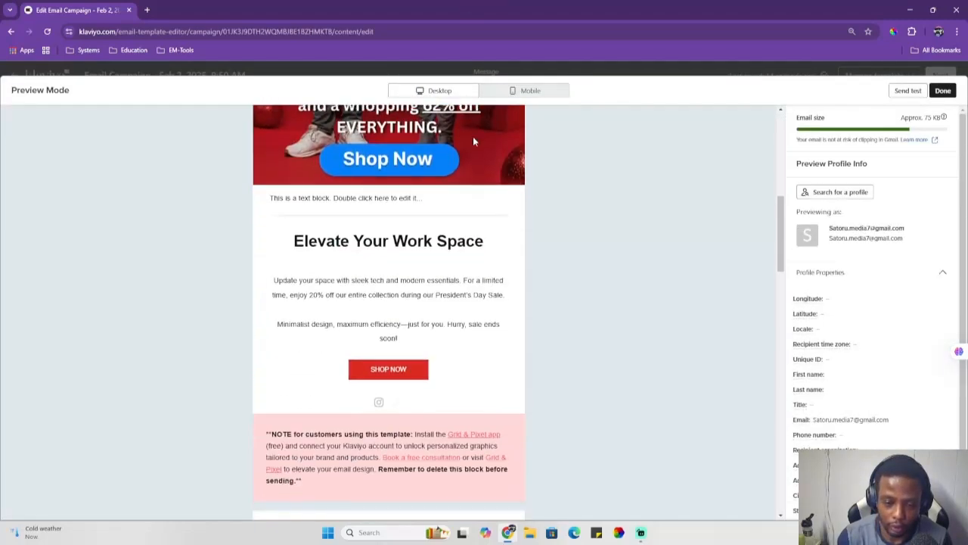
scroll(485, 149, down, 12)
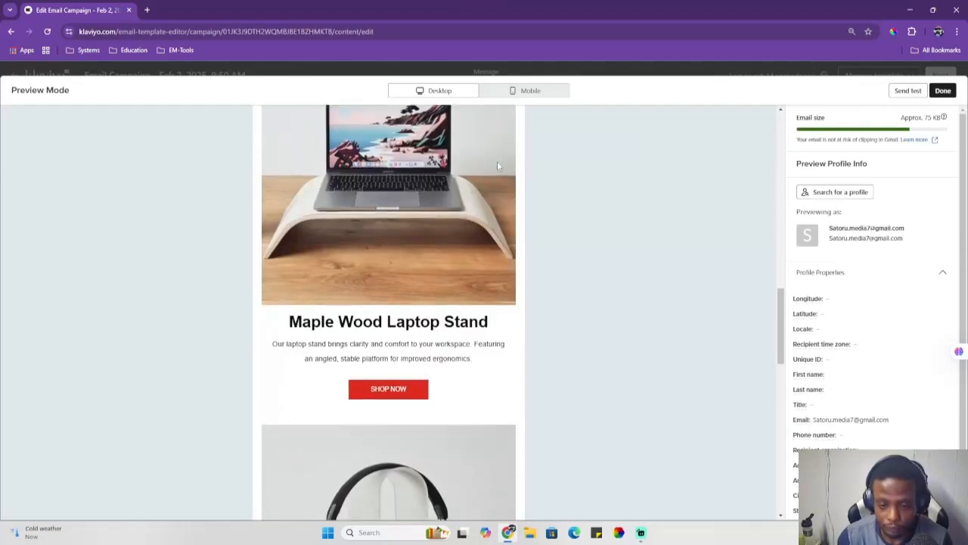
scroll(484, 159, up, 18)
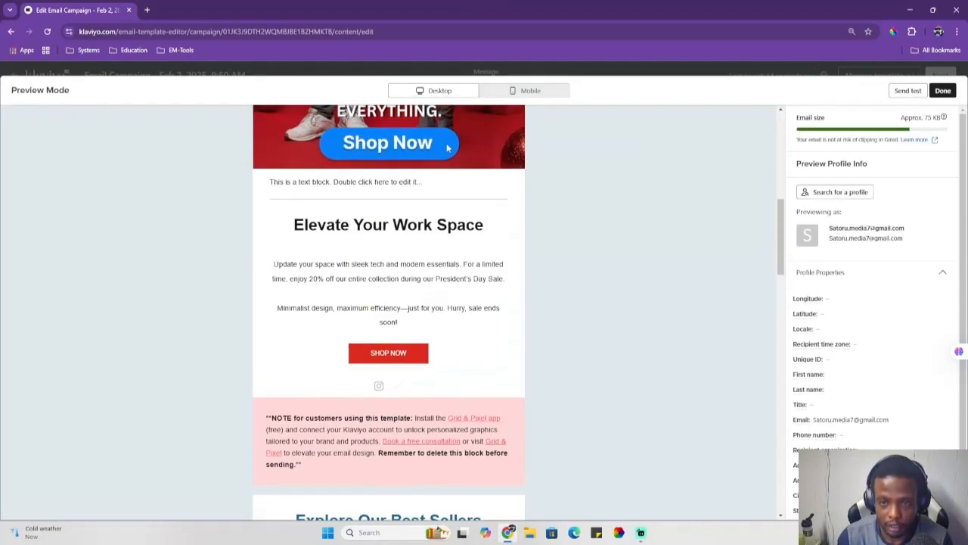
click(526, 94)
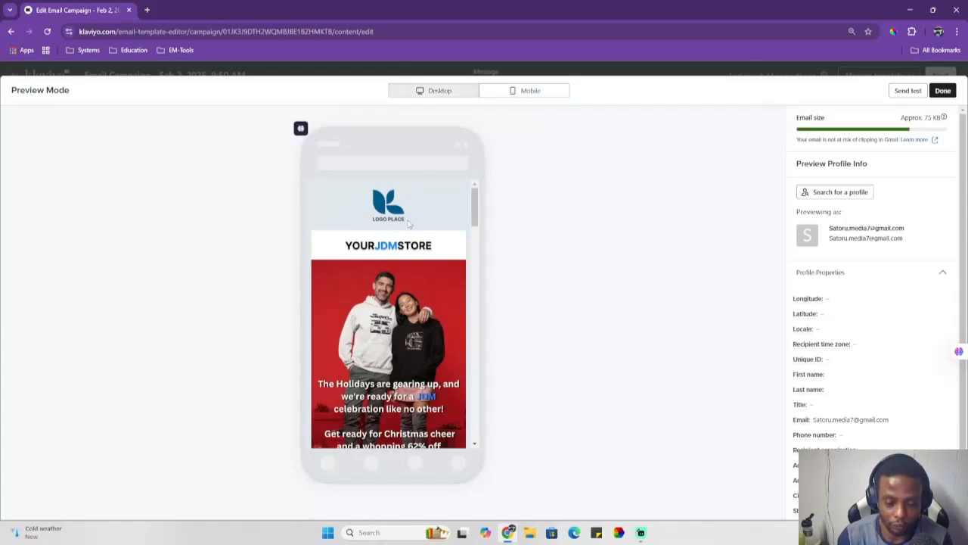
scroll(408, 221, down, 2)
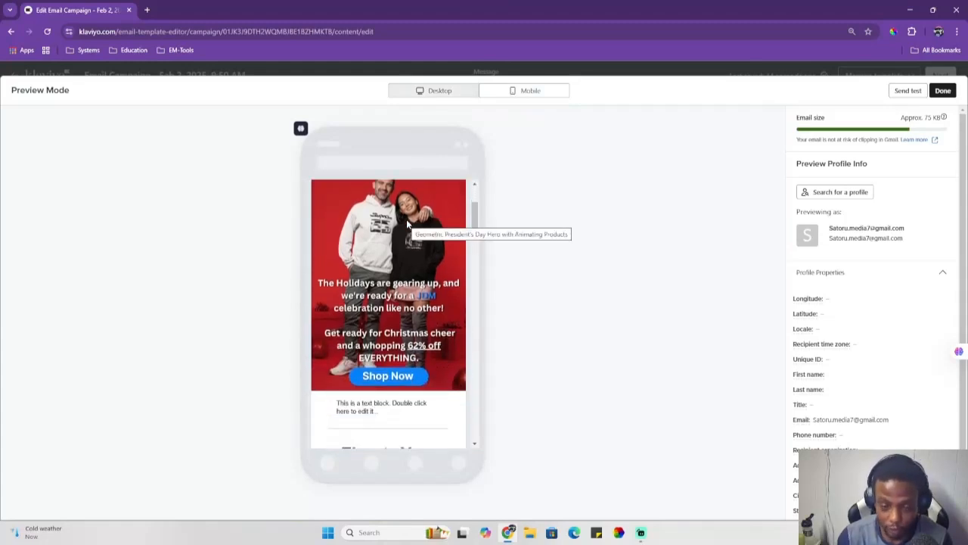
scroll(406, 222, down, 2)
scroll(407, 224, down, 15)
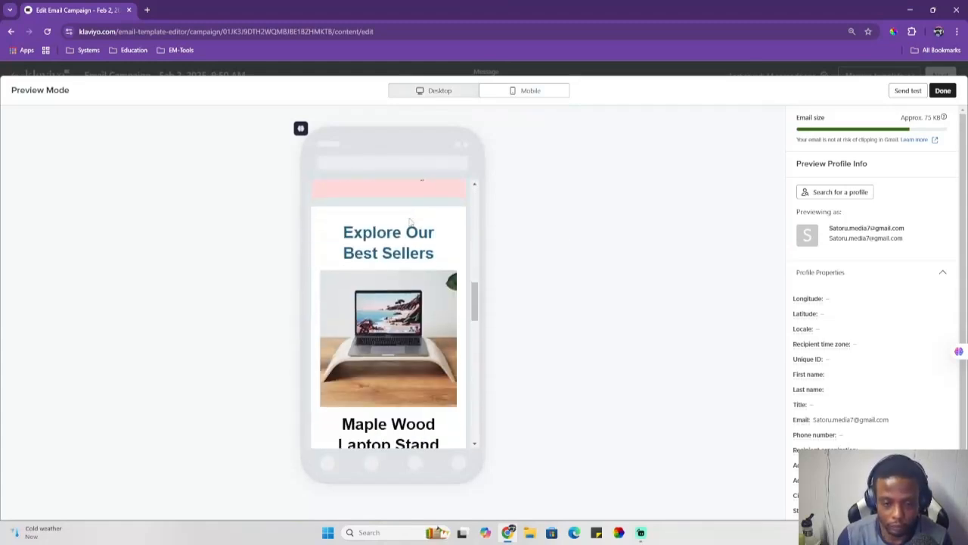
scroll(412, 222, down, 6)
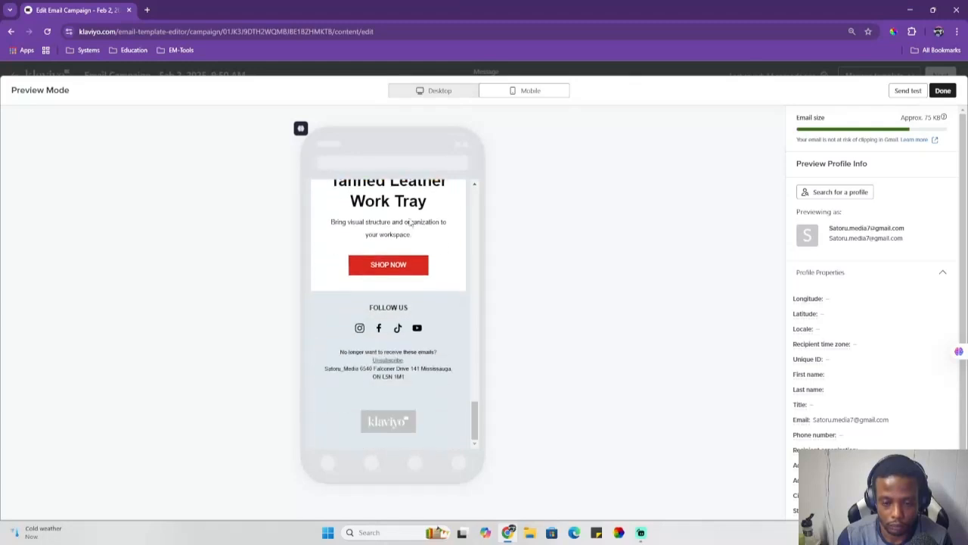
Step: Begin a test send to a test e-mail address, cancel it, and leave preview mode
click(920, 91)
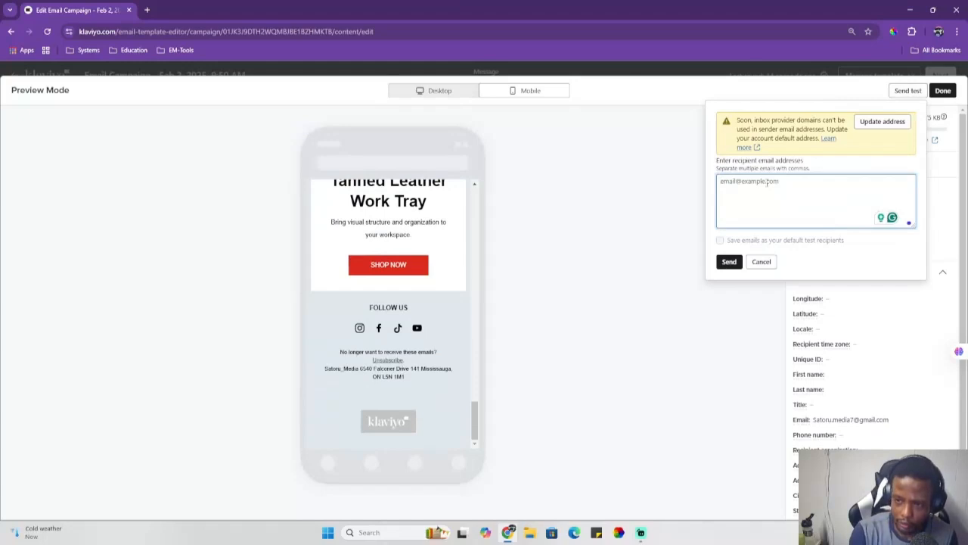
text(test)
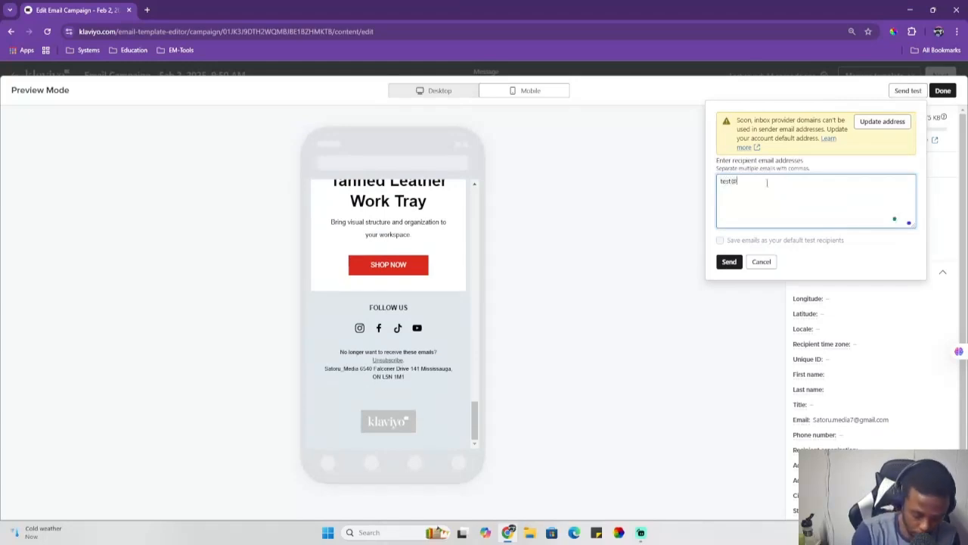
text(@gmail.com)
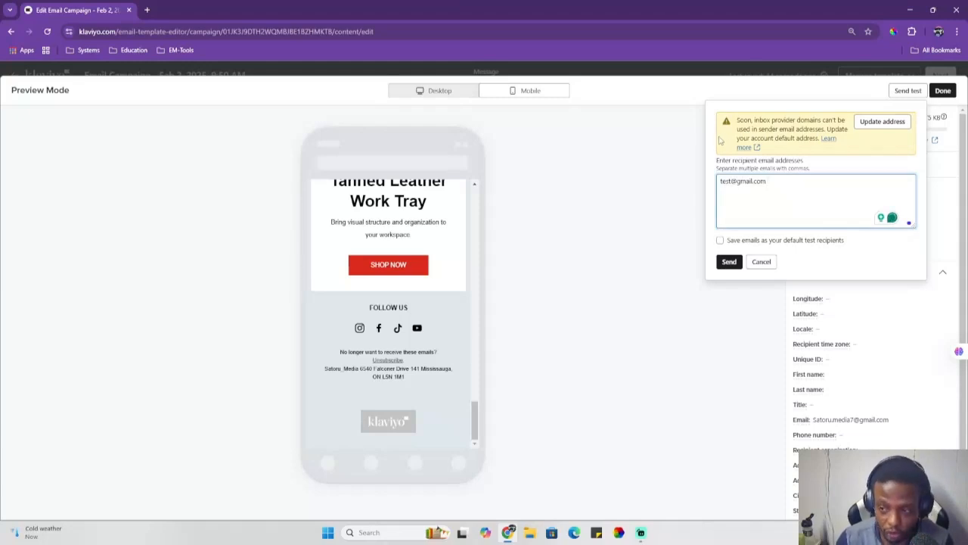
click(761, 261)
click(942, 90)
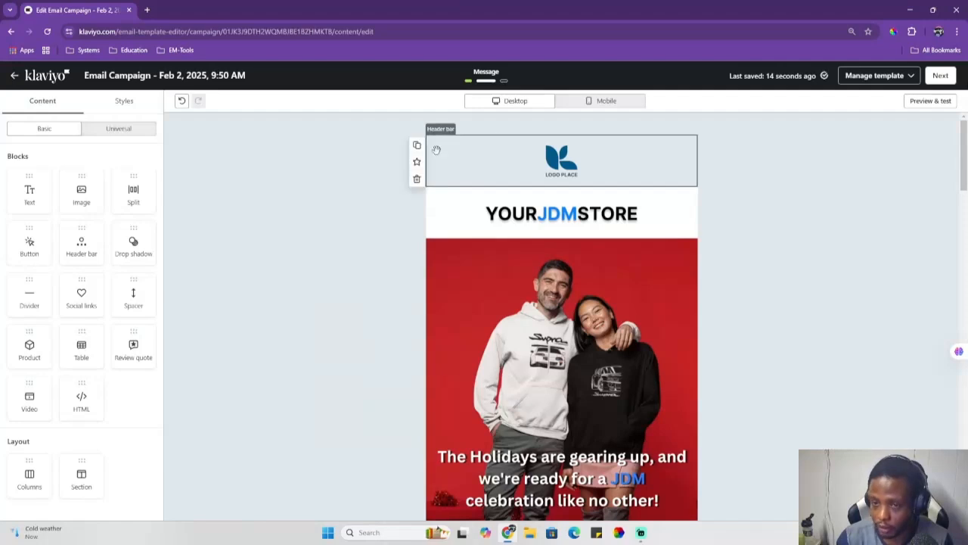
Step: Continue from the editor to the message settings, check the email in mobile and desktop previews, and proceed to review
click(940, 76)
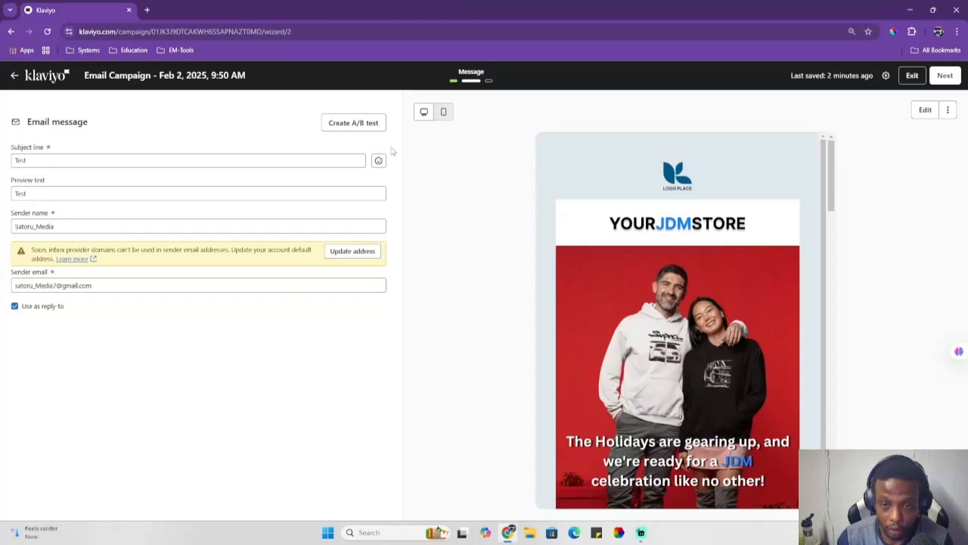
click(444, 112)
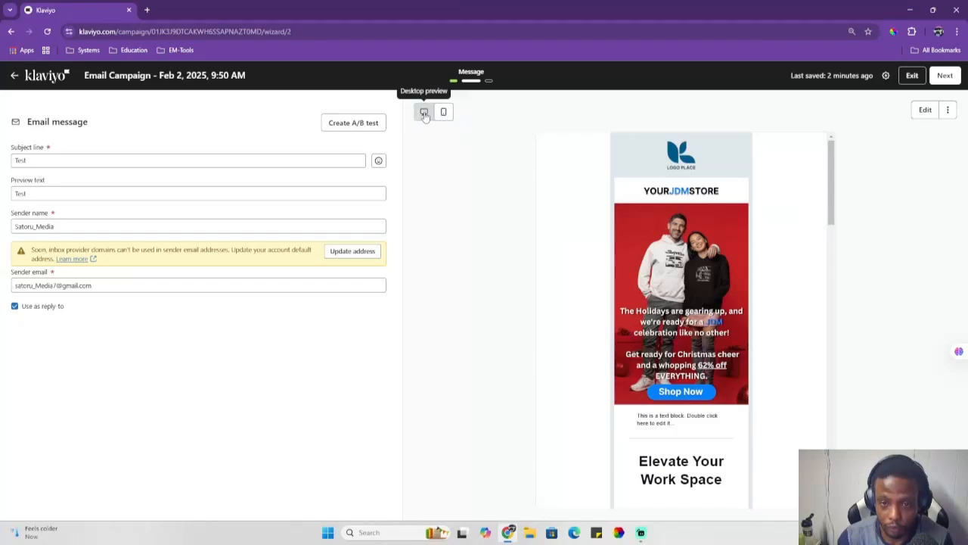
click(425, 112)
click(944, 78)
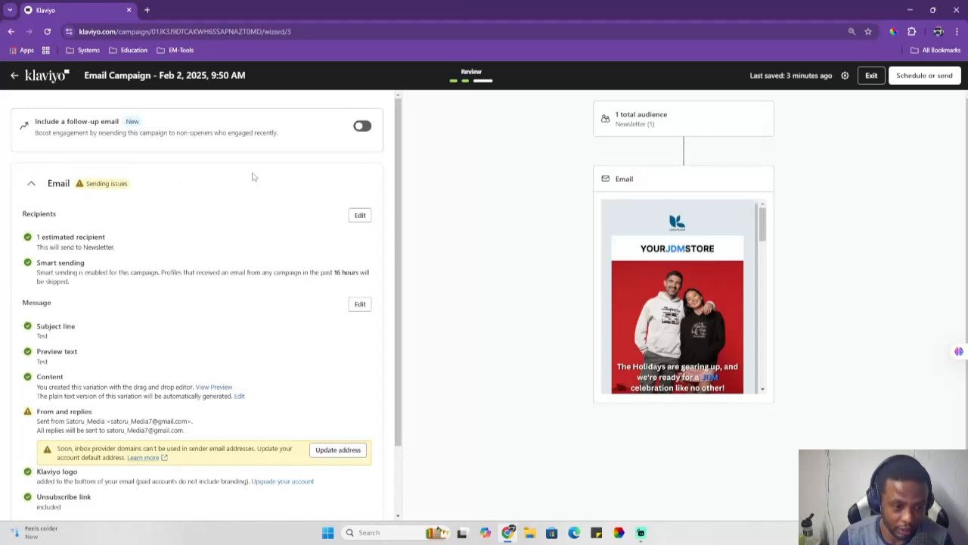
Step: Review the campaign summary and send the campaign immediately using the Send now option
scroll(253, 177, down, 1)
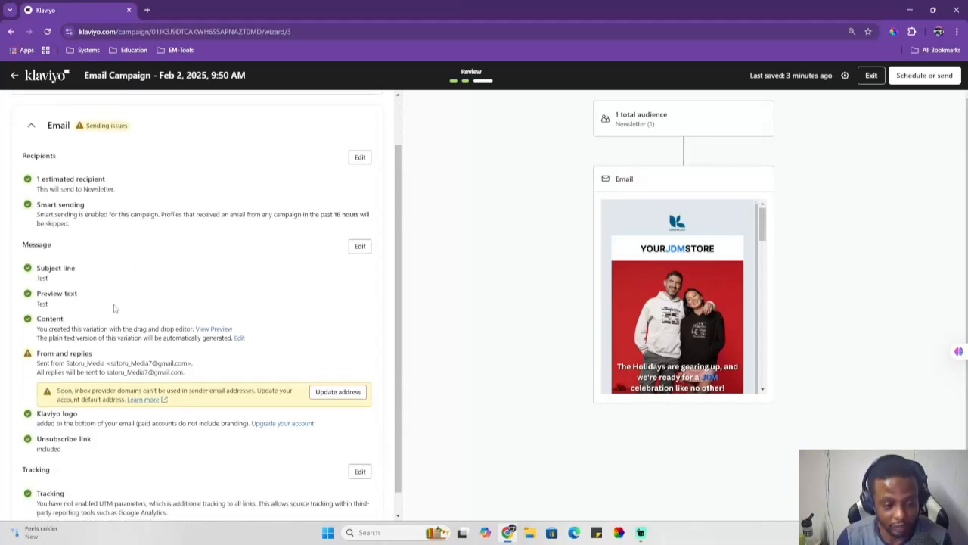
scroll(108, 305, down, 1)
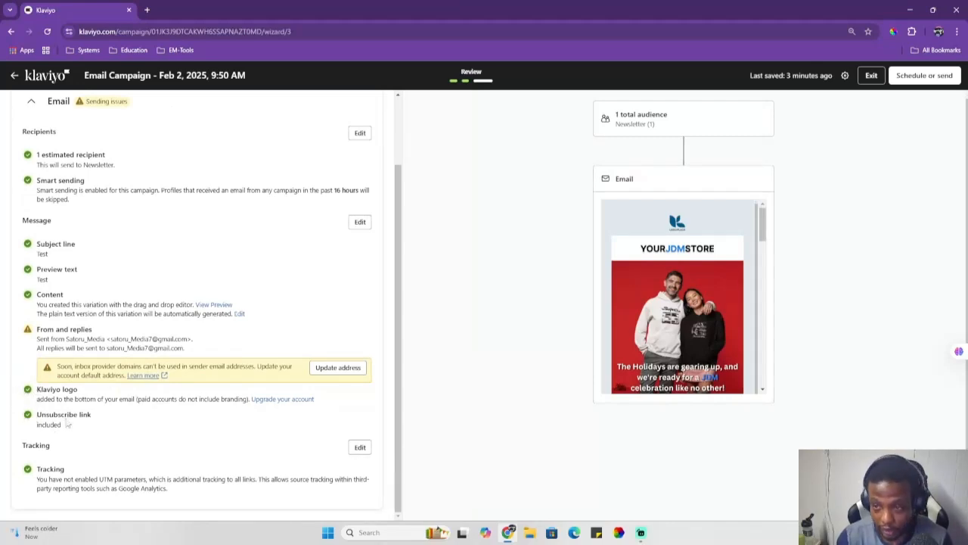
scroll(163, 371, up, 2)
click(925, 79)
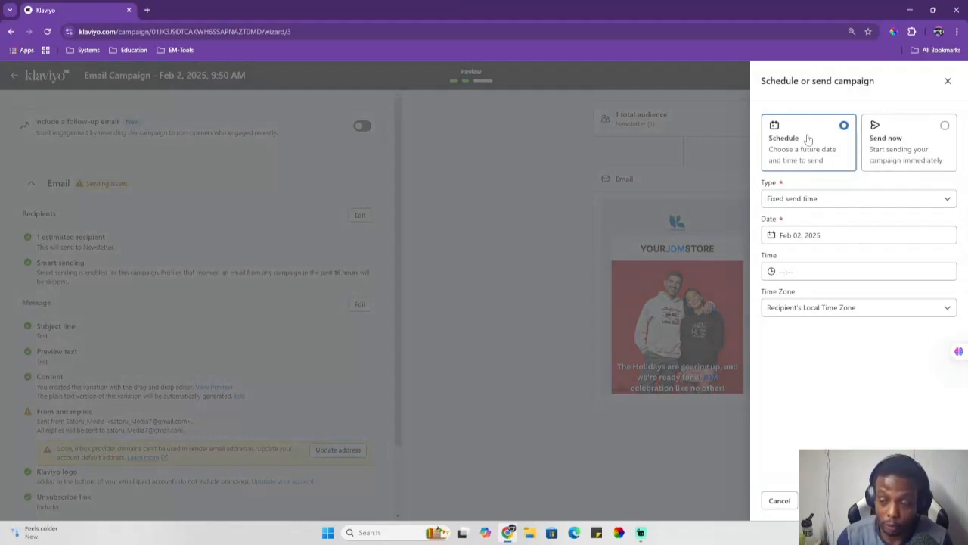
click(944, 128)
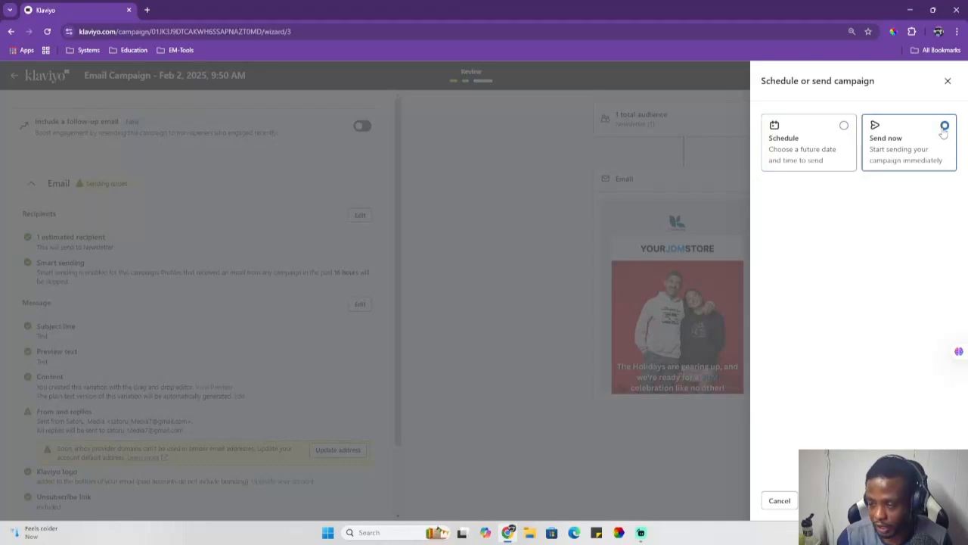
click(932, 500)
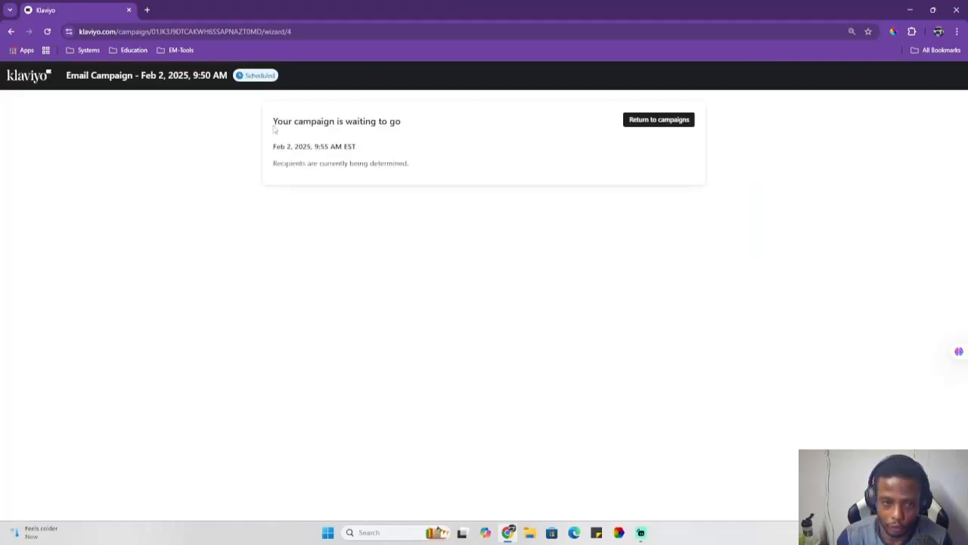
Step: Return to the campaigns list, go to Flows, and open the Browse Abandonment - Makm flow
click(663, 123)
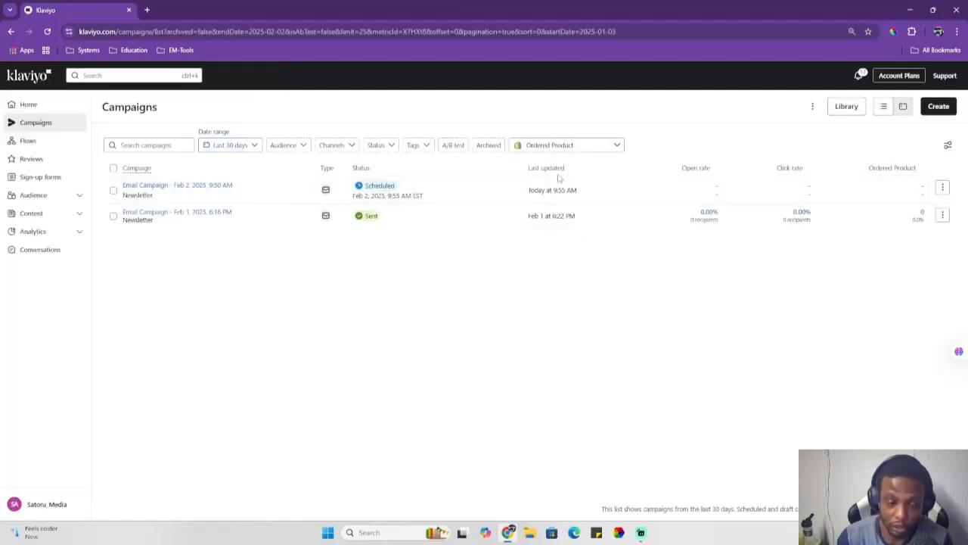
click(66, 140)
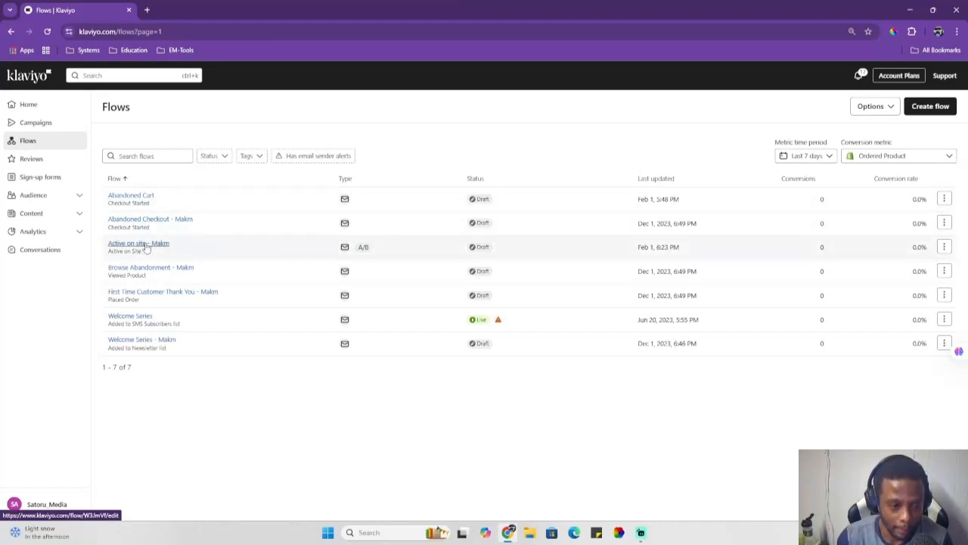
click(151, 268)
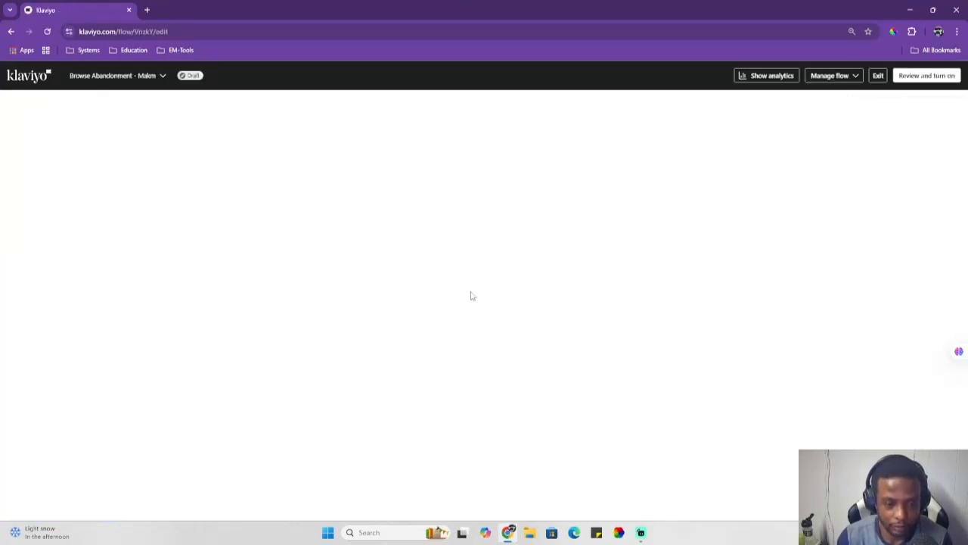
Step: Examine the flow's sequence of steps and its trigger settings
scroll(680, 247, down, 2)
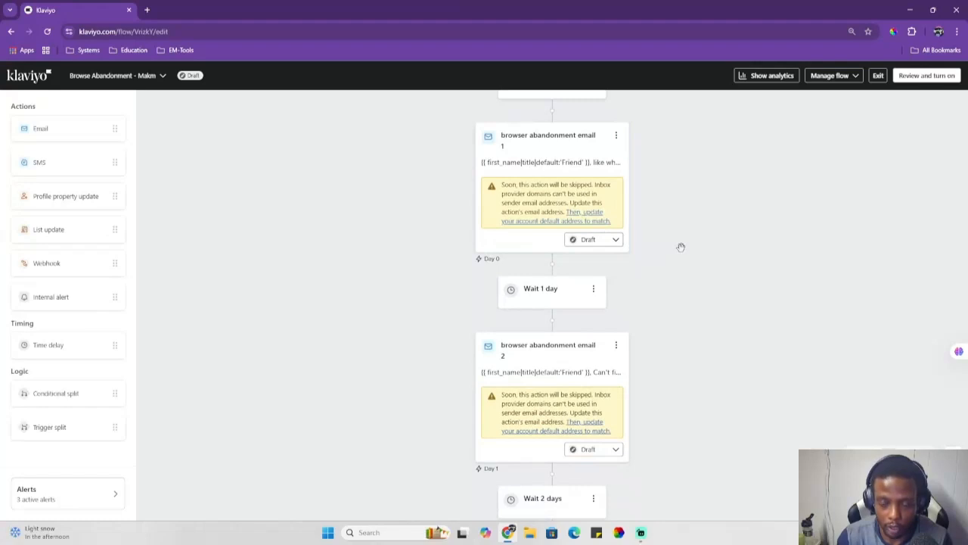
scroll(681, 248, down, 4)
scroll(659, 236, up, 3)
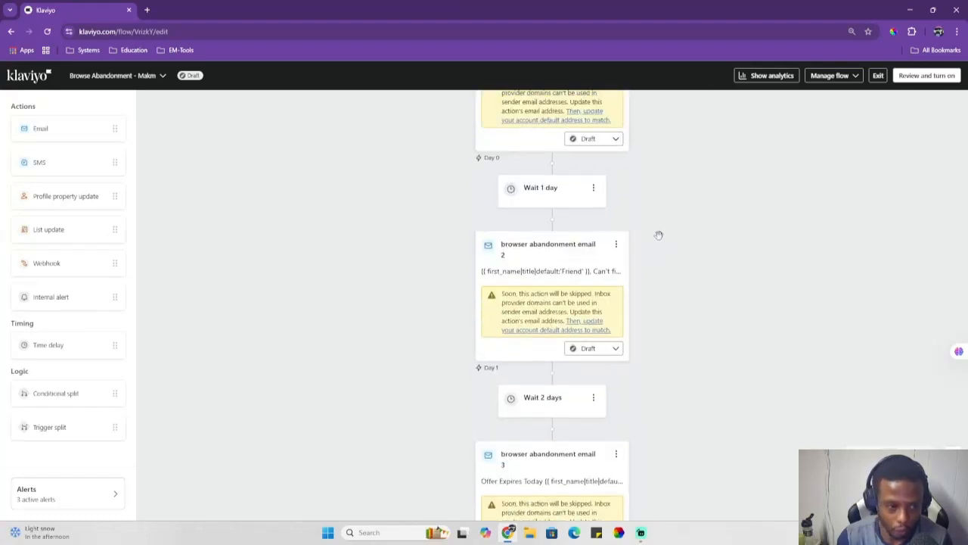
scroll(660, 236, up, 2)
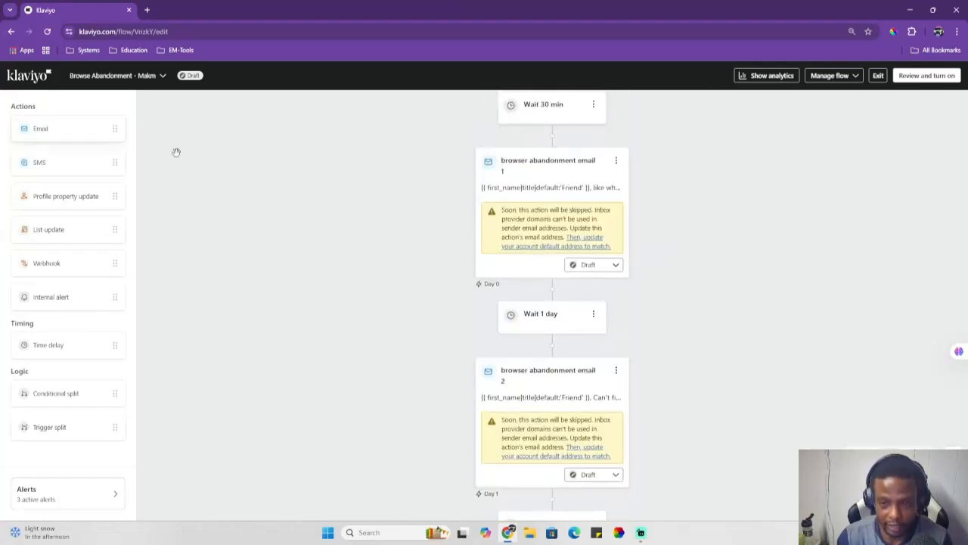
scroll(301, 186, up, 3)
scroll(750, 216, down, 1)
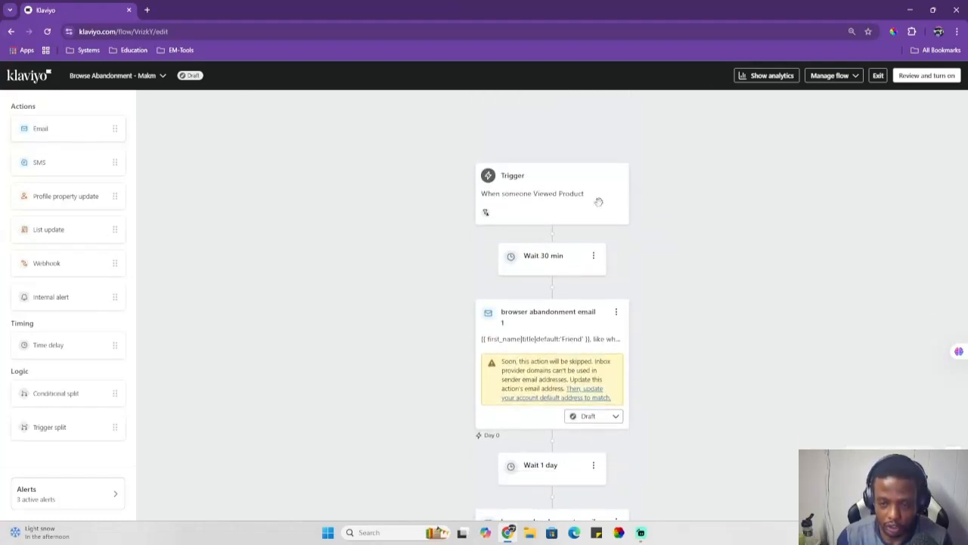
click(516, 206)
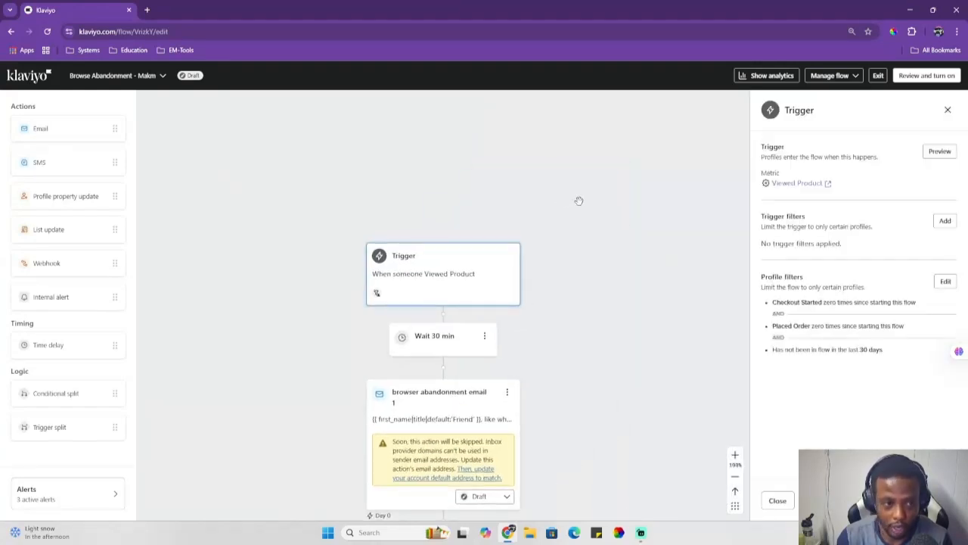
scroll(580, 200, down, 1)
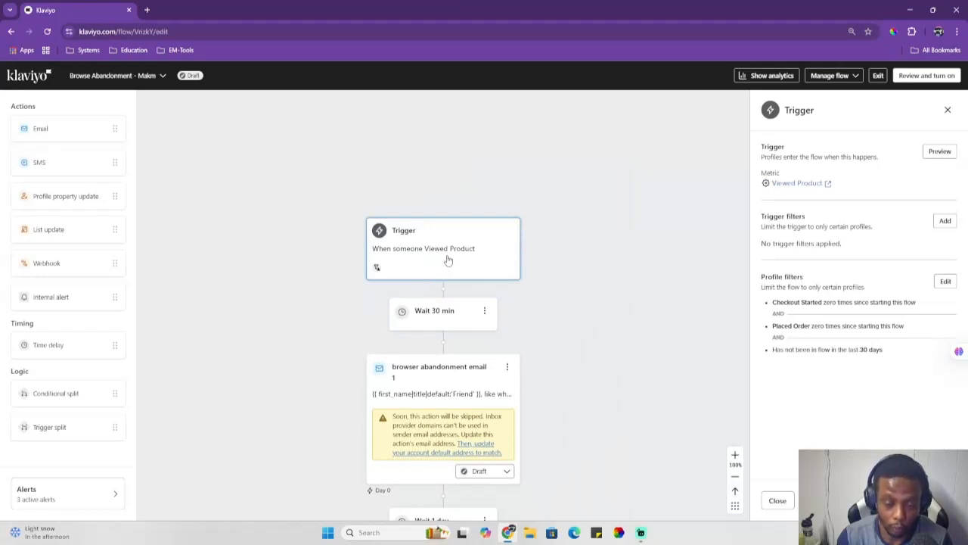
scroll(449, 260, down, 1)
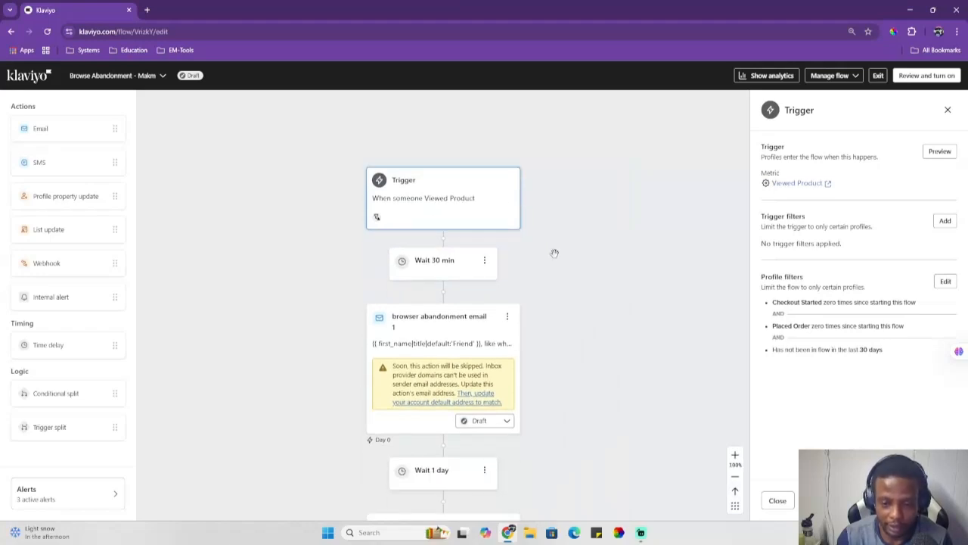
Step: Change the first wait step's delay to 2 days and save it
click(437, 266)
scroll(383, 257, down, 1)
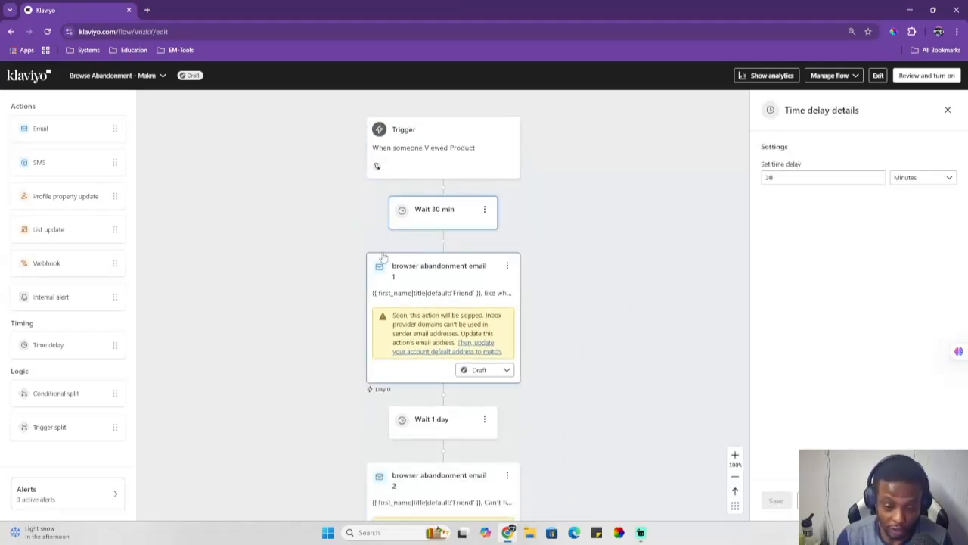
click(791, 176)
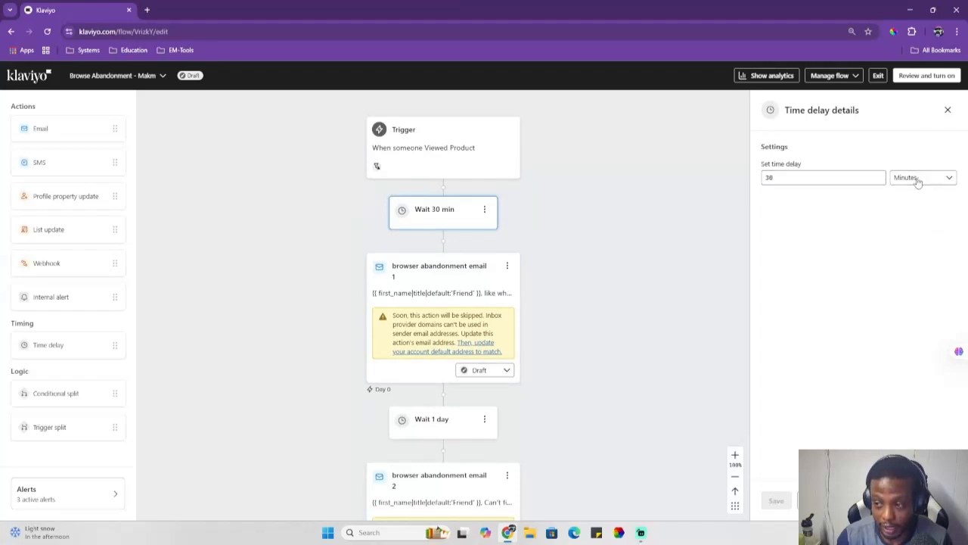
click(940, 177)
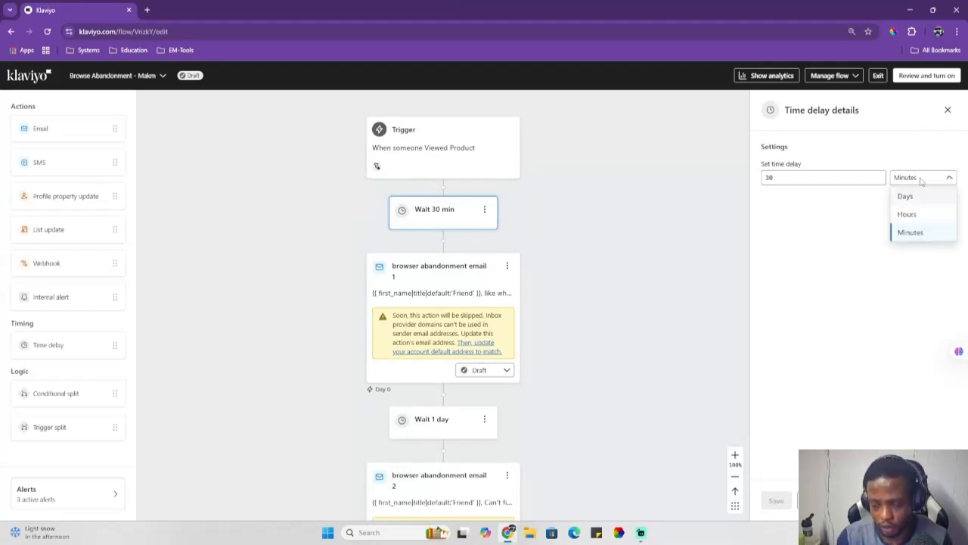
click(907, 197)
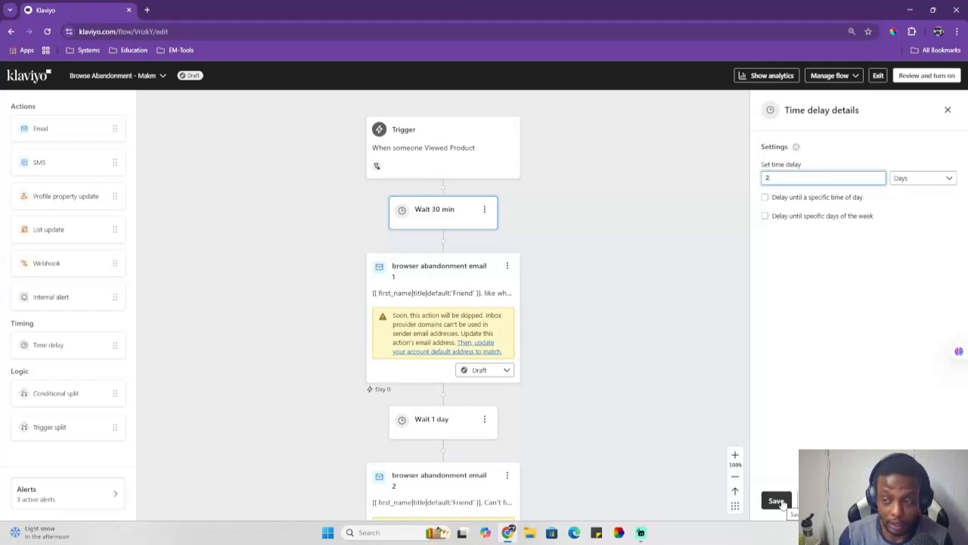
click(777, 500)
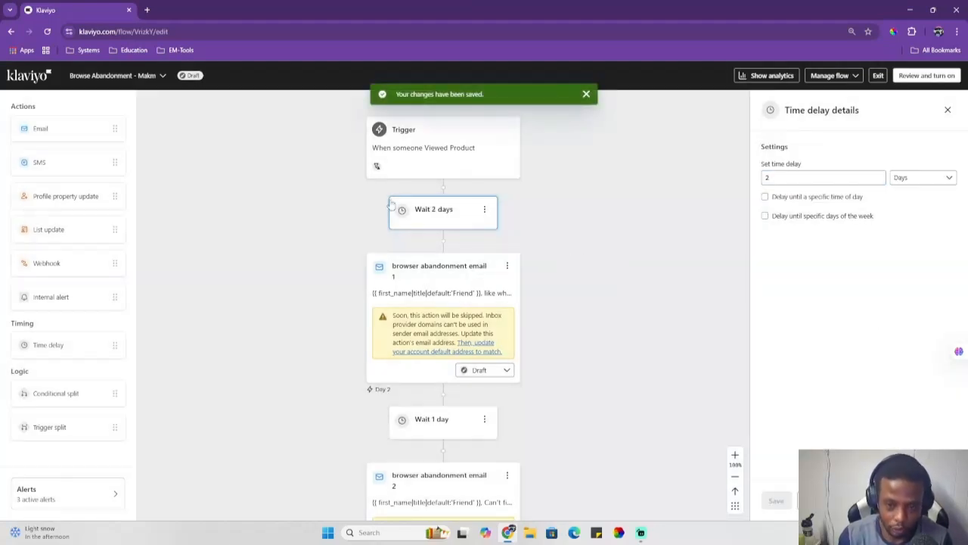
Step: Inspect the first browse abandonment email's details and scroll through the rest of the flow
scroll(498, 224, down, 1)
click(441, 223)
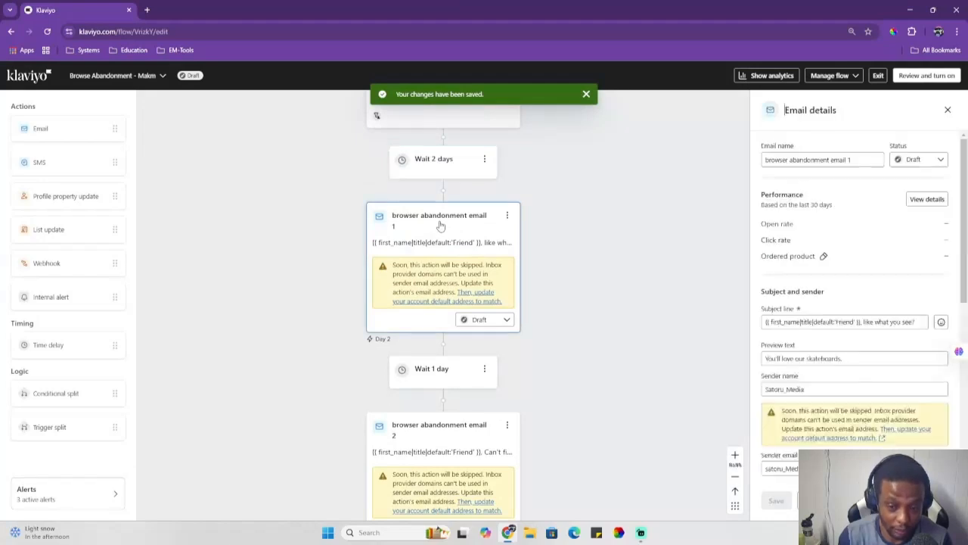
click(947, 110)
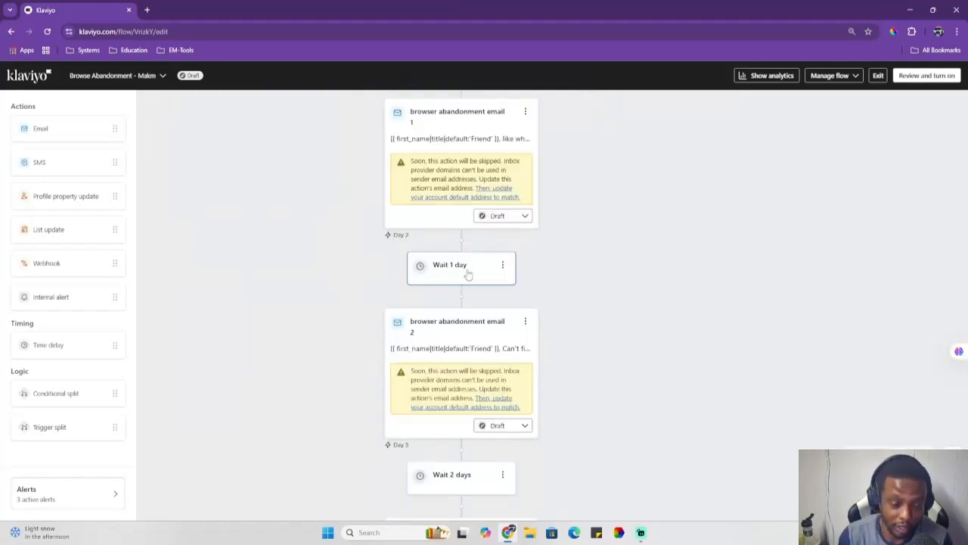
scroll(465, 295, down, 1)
scroll(454, 278, down, 1)
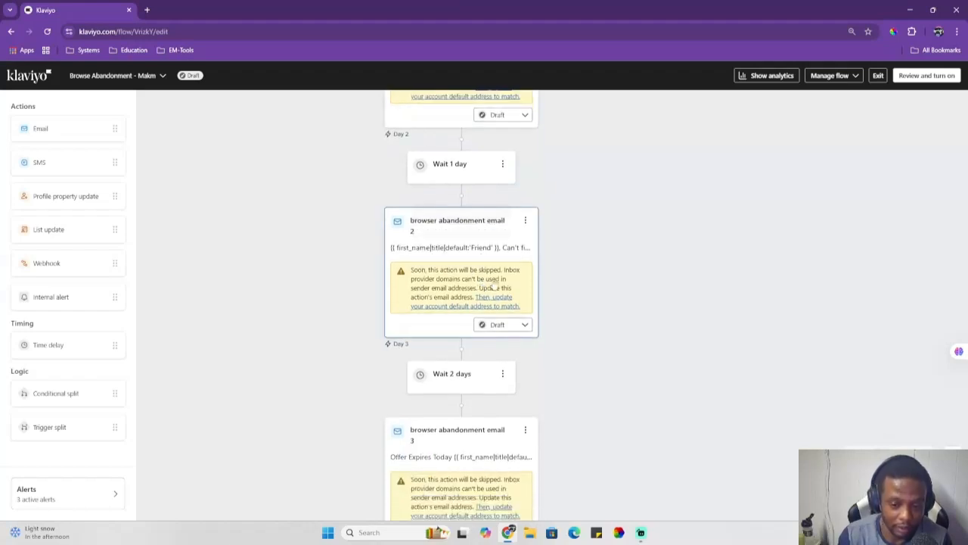
scroll(469, 299, down, 1)
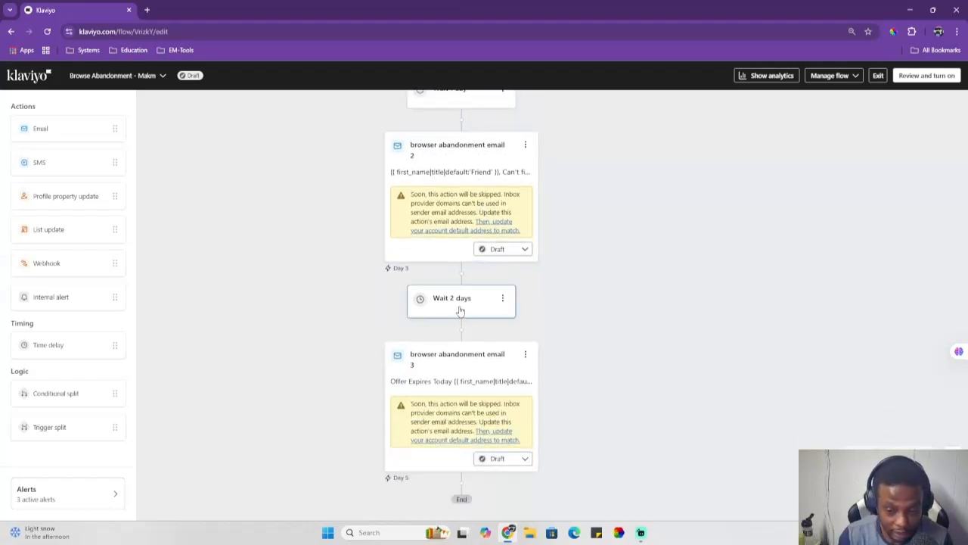
scroll(467, 301, down, 1)
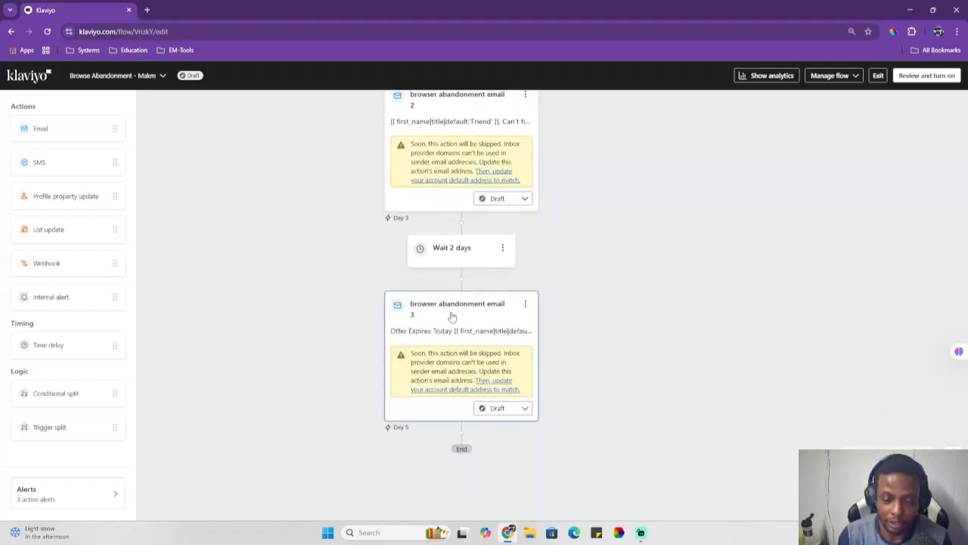
scroll(451, 315, down, 1)
Step: Add a time delay of 1 day after browse abandonment email 3 and save it
drag(49, 345, 446, 408)
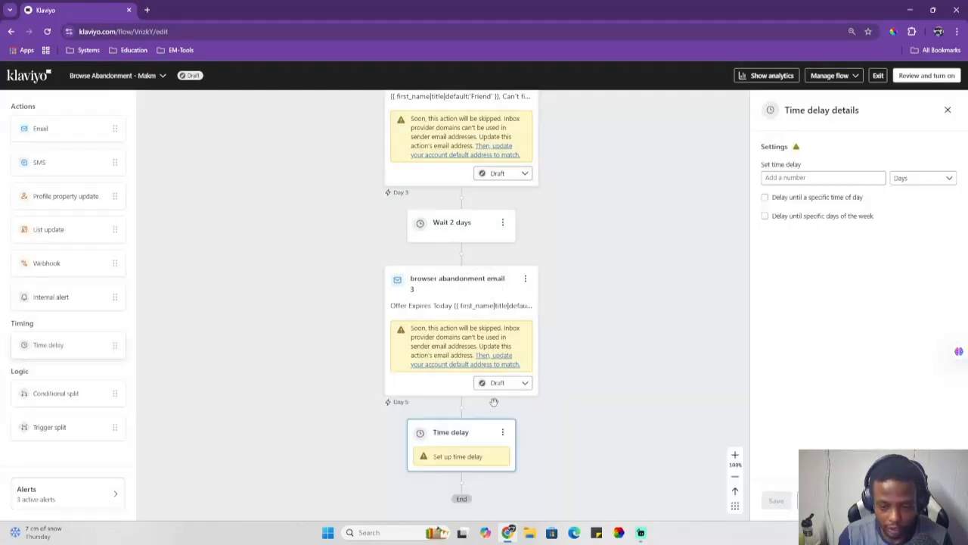
click(830, 176)
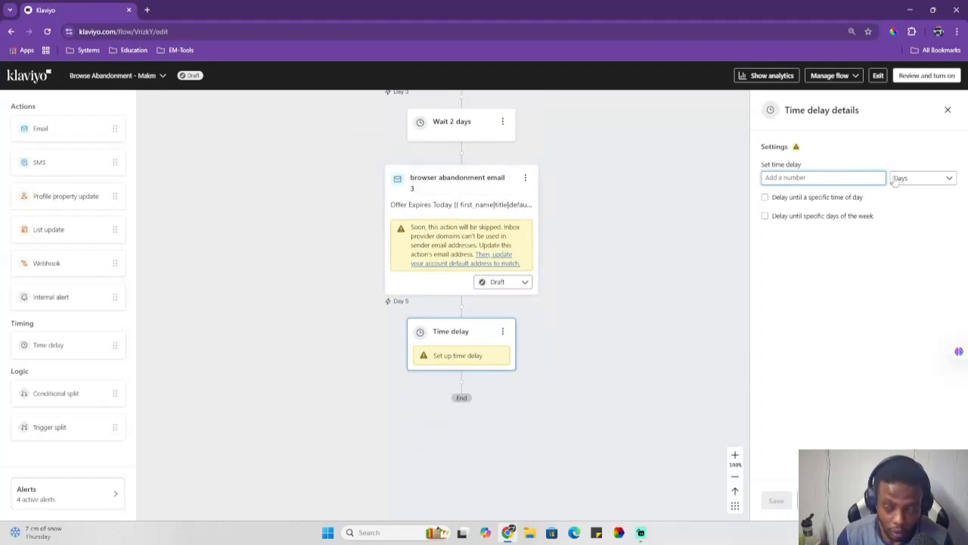
text(1)
click(775, 500)
Step: Add a new email after the 1-day delay, followed by a conditional split below it
drag(68, 128, 462, 321)
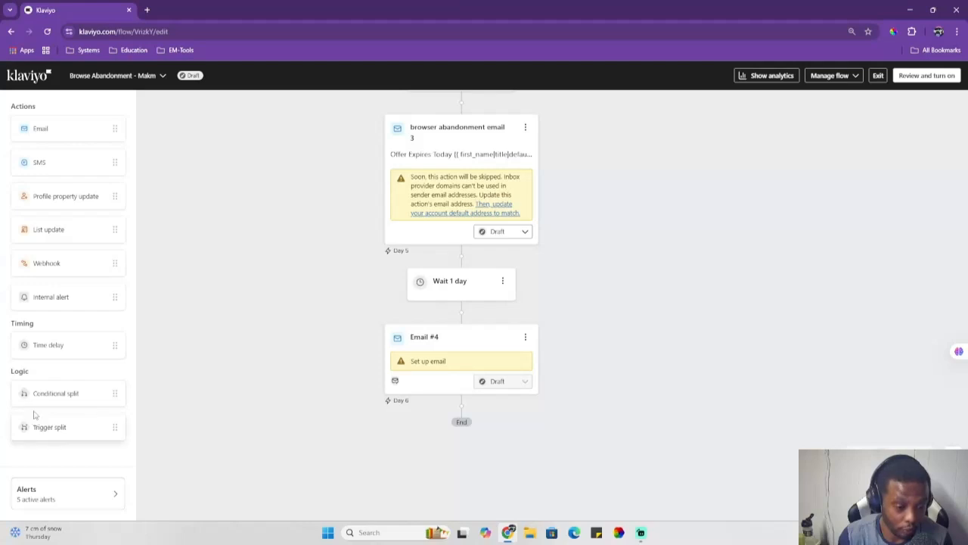
drag(30, 395, 446, 409)
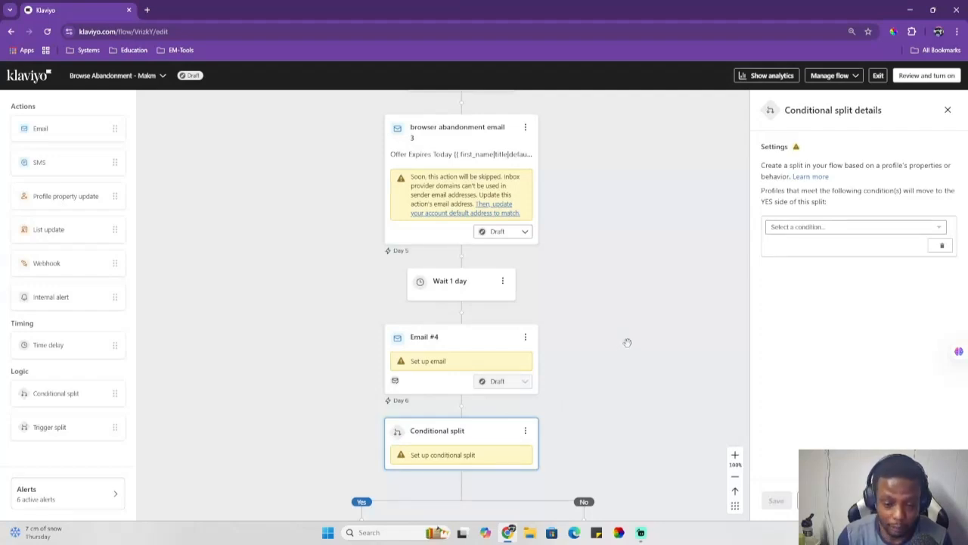
Step: Add a new email on the Yes branch of the conditional split
scroll(629, 337, down, 1)
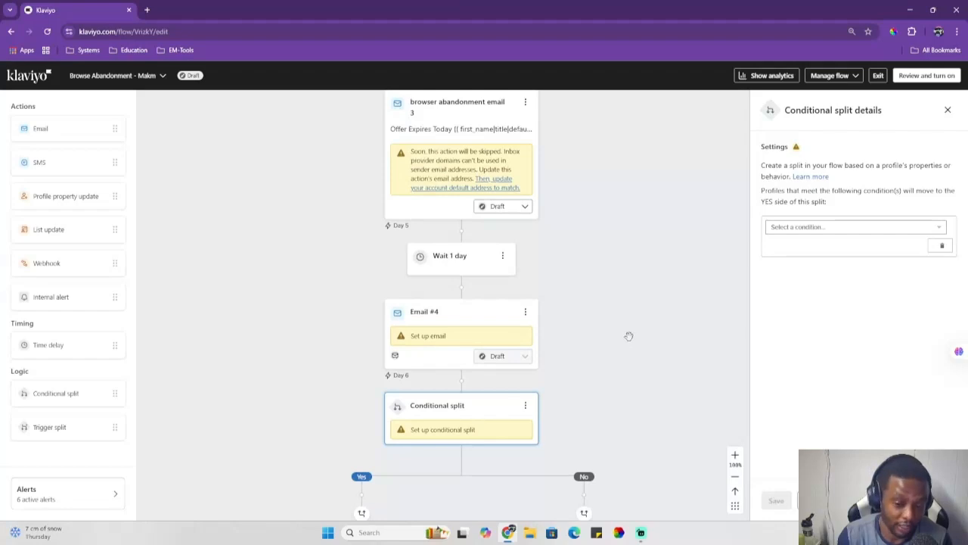
scroll(629, 336, down, 3)
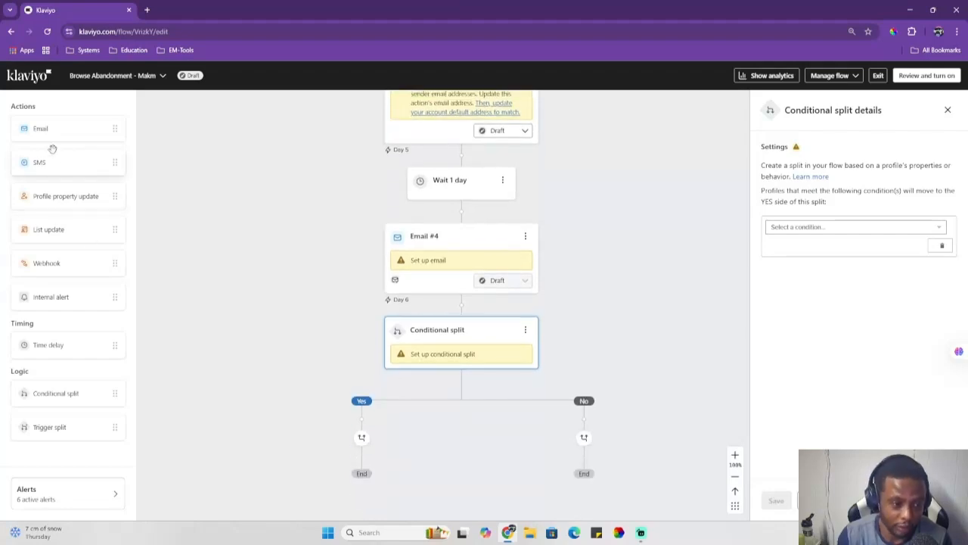
drag(53, 124, 346, 414)
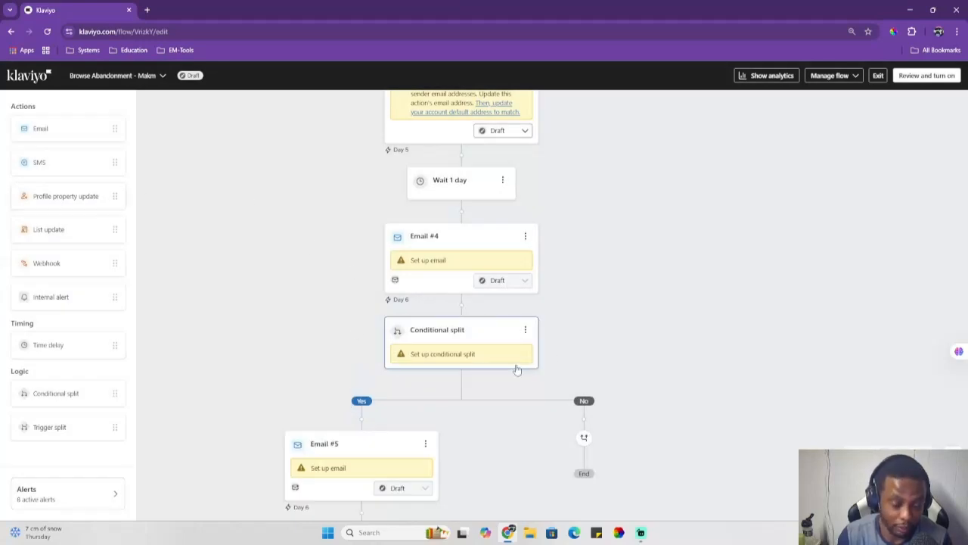
Step: Add a new email on the No branch of the conditional split
drag(61, 125, 581, 426)
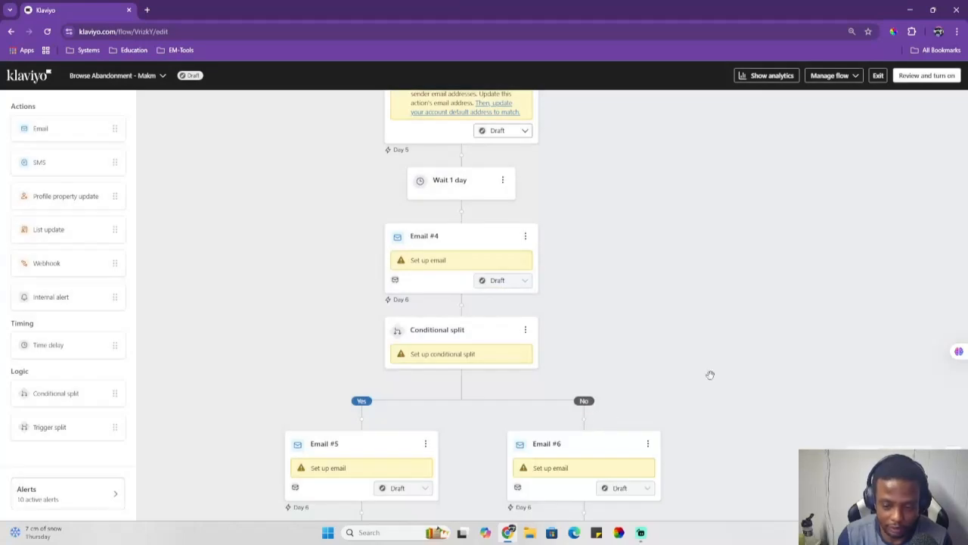
scroll(406, 294, down, 3)
scroll(229, 283, up, 2)
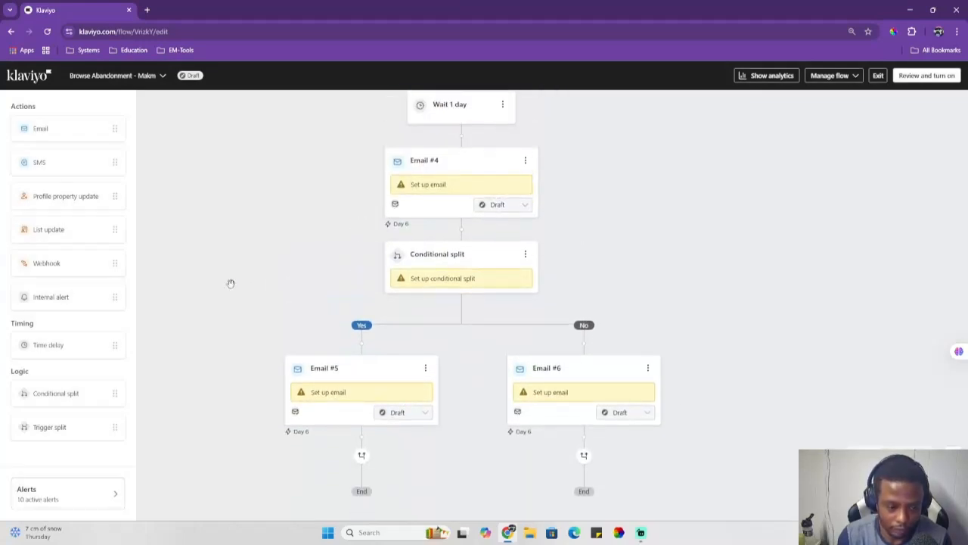
Step: Scroll through the whole browse abandonment flow from the trigger down to the split branches
scroll(231, 283, down, 1)
scroll(231, 283, down, 1)
scroll(595, 311, up, 5)
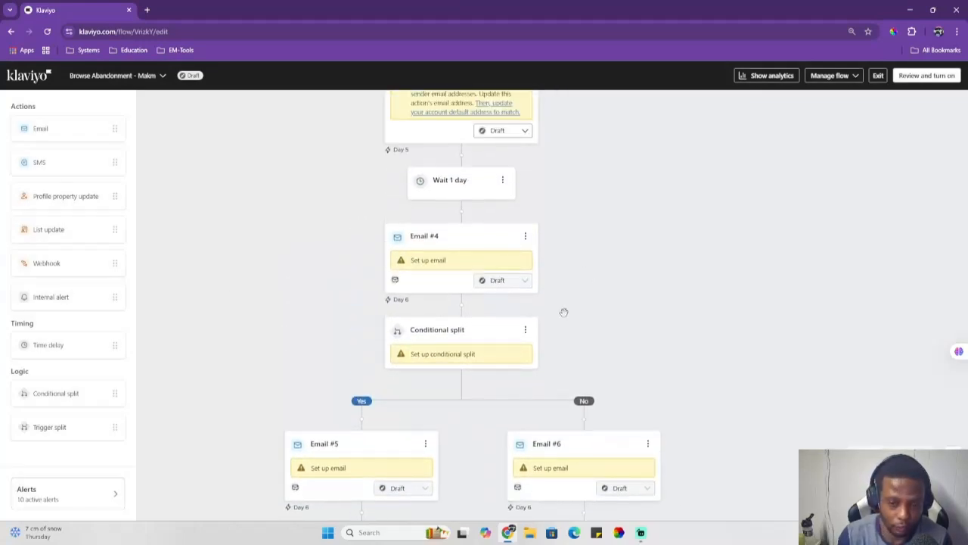
scroll(219, 313, up, 5)
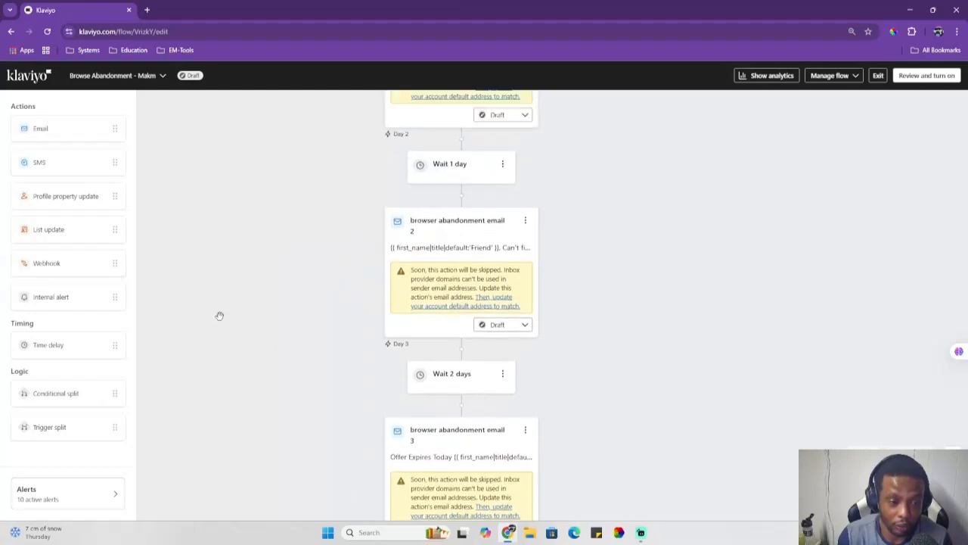
scroll(219, 314, up, 3)
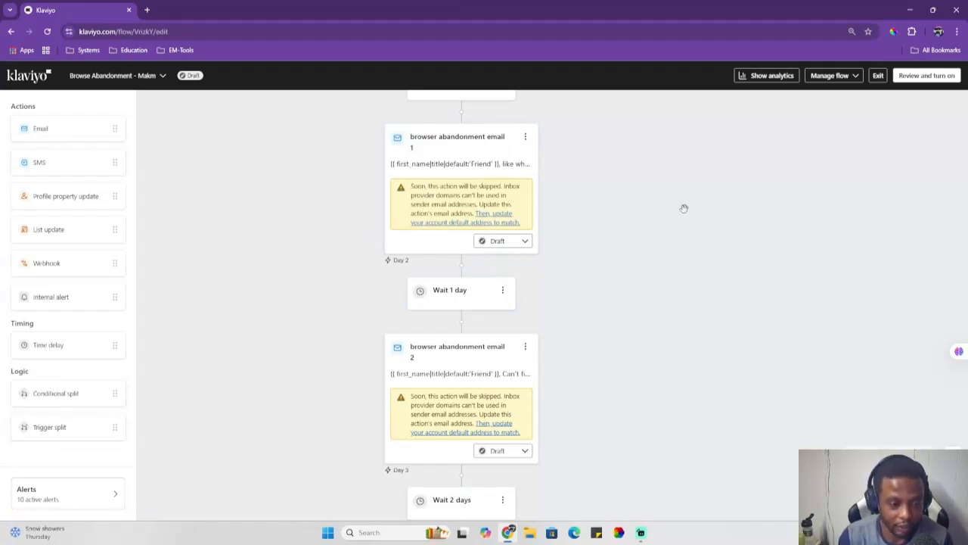
scroll(694, 216, up, 5)
scroll(694, 215, down, 2)
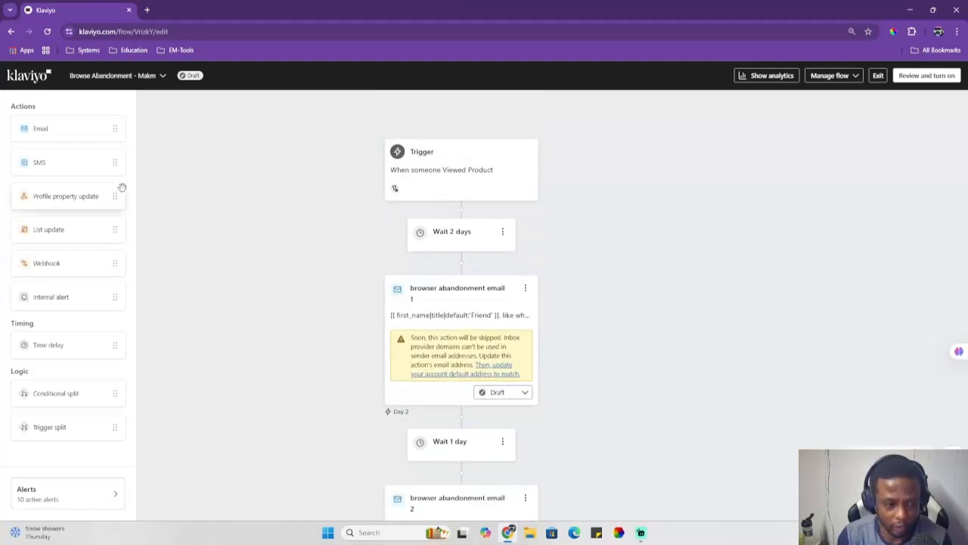
scroll(302, 218, down, 6)
scroll(272, 227, down, 10)
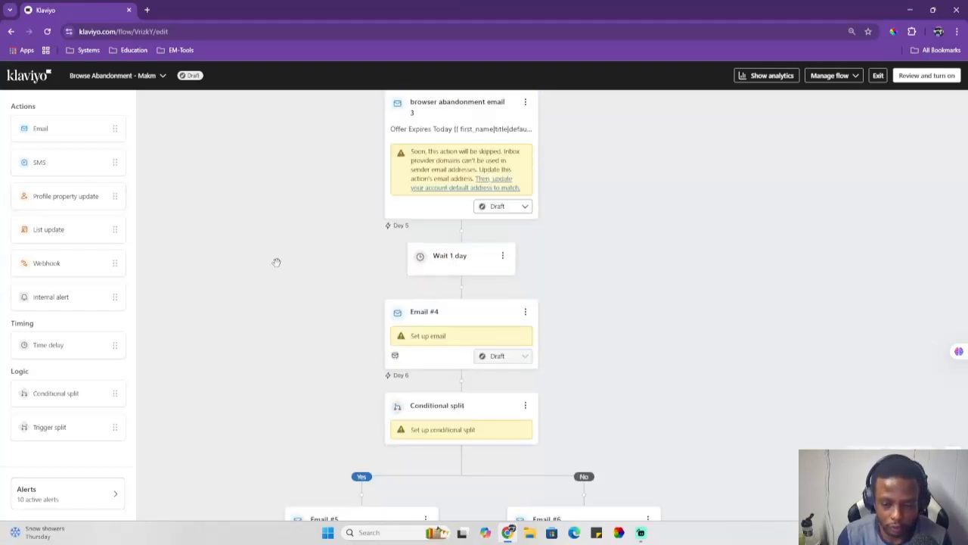
Step: Add an SMS below the email on the No branch, then try to save the flow with Live status
drag(39, 162, 589, 365)
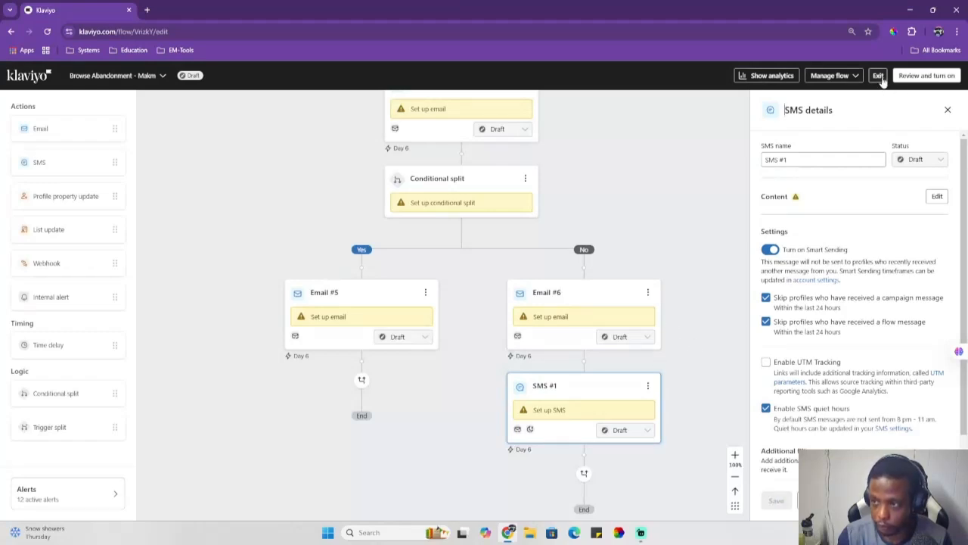
click(926, 75)
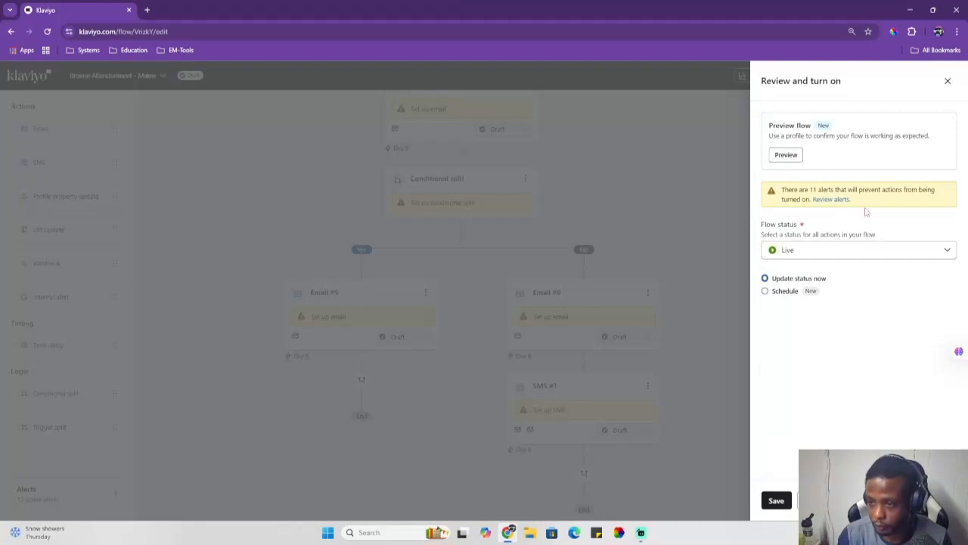
click(778, 500)
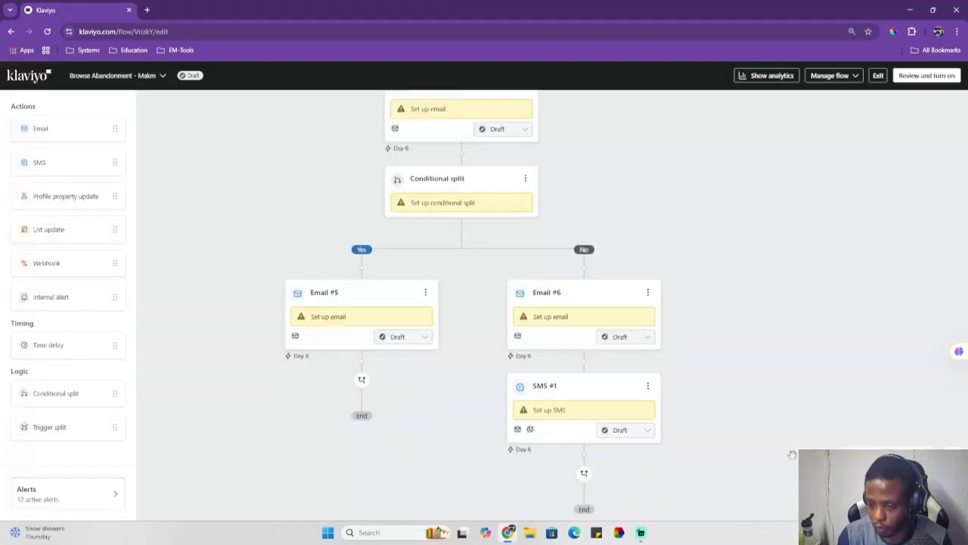
Step: Exit the flow editor and go to the sign-up forms section
click(878, 77)
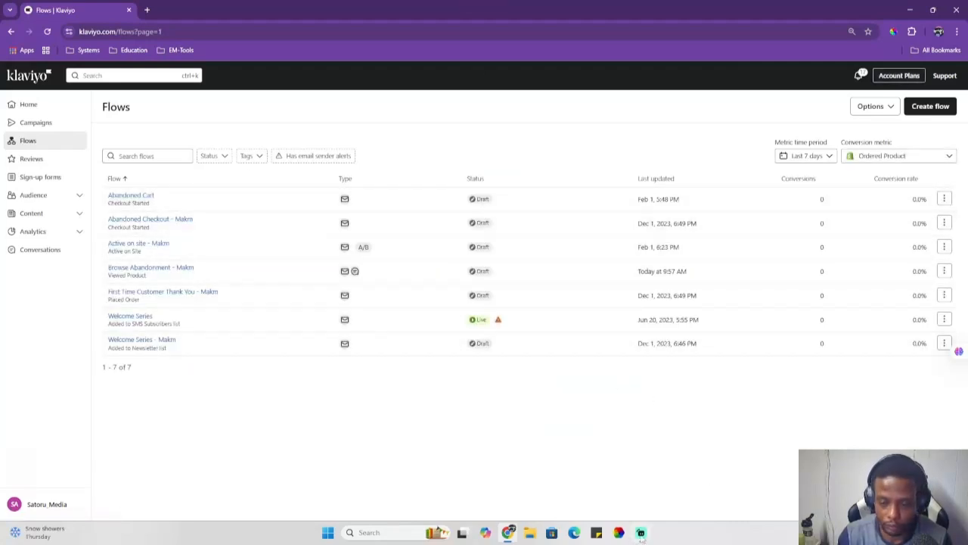
click(38, 160)
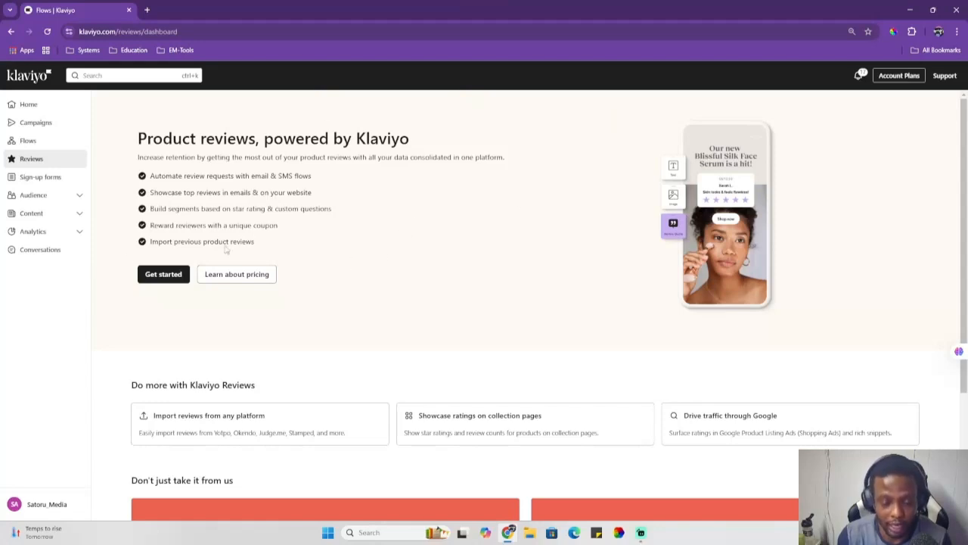
click(54, 179)
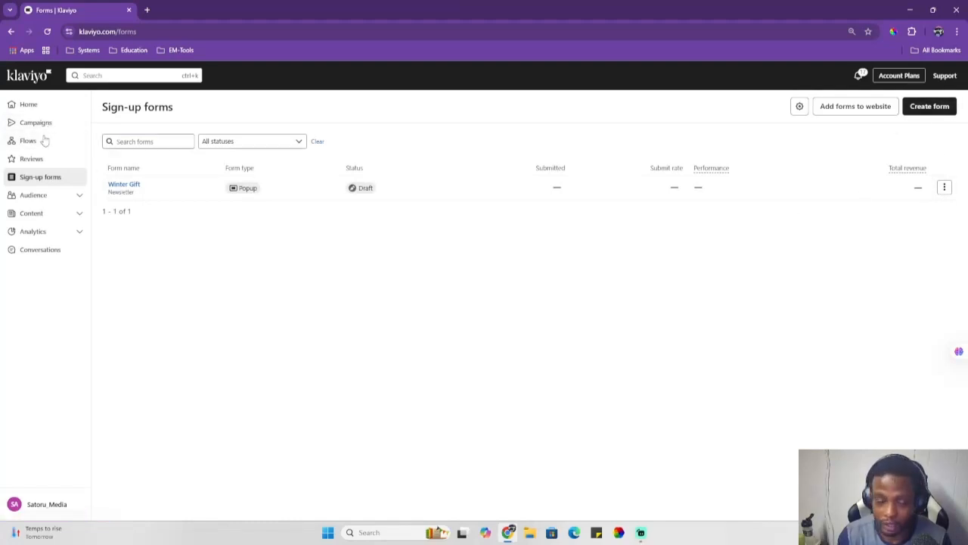
Step: Create a new sign-up form from the Winter Gift template, subscribing to the Newsletter list
click(930, 110)
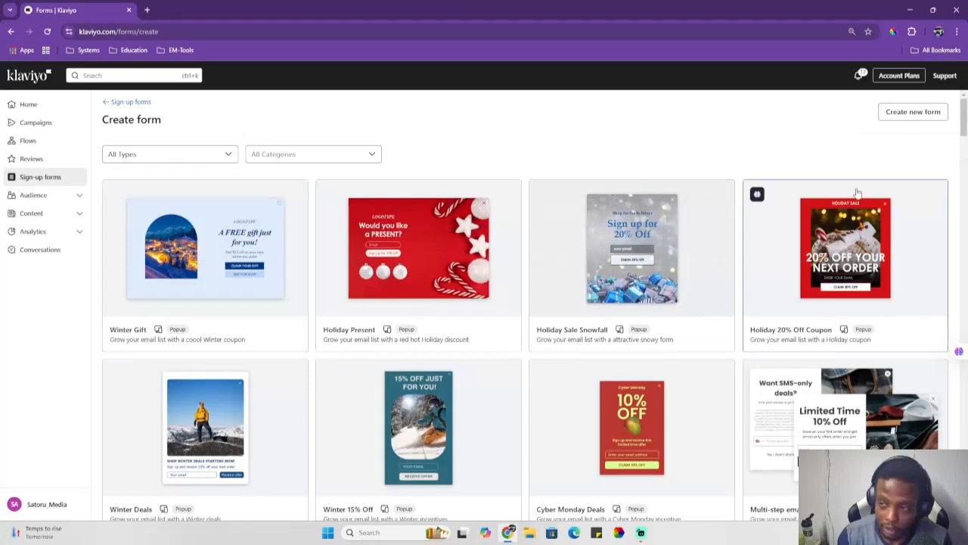
scroll(522, 305, down, 2)
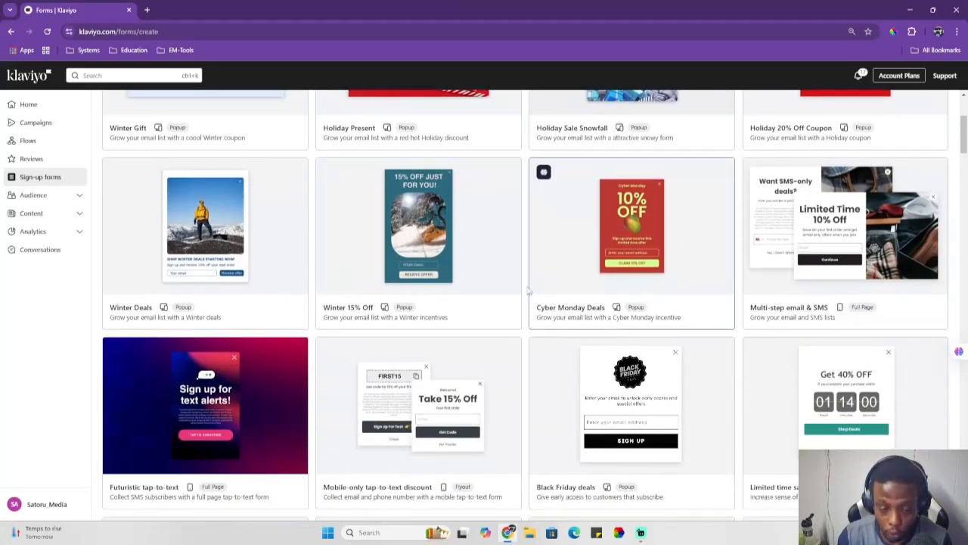
scroll(530, 288, up, 3)
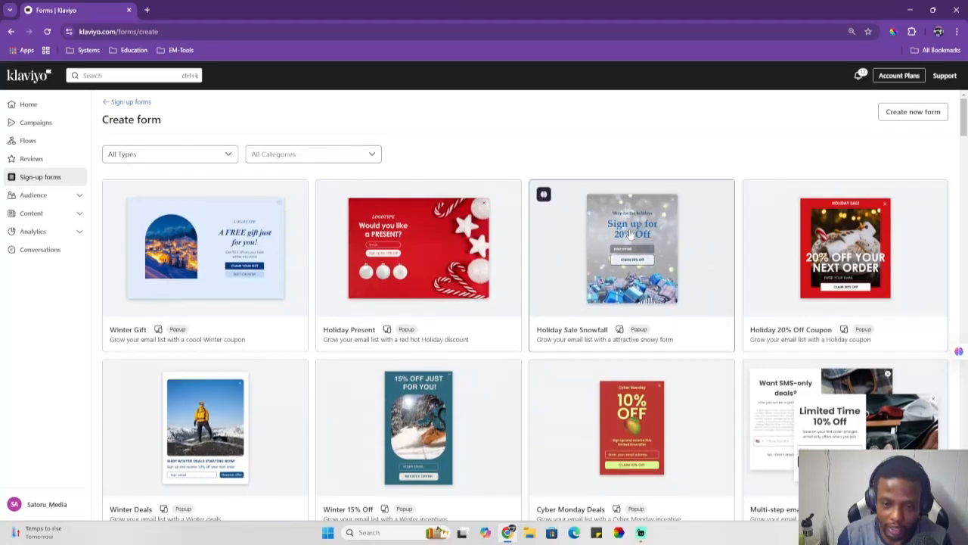
scroll(530, 302, down, 2)
click(204, 152)
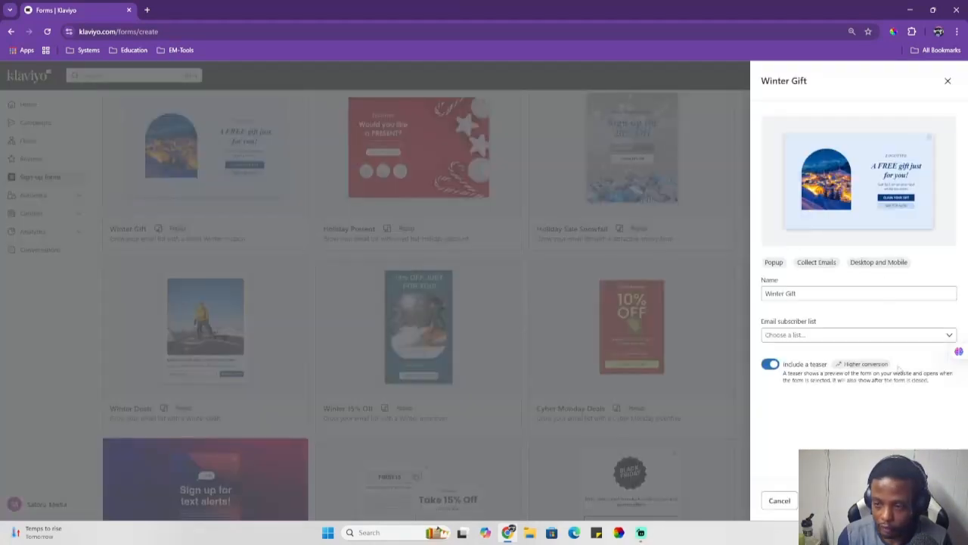
click(857, 334)
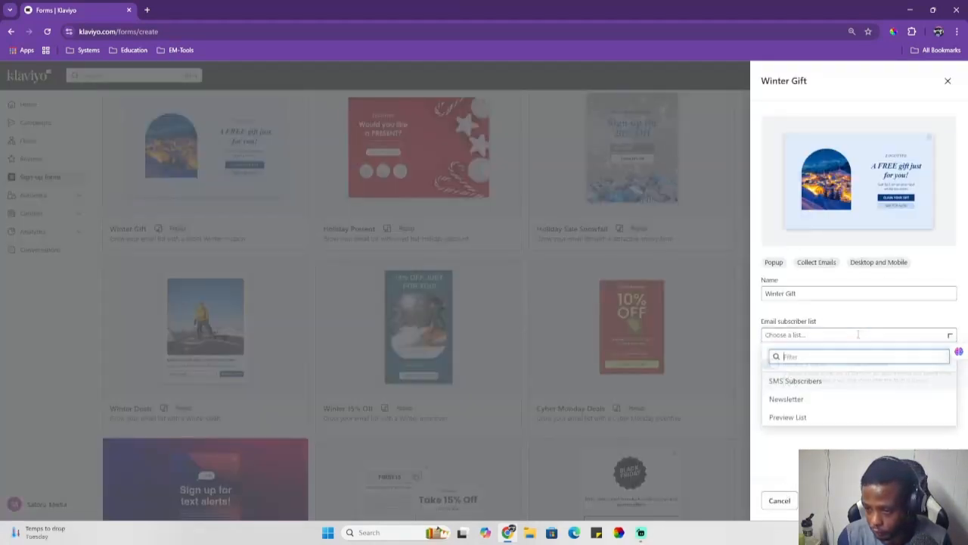
click(794, 401)
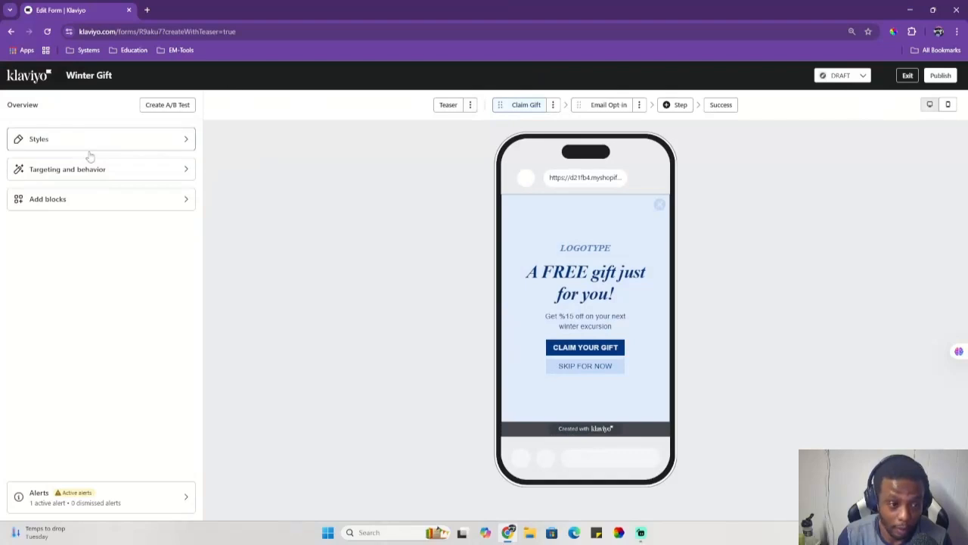
Step: Add an SMS opt-in step to the form that adds subscribers to the SMS Subscribers list
click(98, 199)
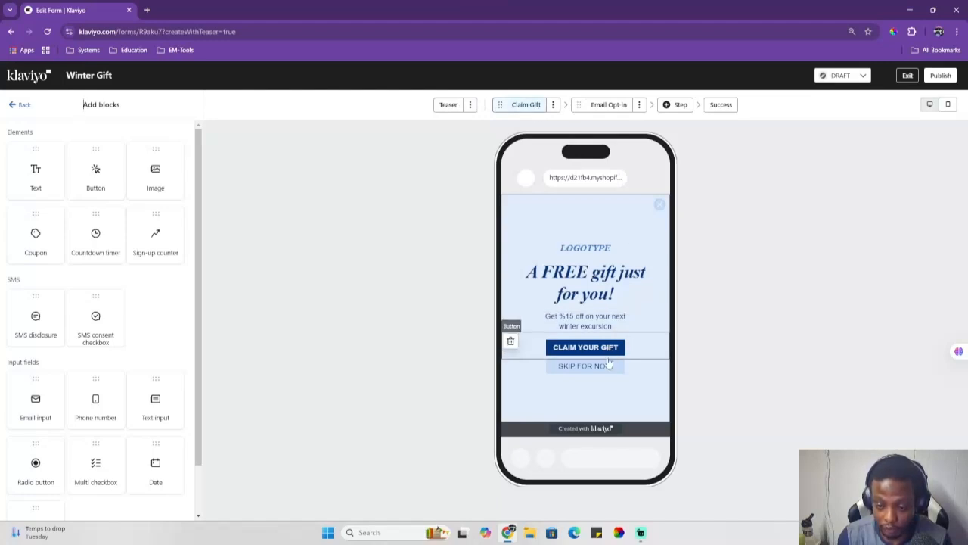
click(601, 105)
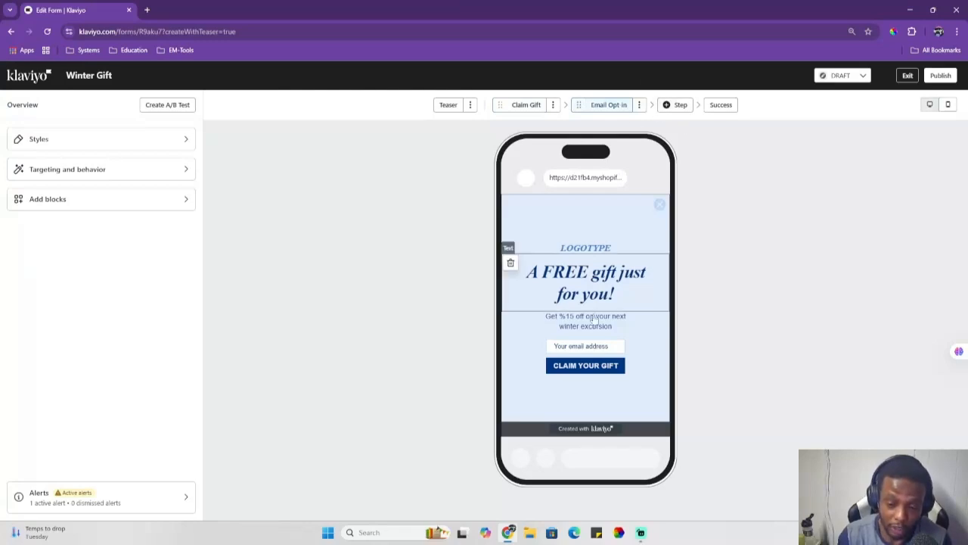
click(105, 199)
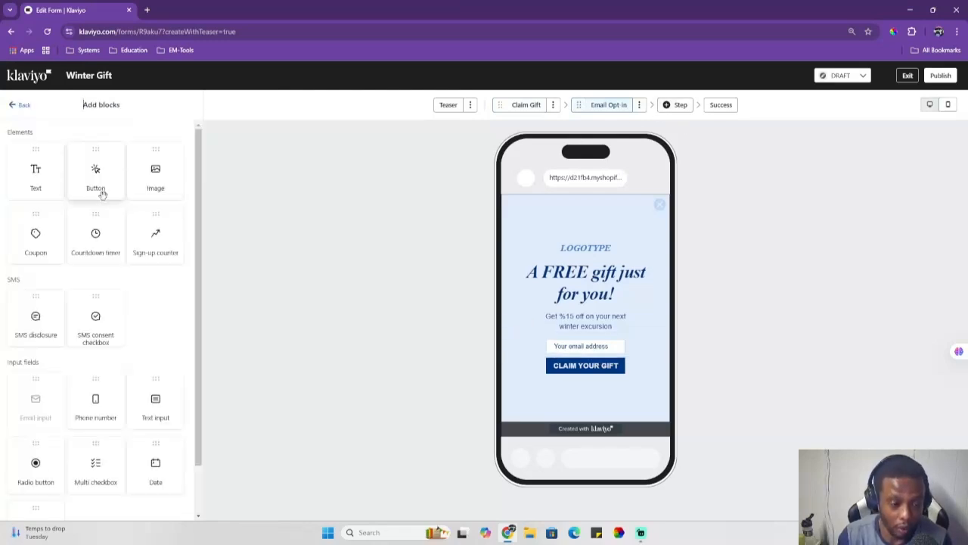
click(677, 106)
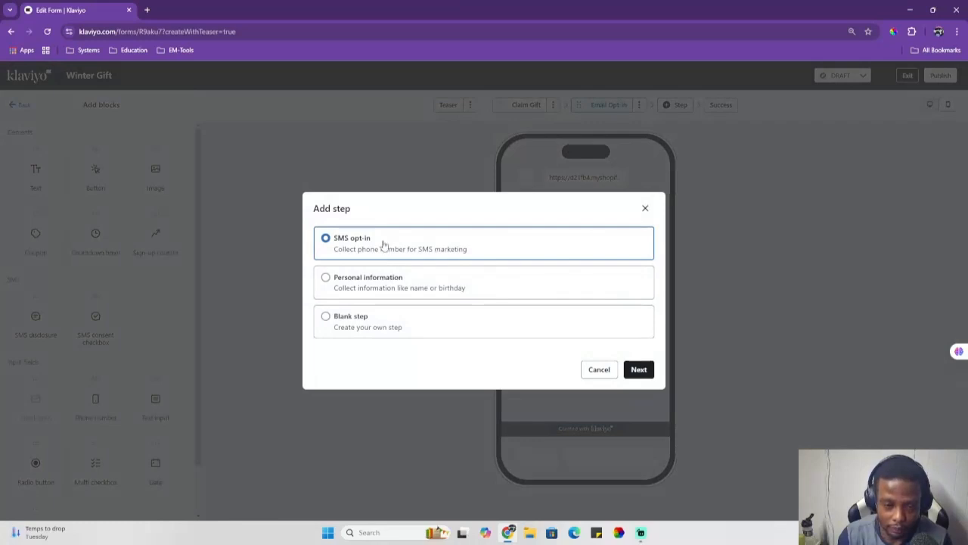
click(636, 369)
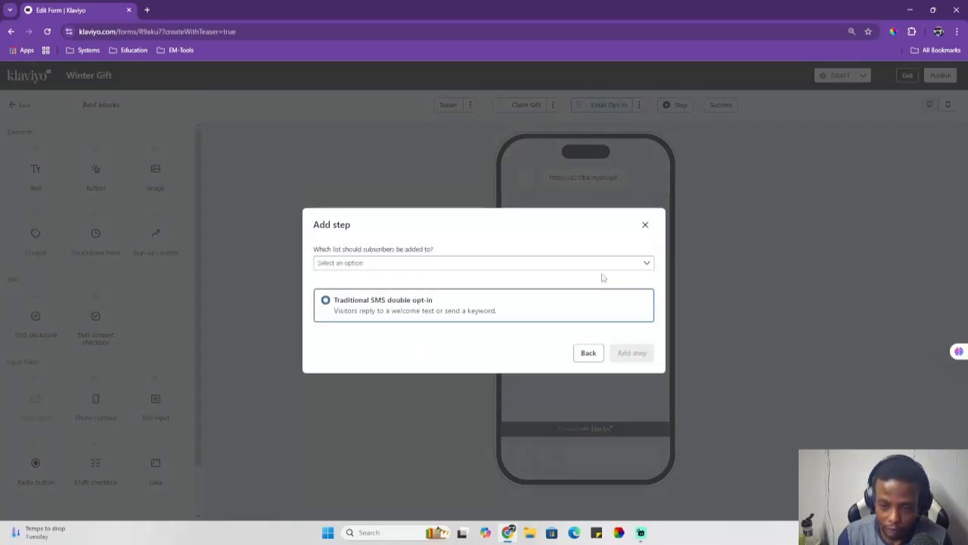
click(564, 265)
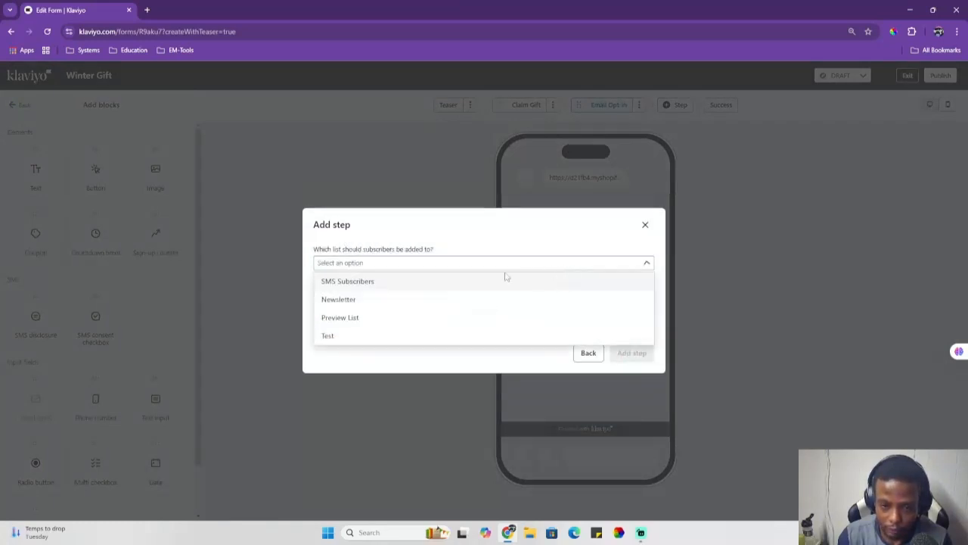
click(373, 284)
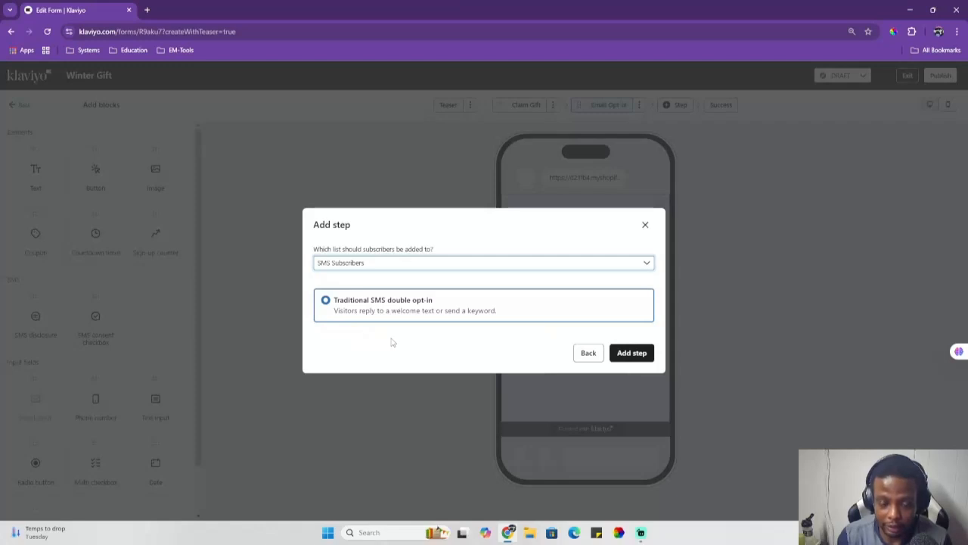
click(645, 355)
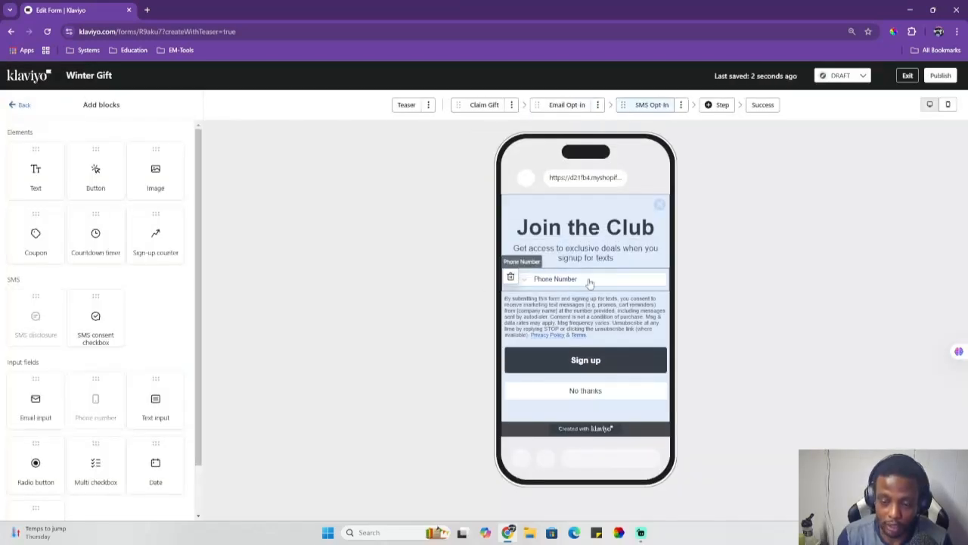
Step: Review each form step: Claim Gift, Email Opt In, SMS Opt In and the Teaser
click(484, 105)
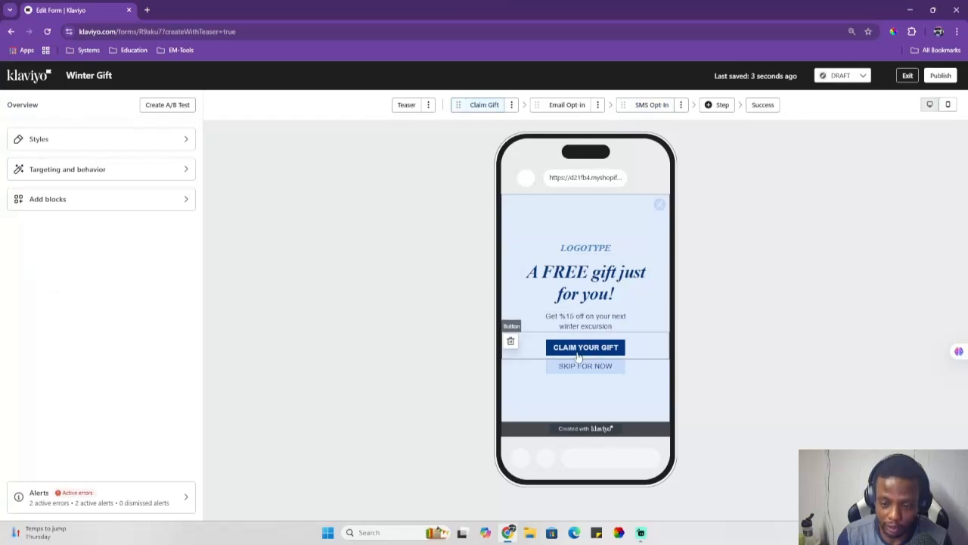
click(567, 104)
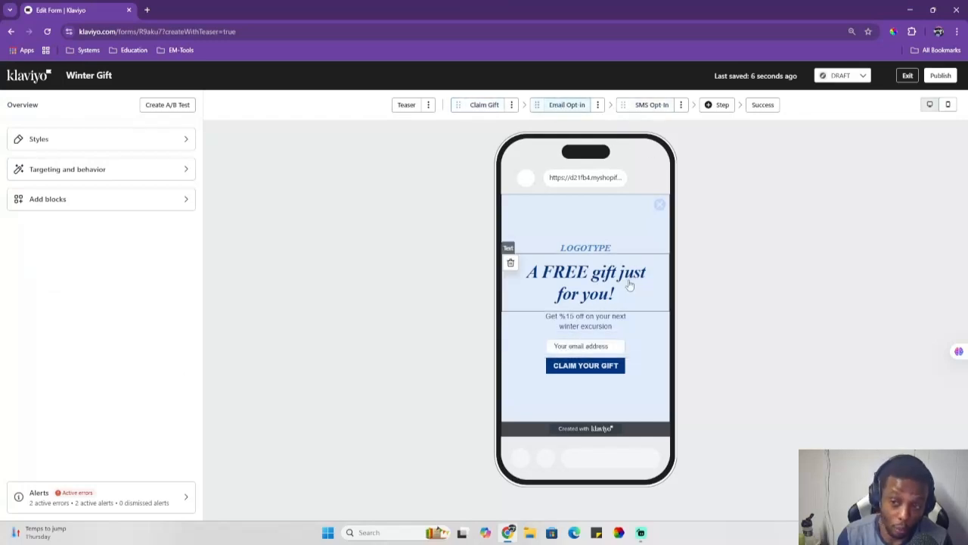
click(649, 105)
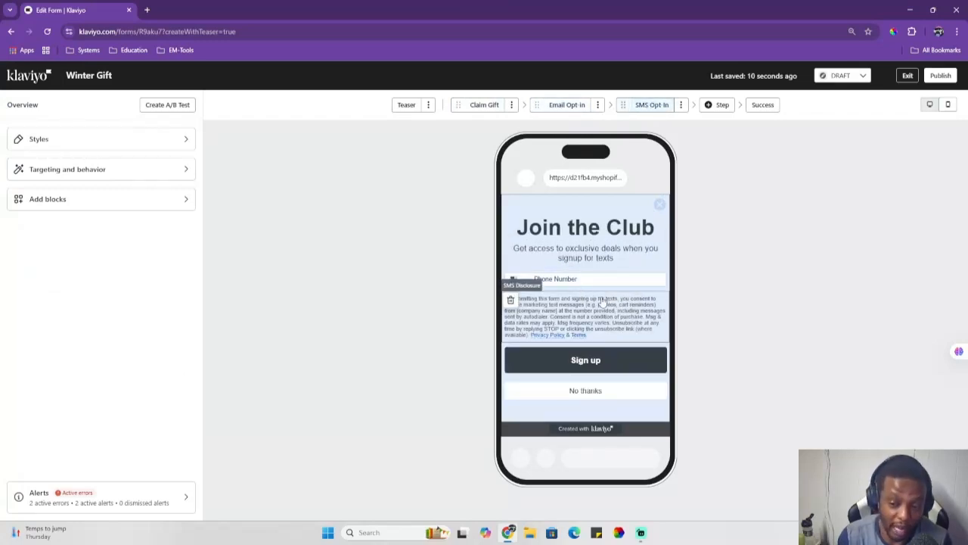
click(568, 104)
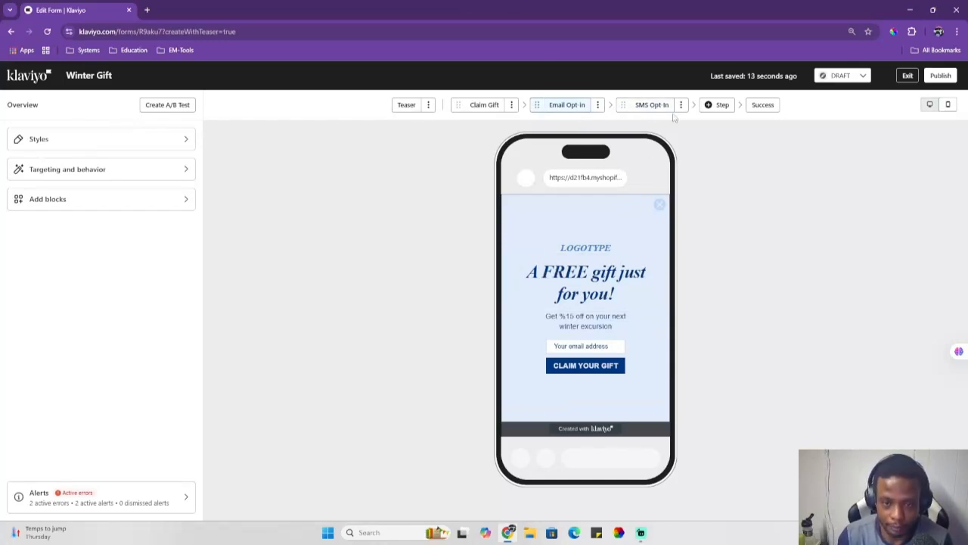
click(406, 104)
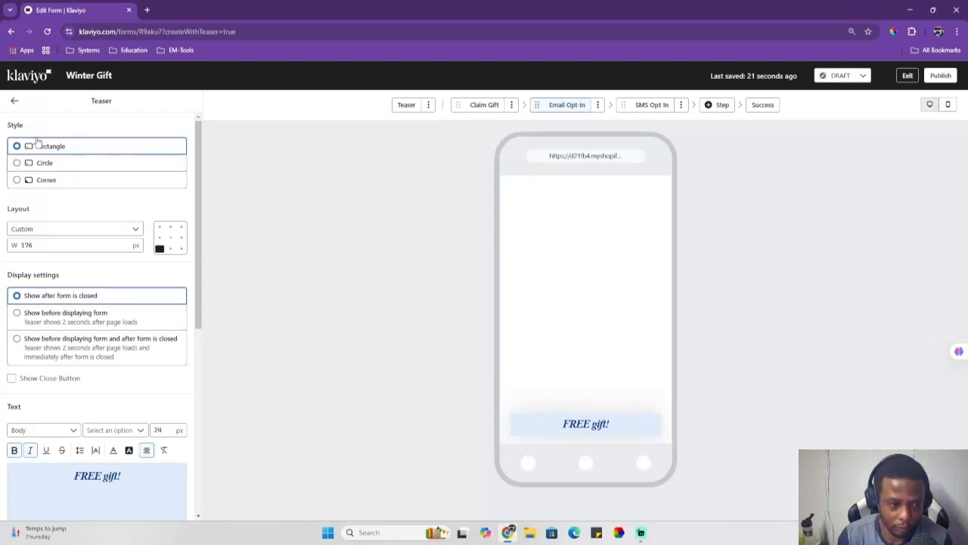
click(14, 101)
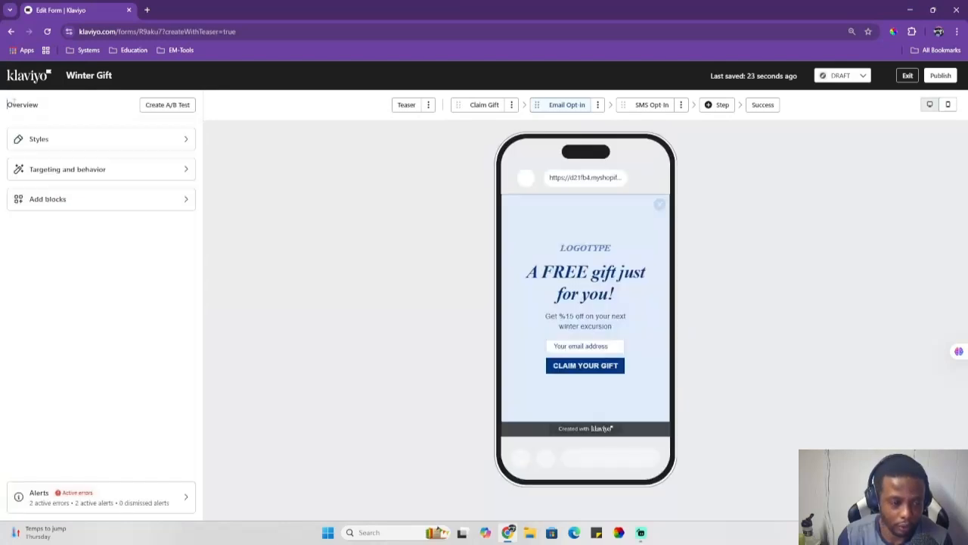
Step: Change the Winter Gift form's type to Embed in its styles
click(113, 140)
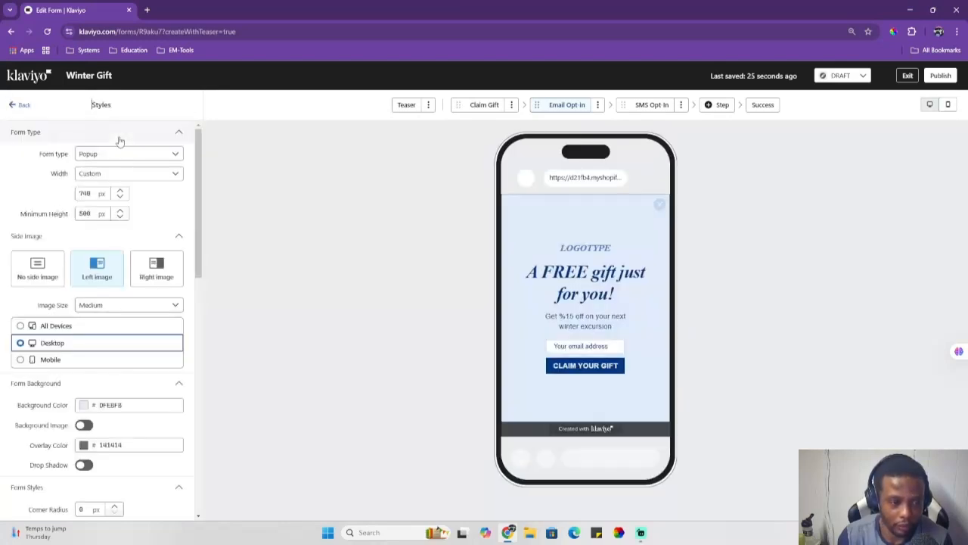
click(160, 156)
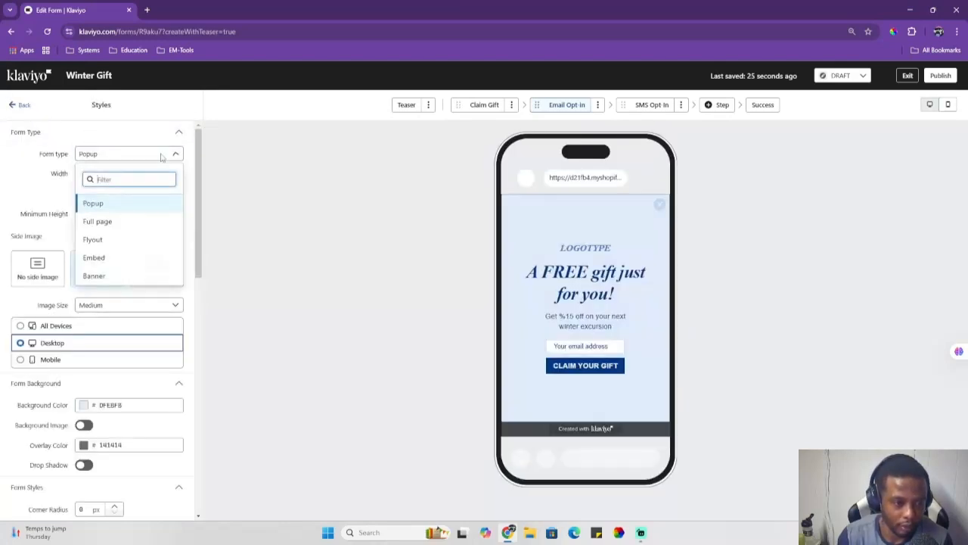
click(100, 220)
click(137, 154)
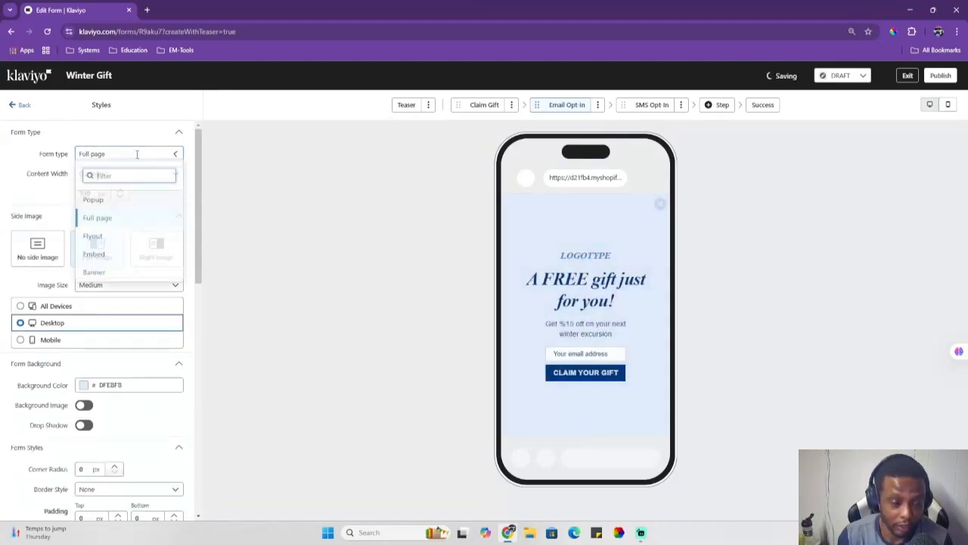
click(115, 242)
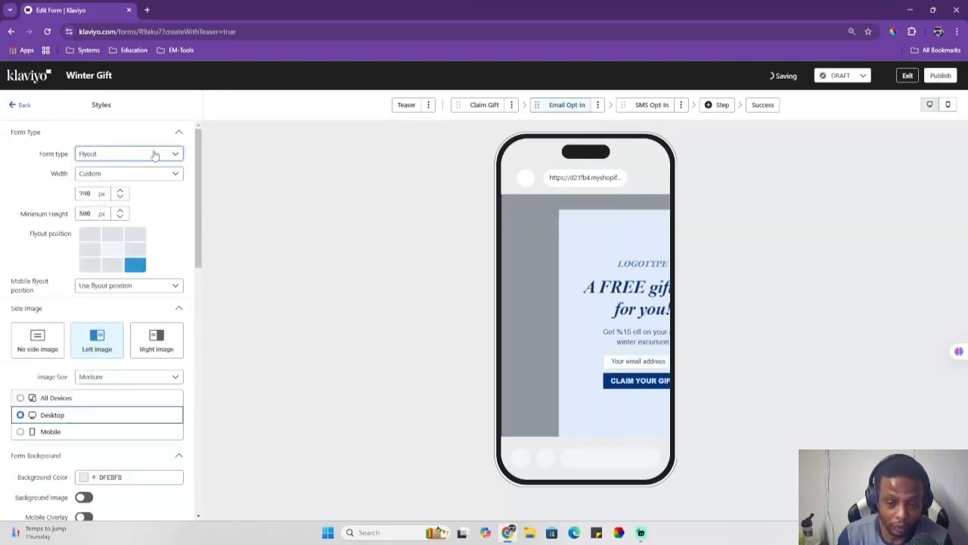
click(151, 155)
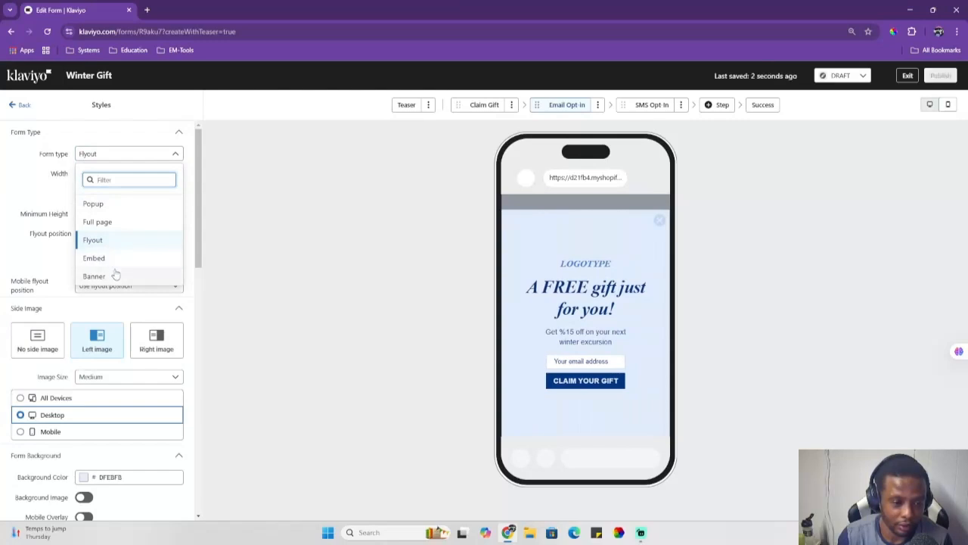
click(114, 261)
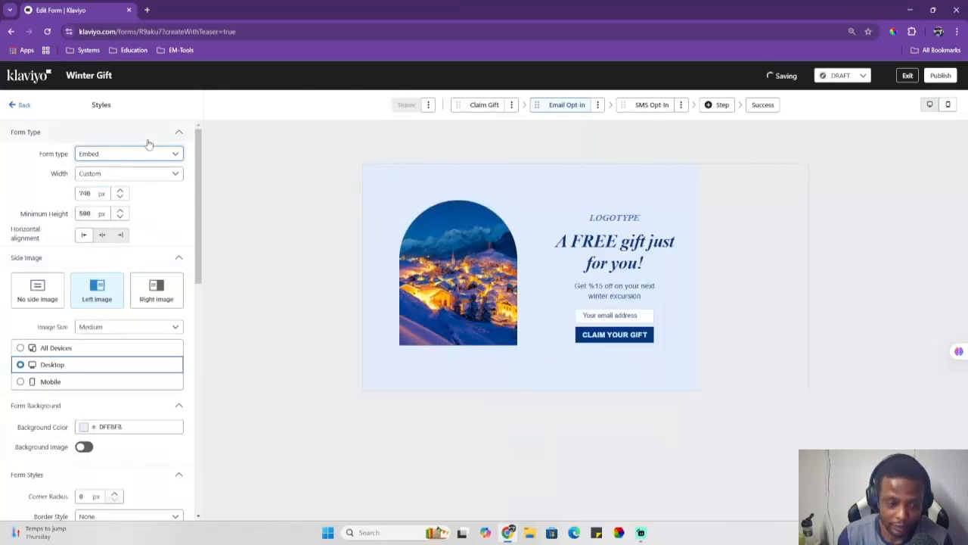
scroll(97, 157, down, 4)
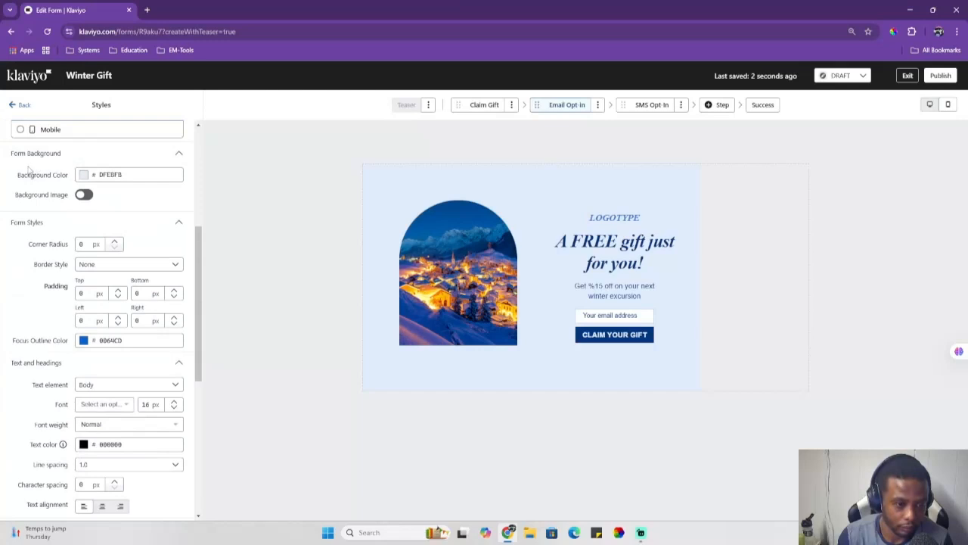
scroll(43, 167, up, 5)
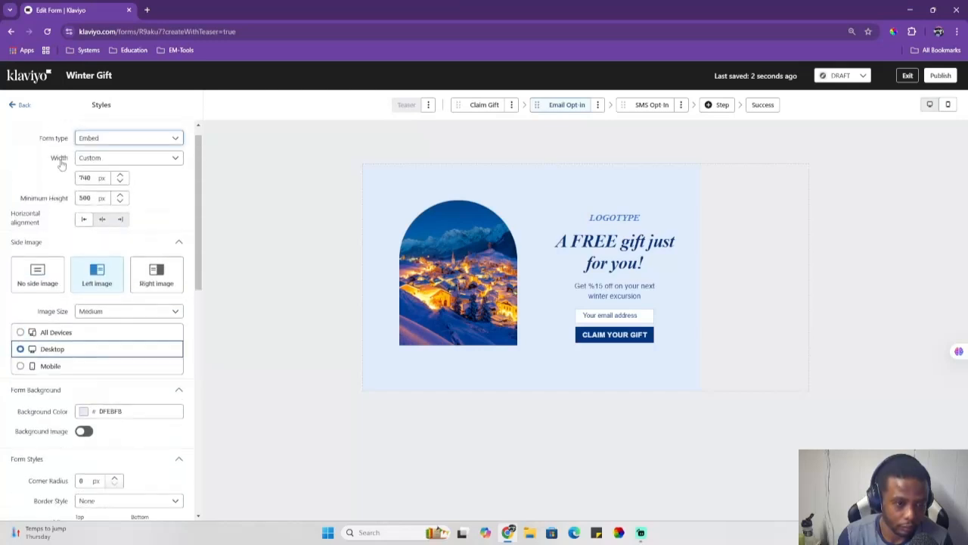
Step: Review the form's display and targeting settings, including the embed code and visitor rules
click(23, 105)
click(162, 170)
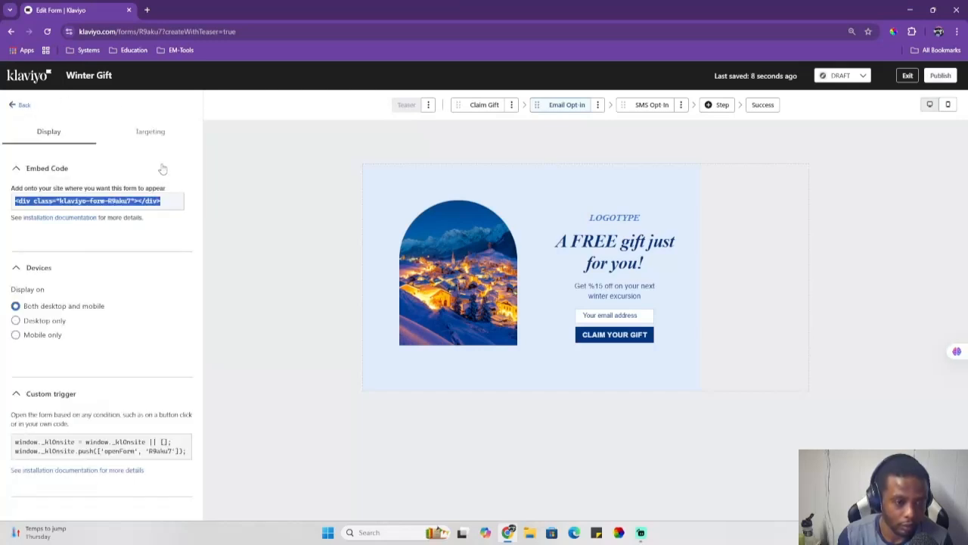
click(139, 134)
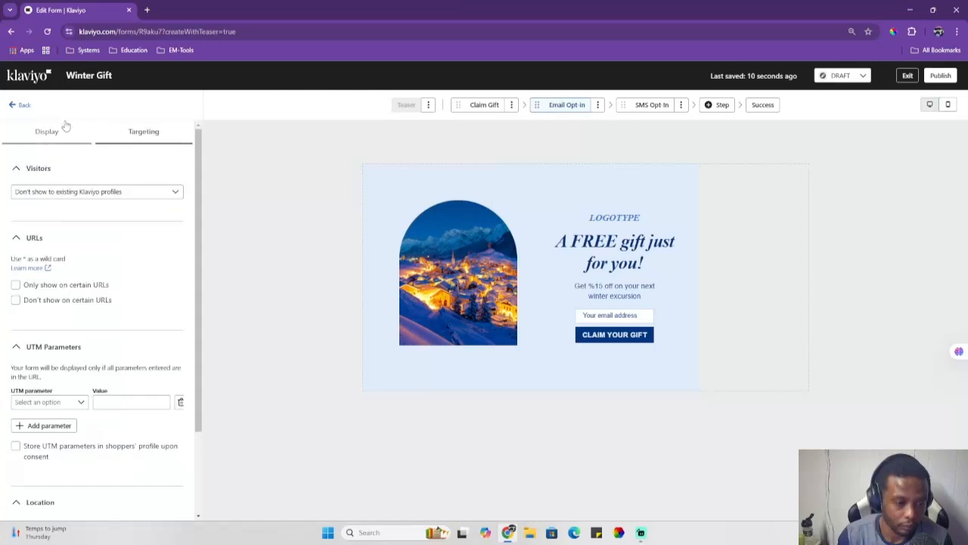
click(34, 132)
click(22, 105)
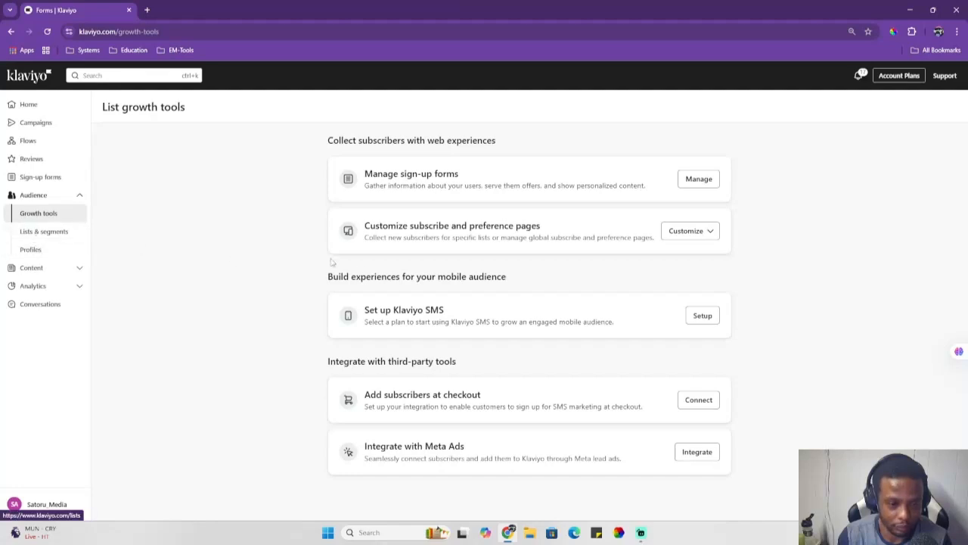
Step: Create a new segment named Test with the condition someone has Placed Order at least once in the last 30 days
click(52, 234)
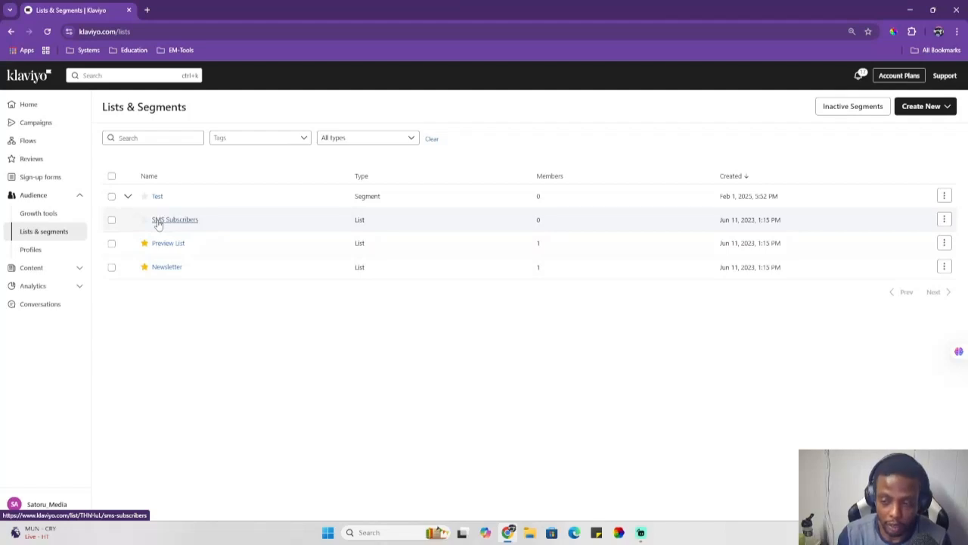
click(946, 107)
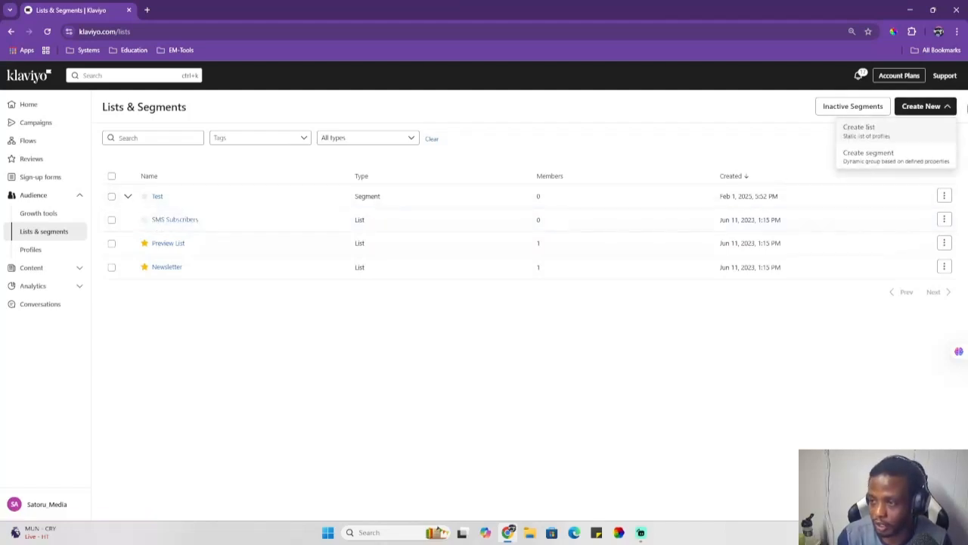
click(884, 156)
click(154, 211)
text(Test)
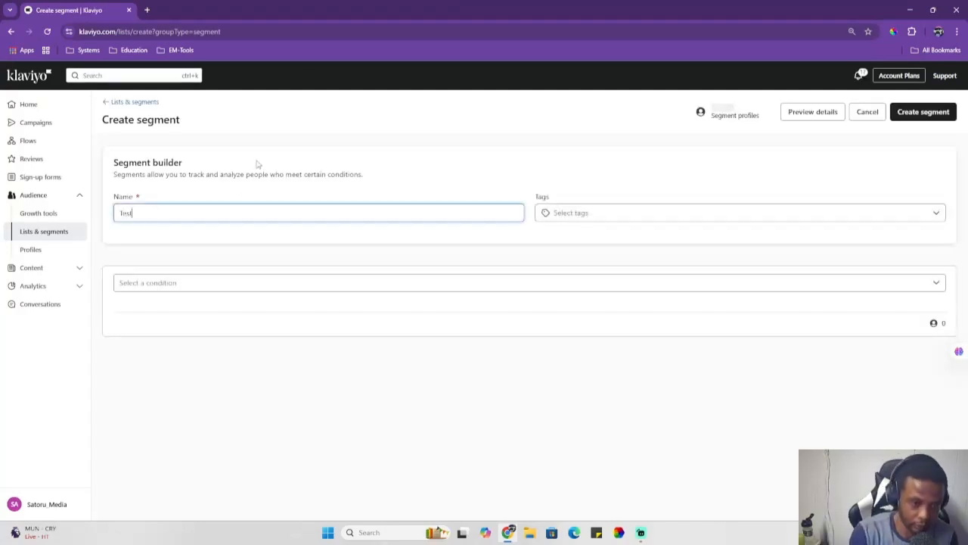
click(223, 285)
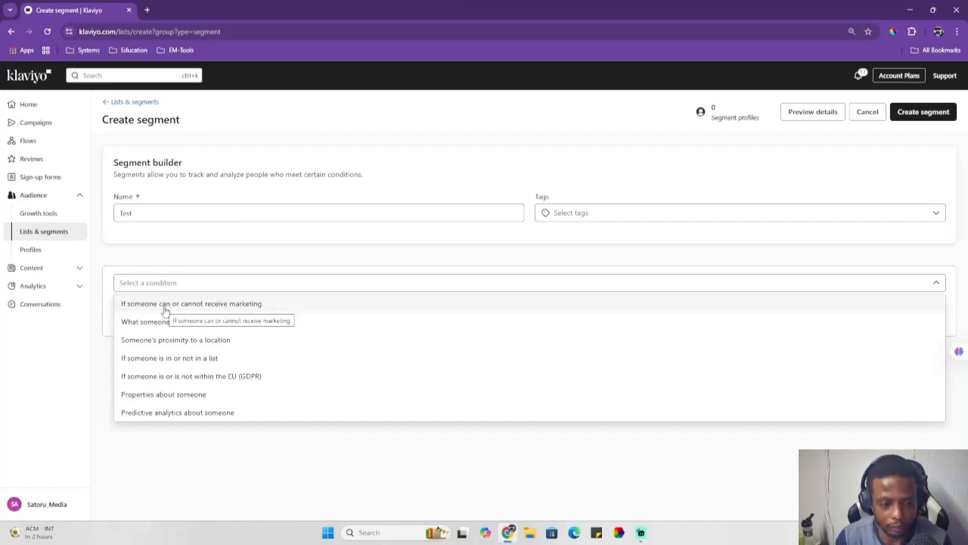
click(233, 322)
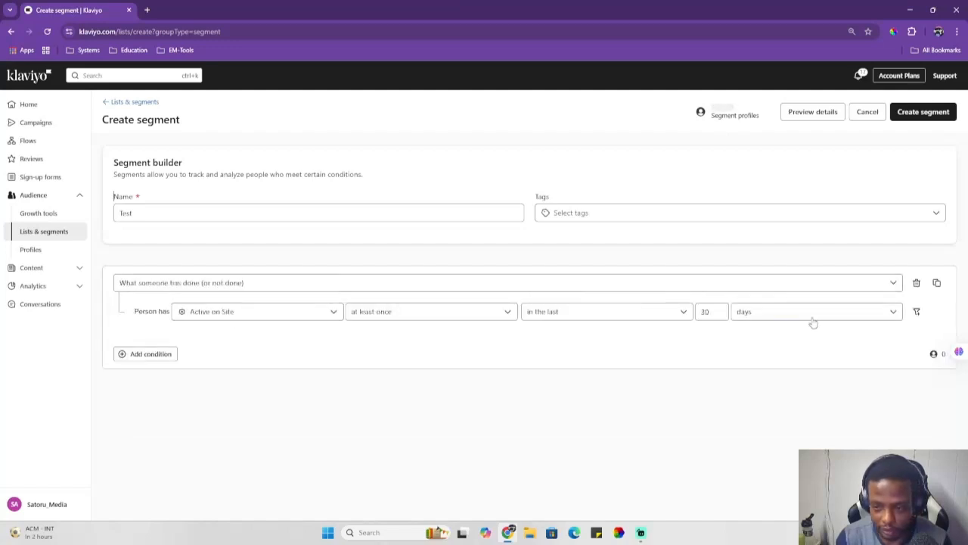
click(281, 314)
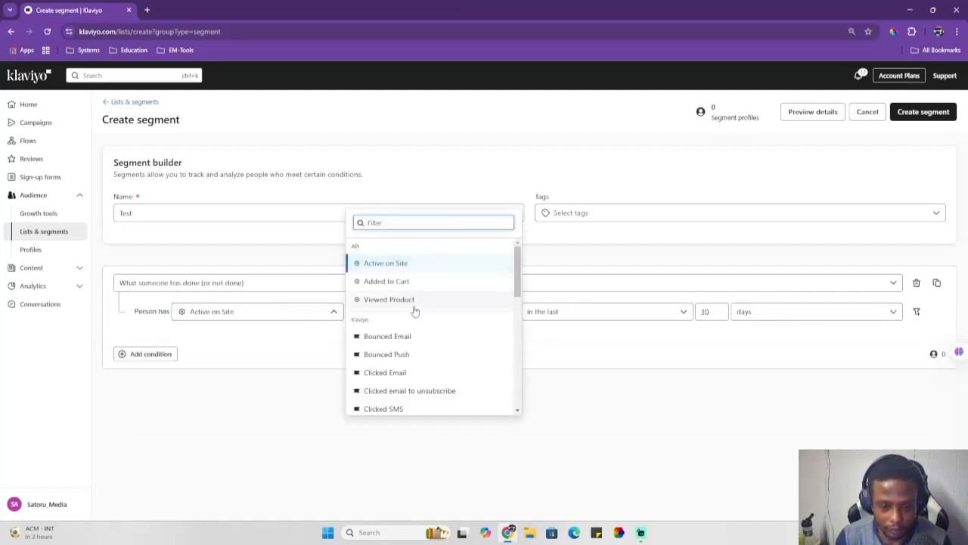
scroll(426, 272, down, 8)
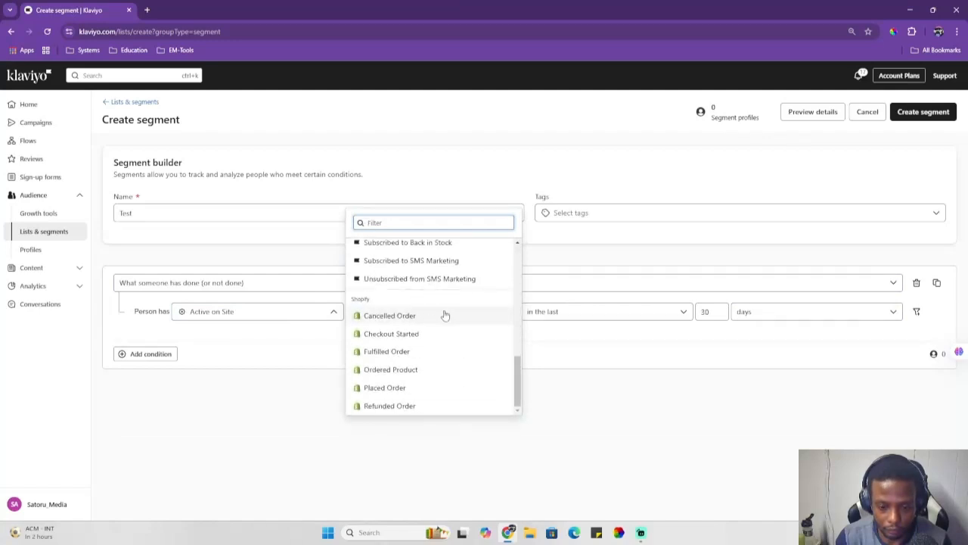
click(401, 388)
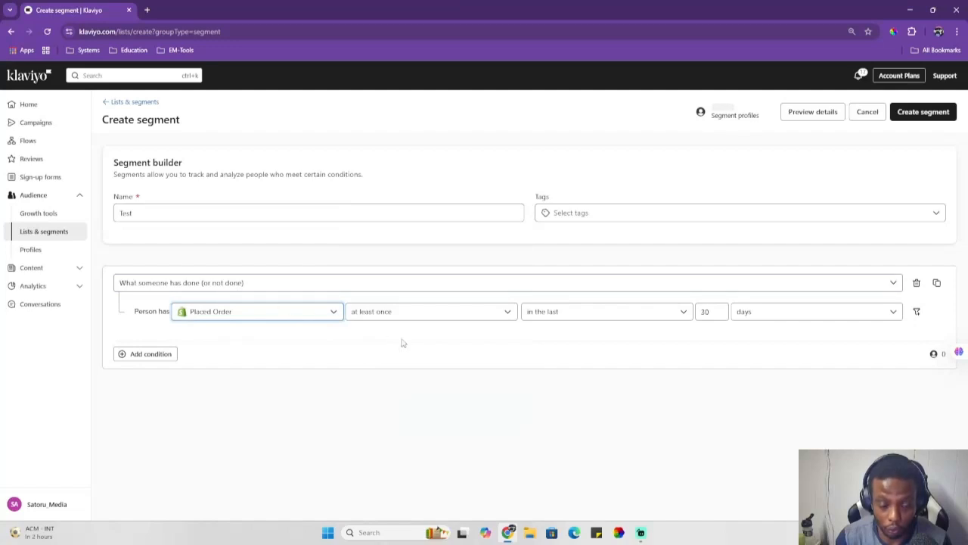
Step: Add an AND condition for Opened Email at least once in the last 30 days and create the segment
click(162, 352)
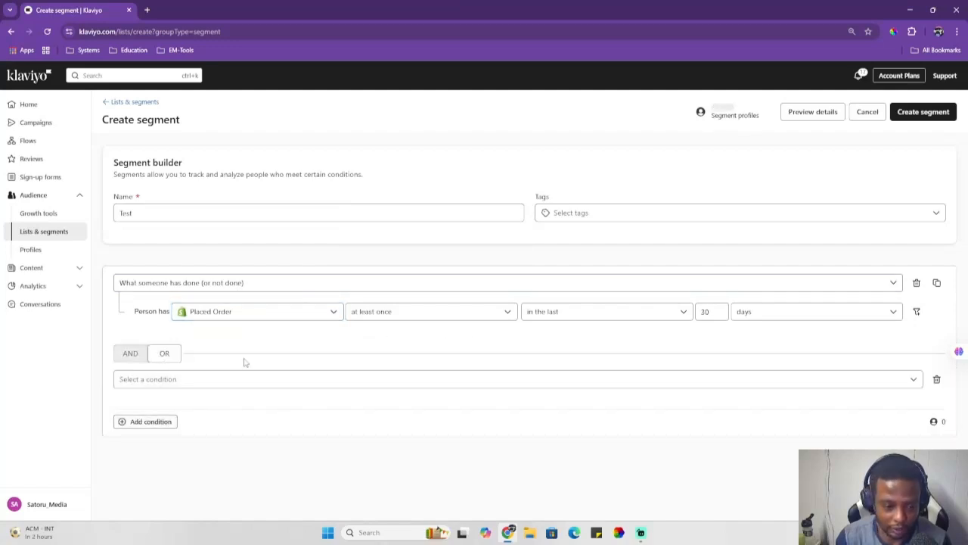
click(131, 353)
click(169, 411)
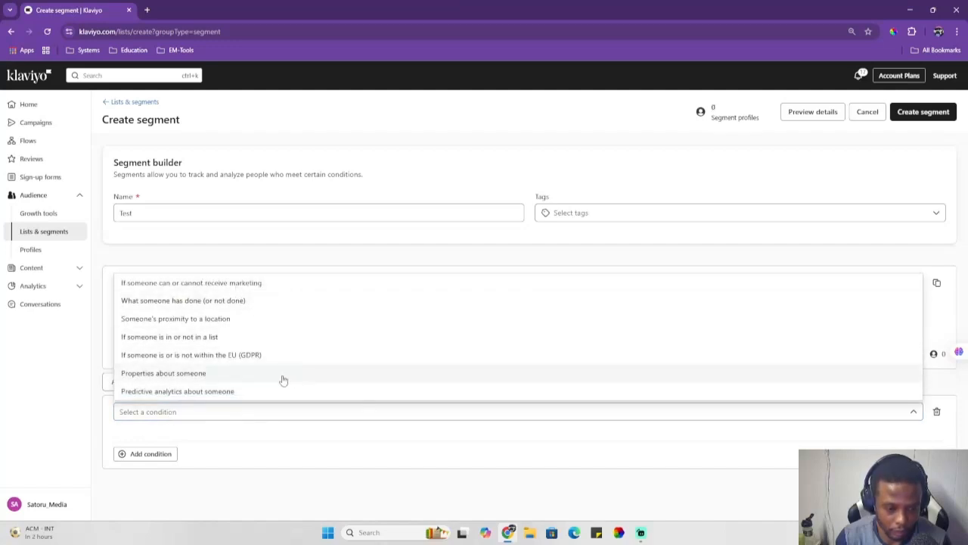
click(229, 302)
click(268, 444)
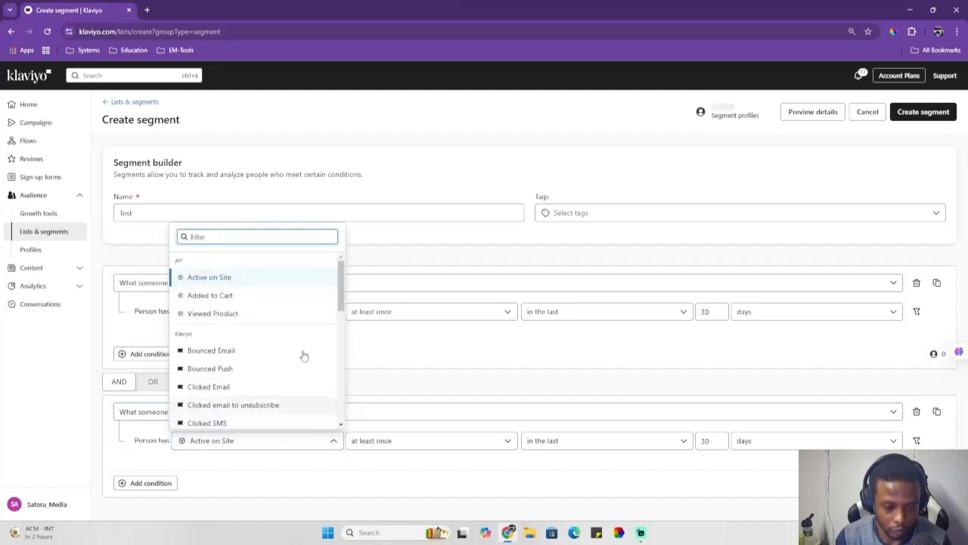
scroll(243, 294, down, 3)
scroll(272, 304, down, 2)
scroll(275, 306, up, 5)
scroll(288, 310, down, 2)
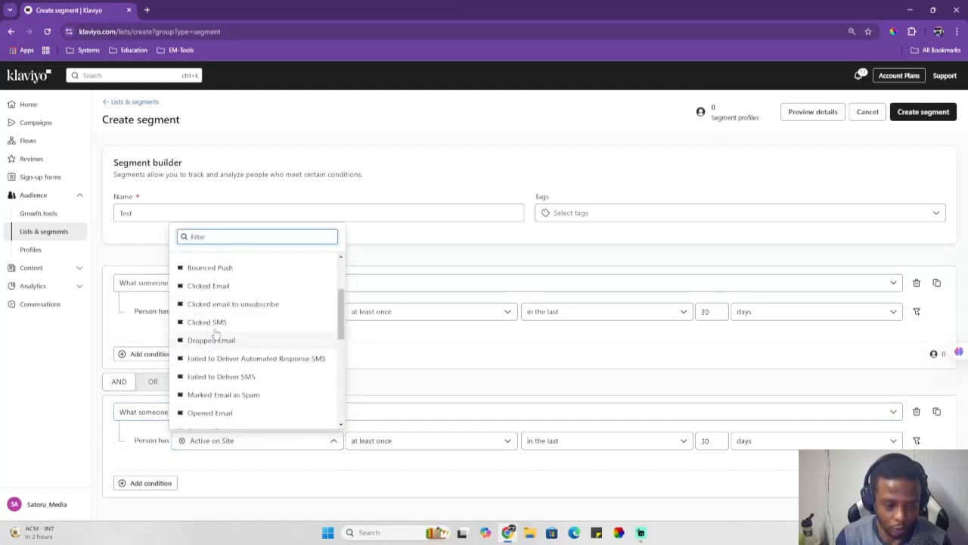
scroll(234, 367, down, 1)
click(231, 363)
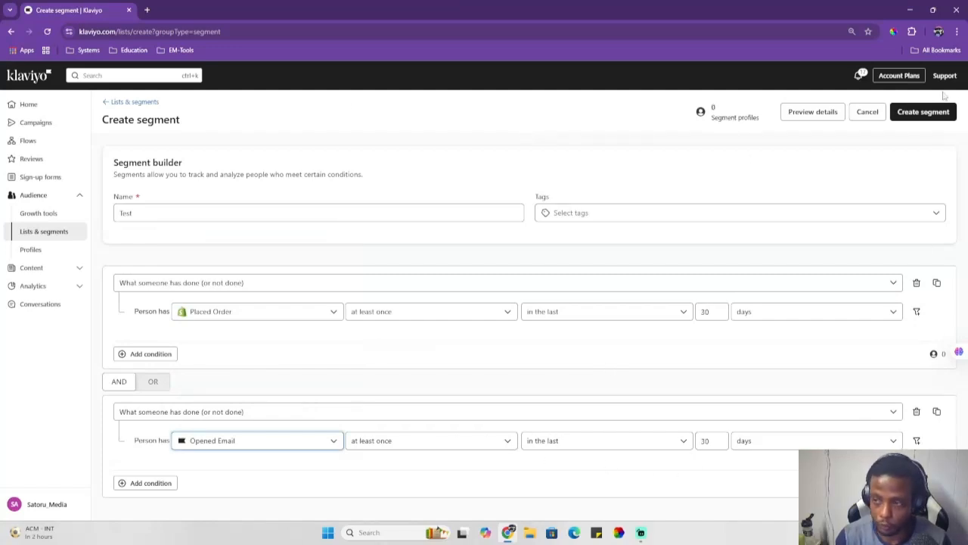
click(931, 115)
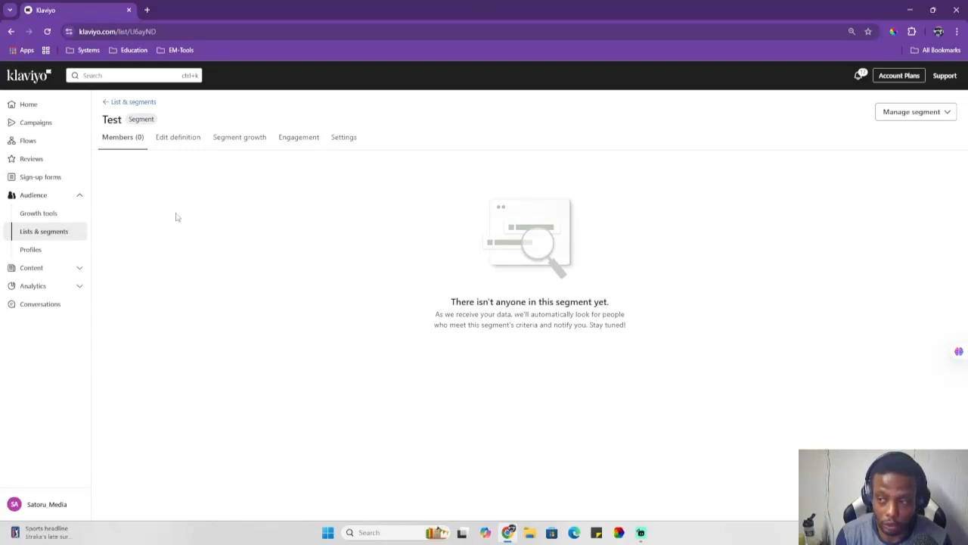
Step: Browse the profiles and the email template library, saved templates and universal content
click(108, 102)
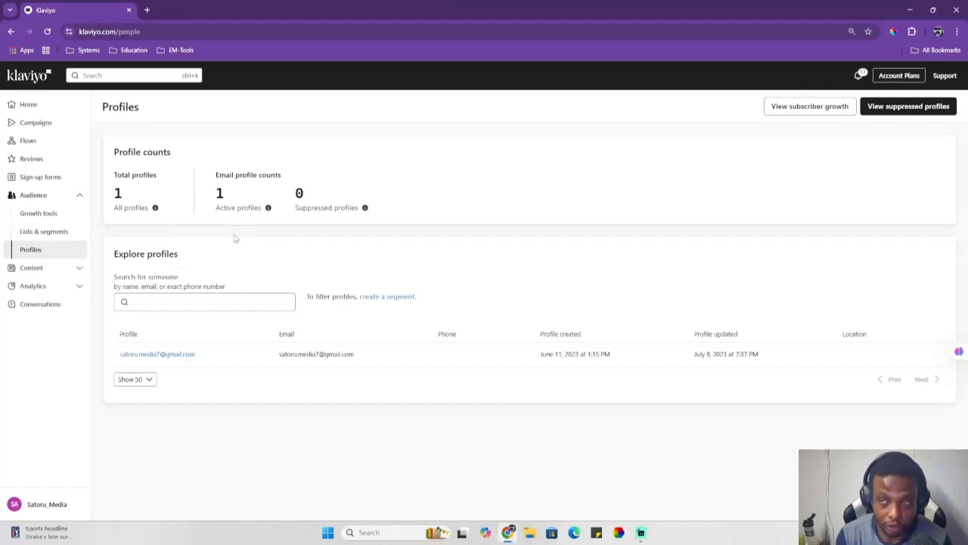
click(58, 271)
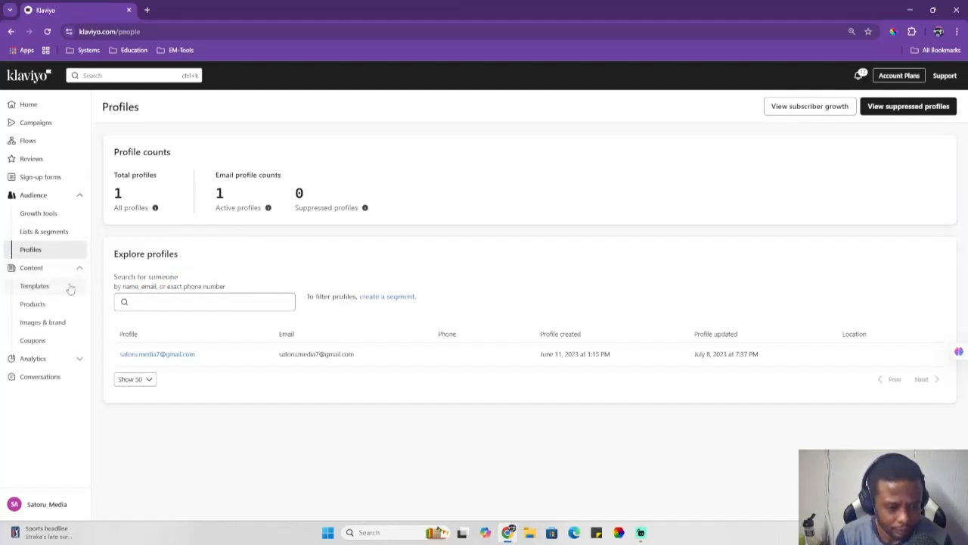
click(60, 290)
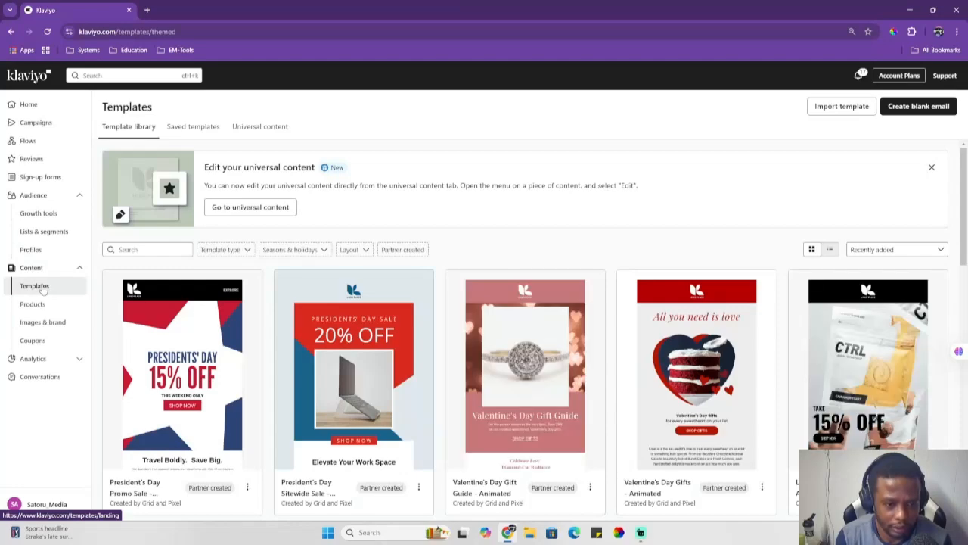
scroll(277, 227, down, 2)
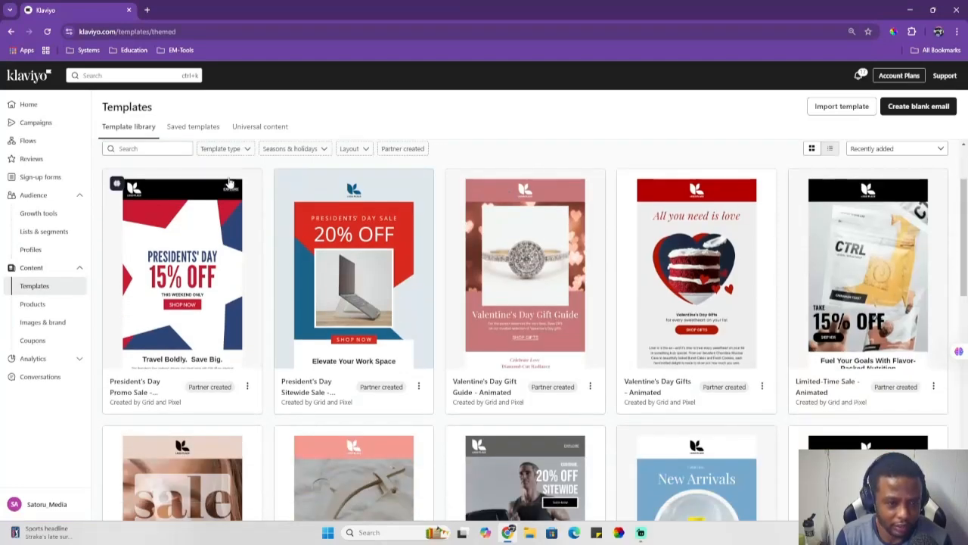
click(198, 128)
click(141, 126)
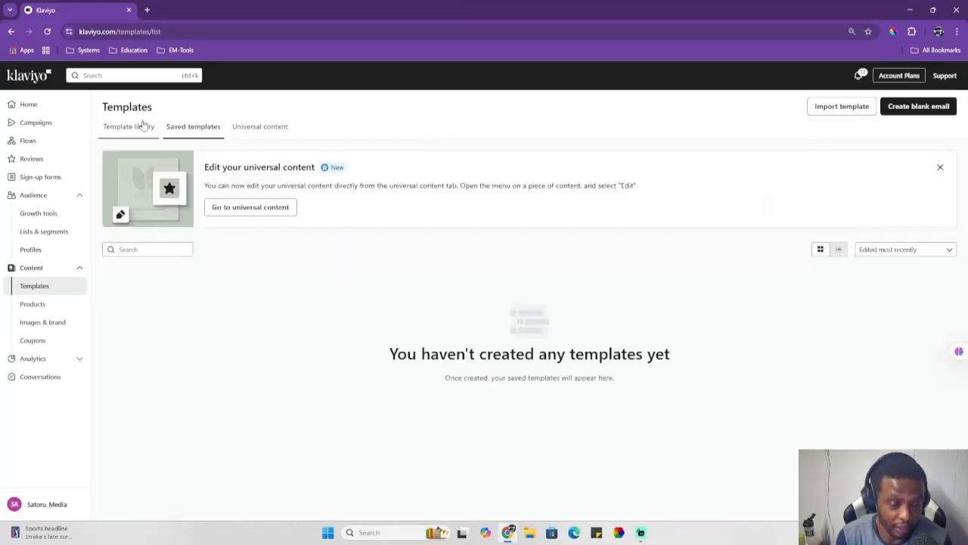
click(256, 129)
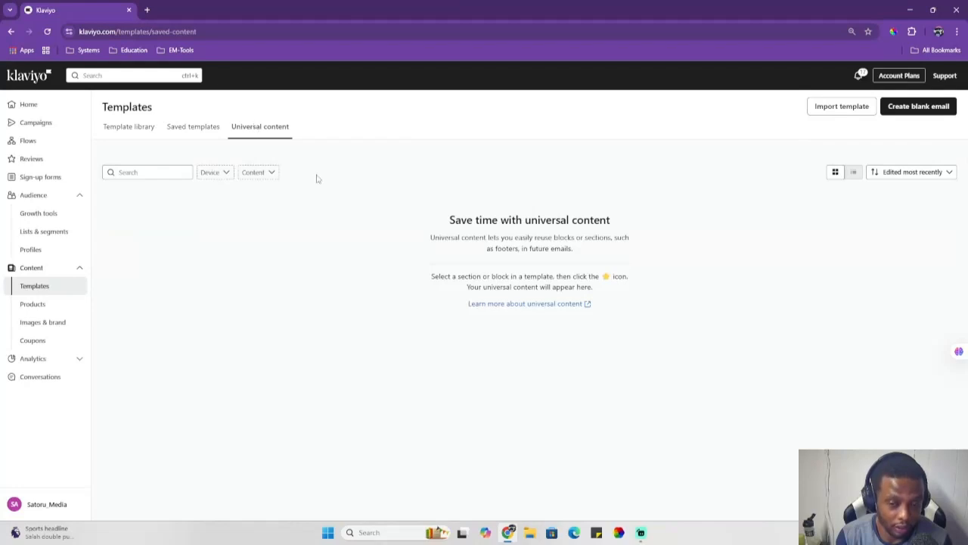
click(125, 128)
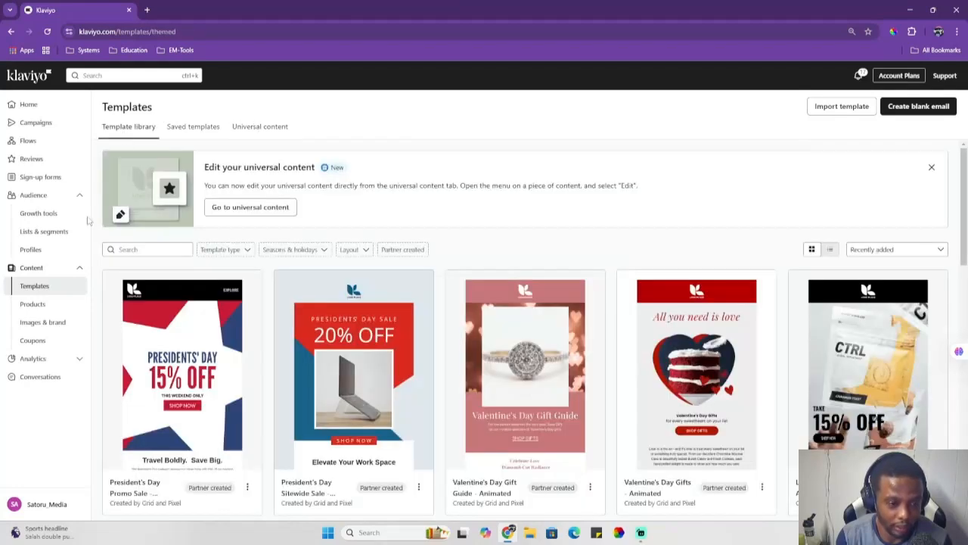
Step: Browse the Products, Images & brand and Coupons pages of the content section
click(33, 303)
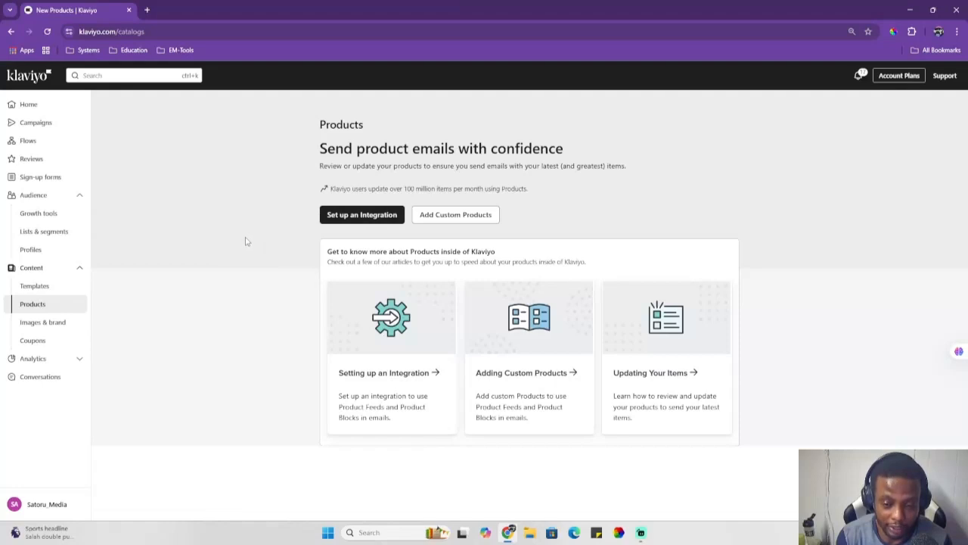
click(86, 323)
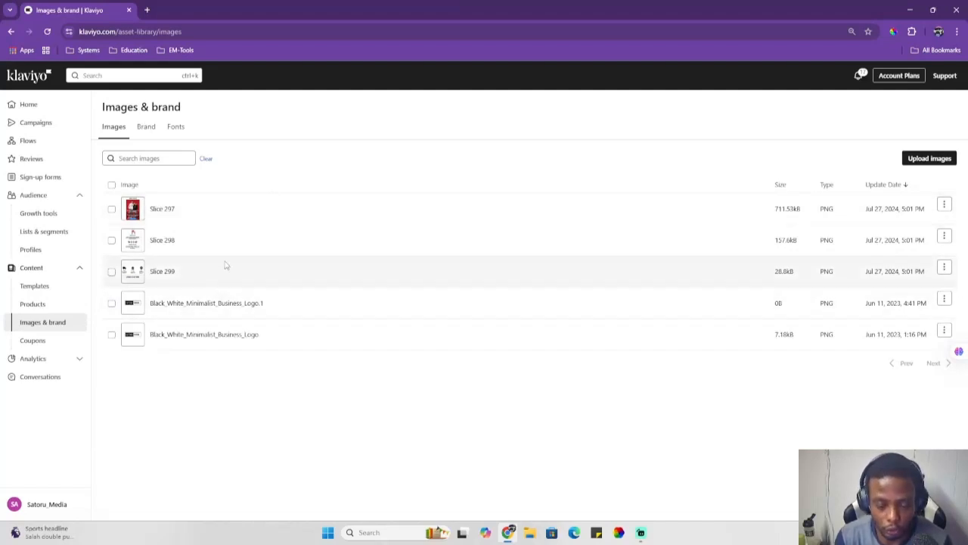
click(43, 340)
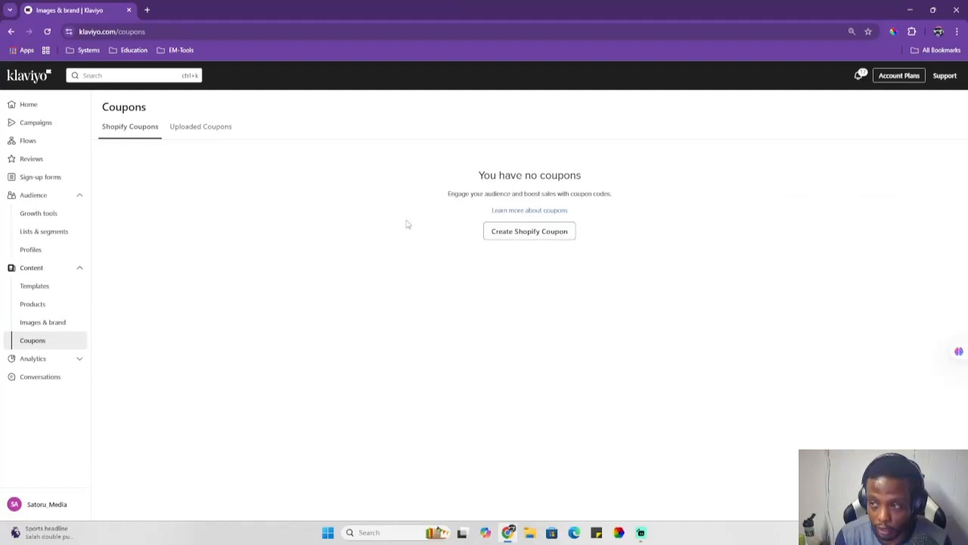
Step: Start creating a new Shopify coupon and name it SAV2040
click(193, 128)
click(136, 129)
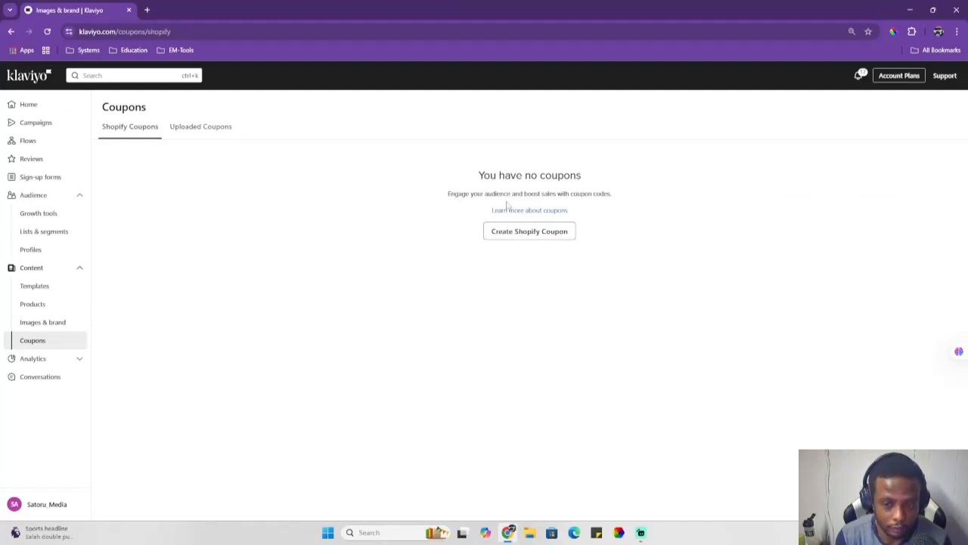
click(522, 233)
click(327, 254)
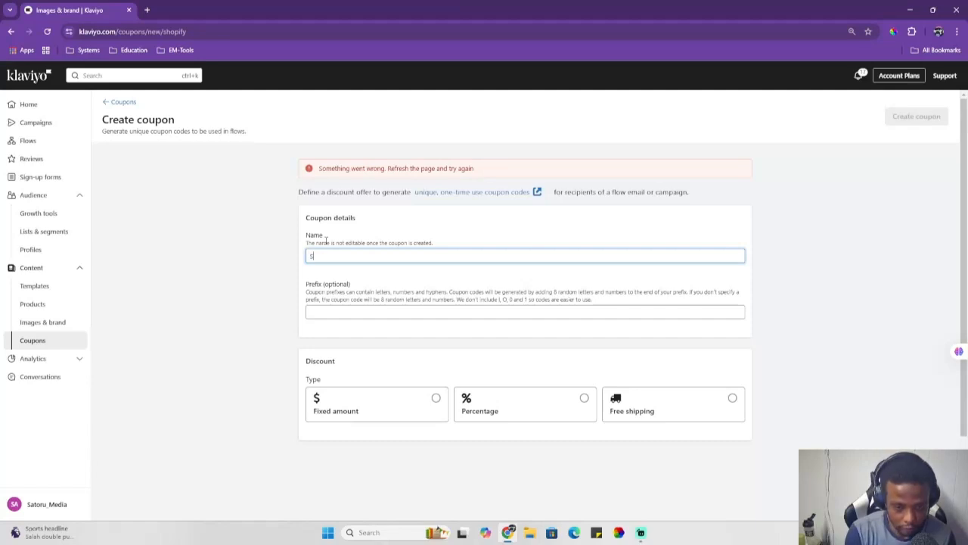
text(SAV20$)
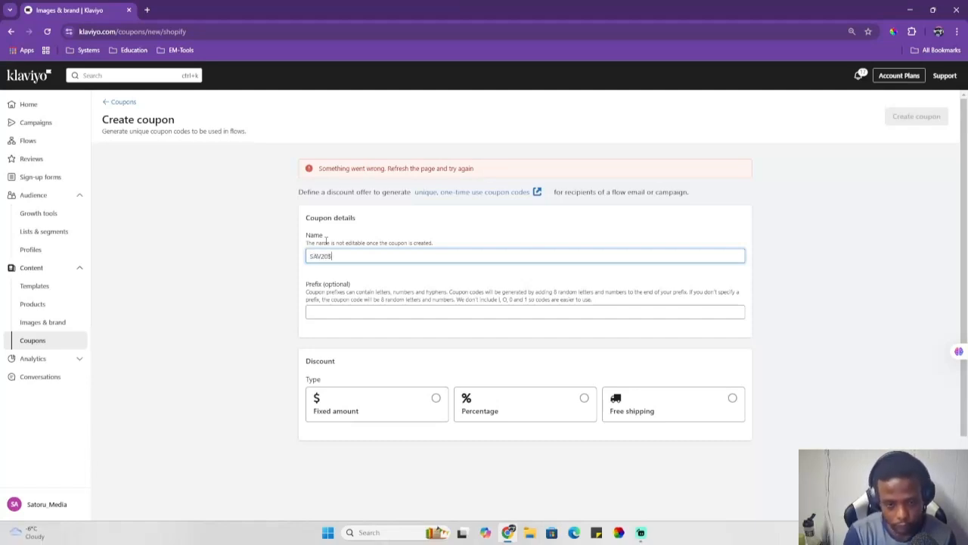
click(395, 309)
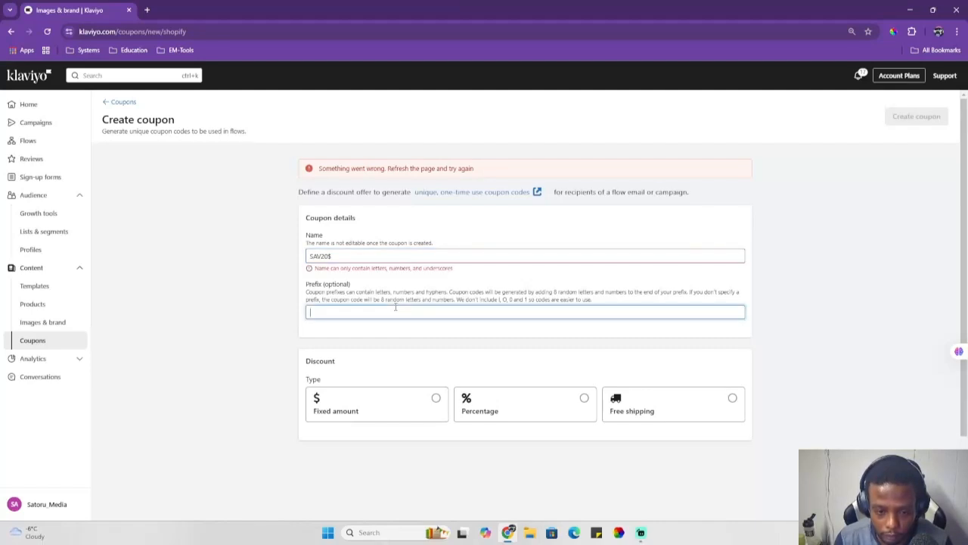
click(359, 254)
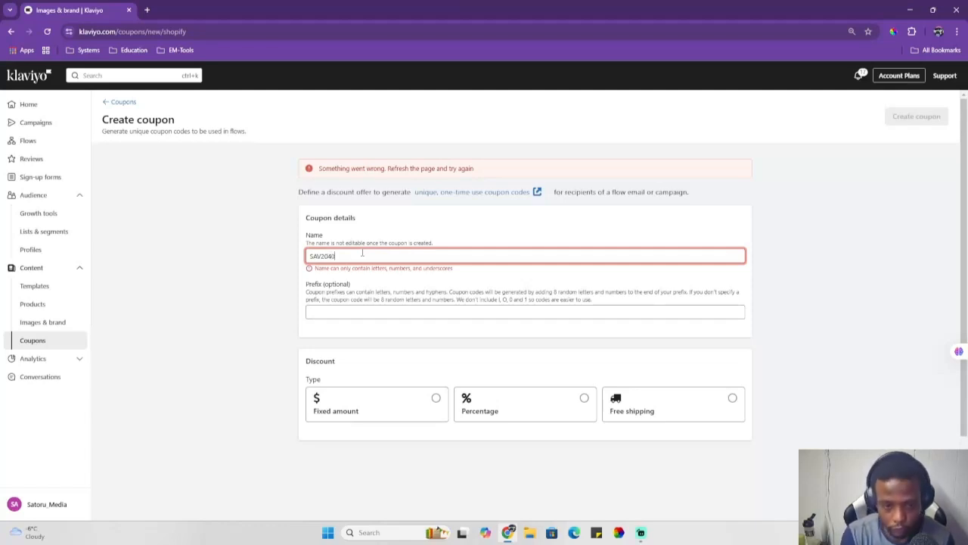
Step: Set the coupon's discount type to Percentage with 15 percent off
scroll(394, 276, down, 2)
click(397, 276)
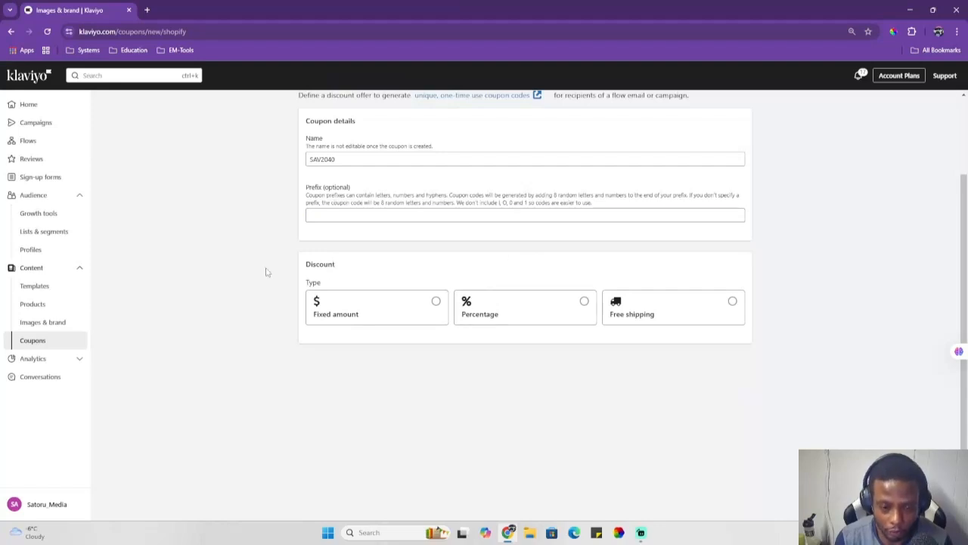
click(434, 304)
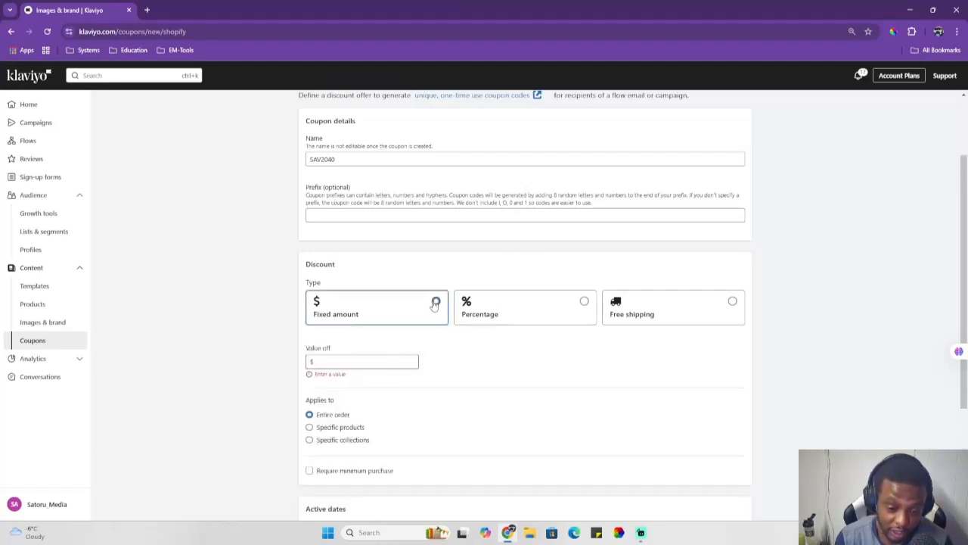
click(350, 360)
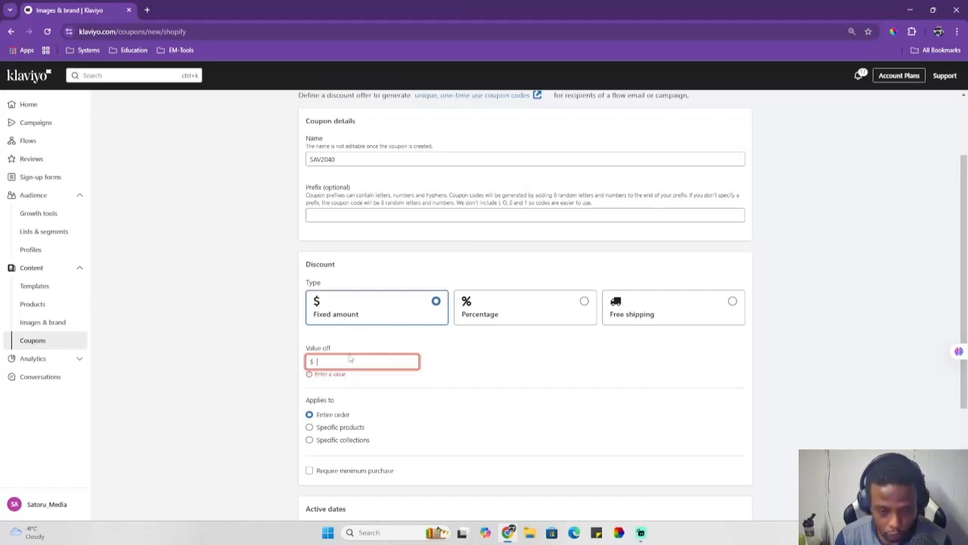
click(507, 307)
click(329, 361)
text(15)
Step: Review the coupon's applies-to and active-date options and create the coupon
scroll(355, 356, down, 1)
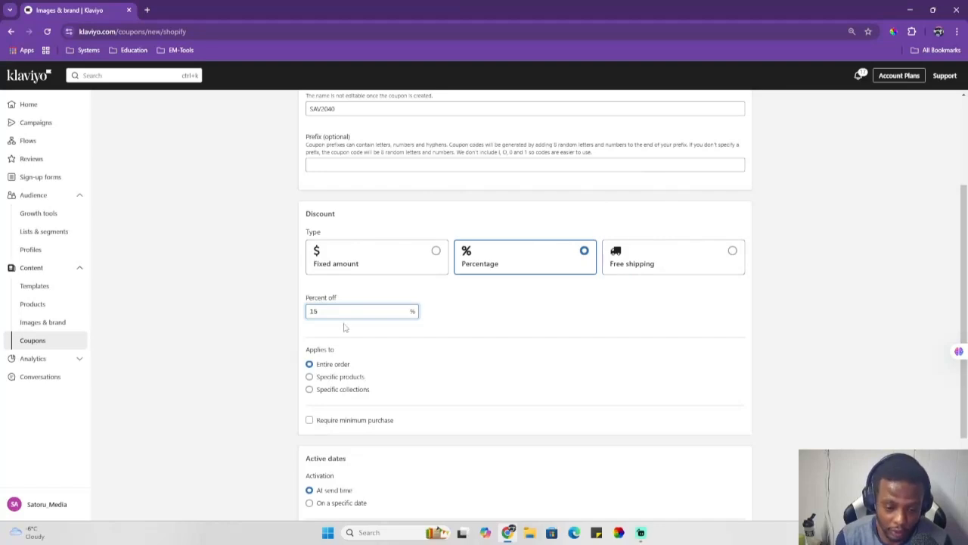
scroll(351, 329, down, 2)
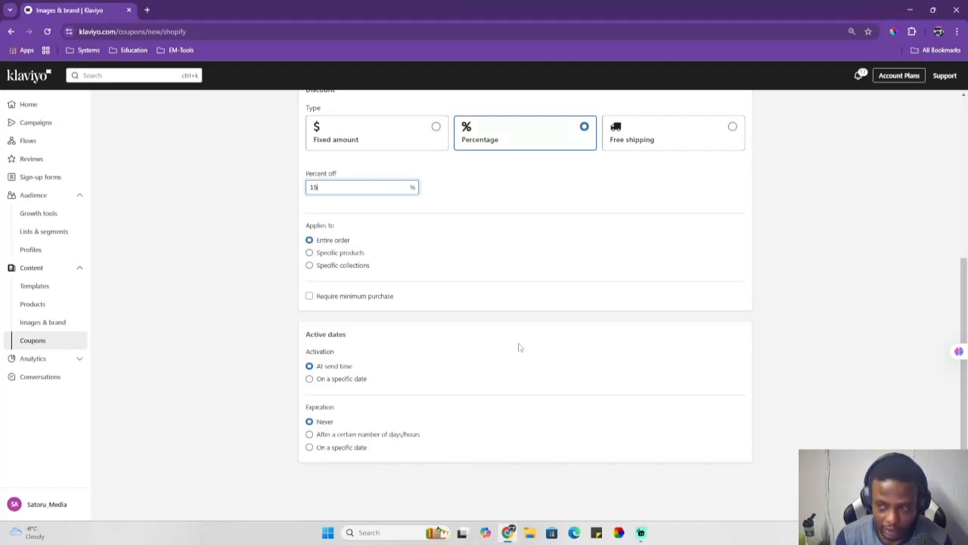
scroll(436, 332, up, 2)
scroll(454, 318, up, 2)
click(932, 116)
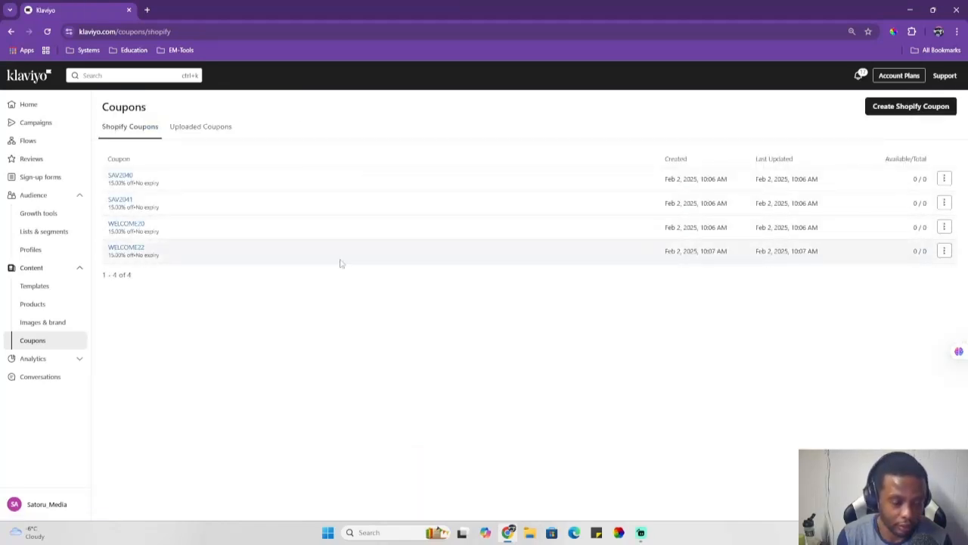
Step: Create a new analytics dashboard named TEST
click(79, 359)
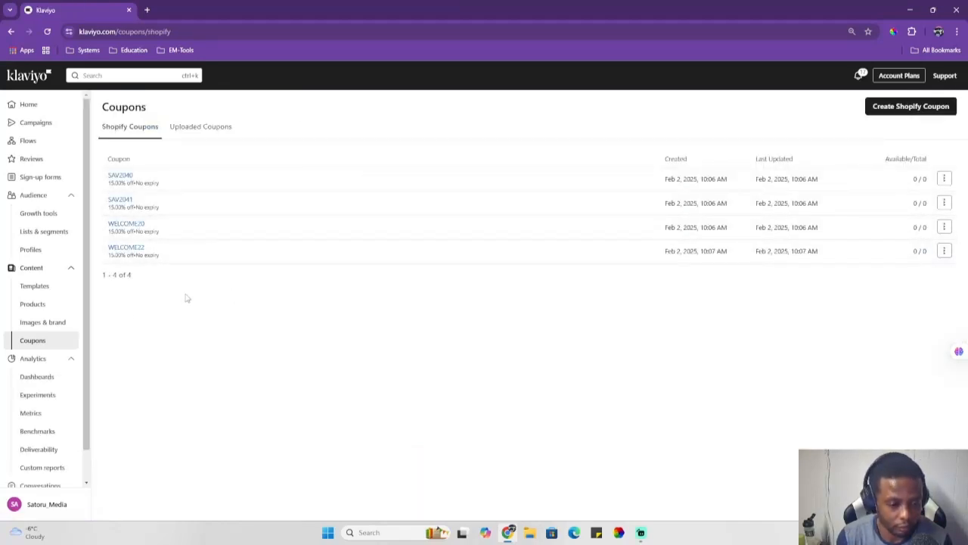
click(45, 376)
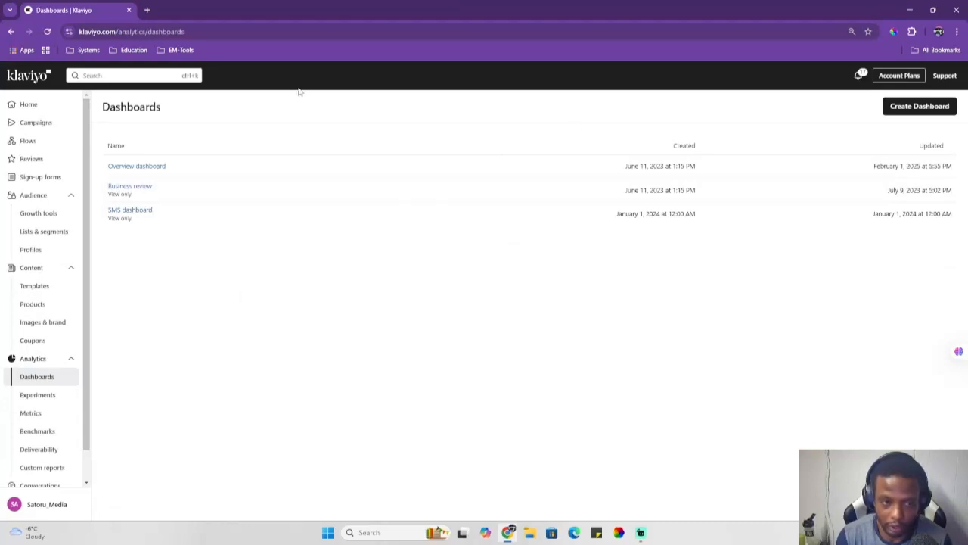
click(894, 106)
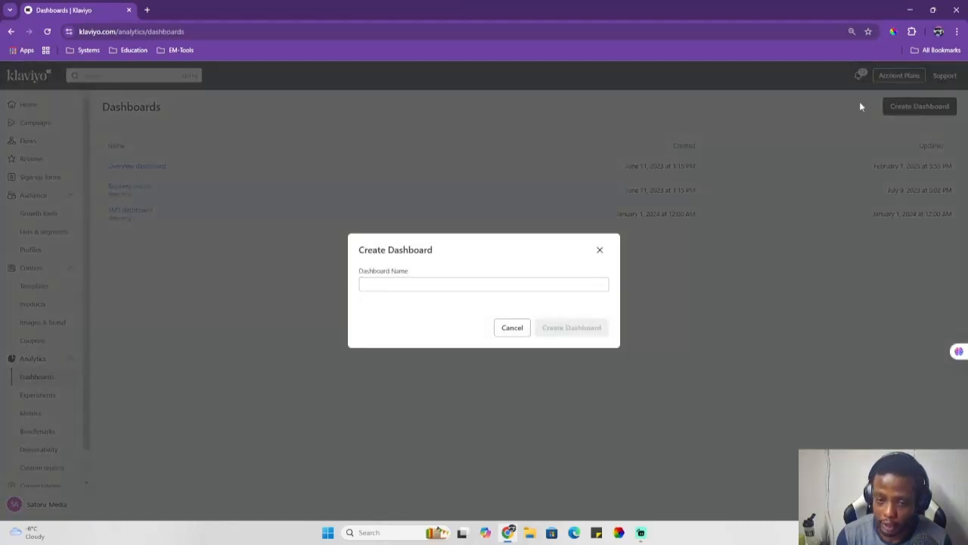
click(578, 283)
text(TEST)
key(Return)
click(520, 306)
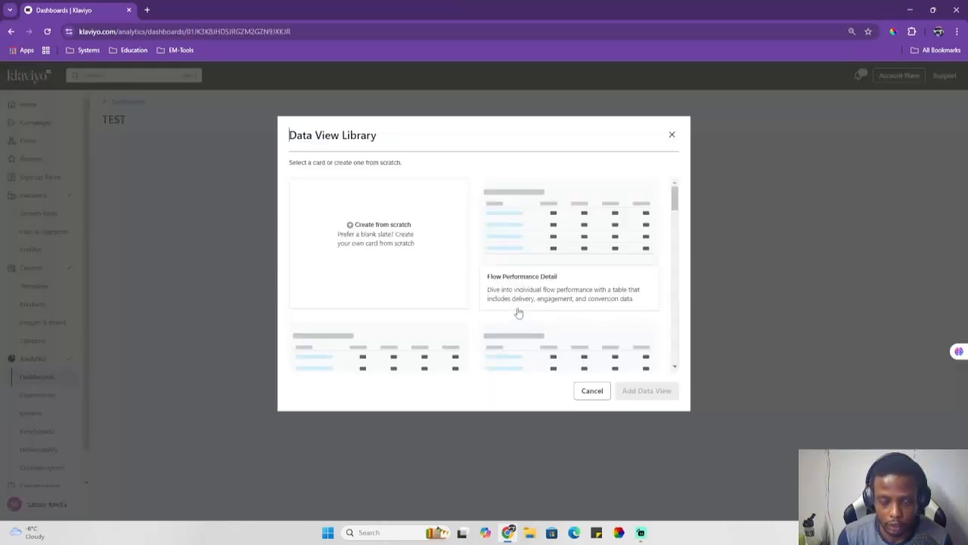
Step: Try building a card from scratch with the Active on Site metric shown as a line graph
click(364, 228)
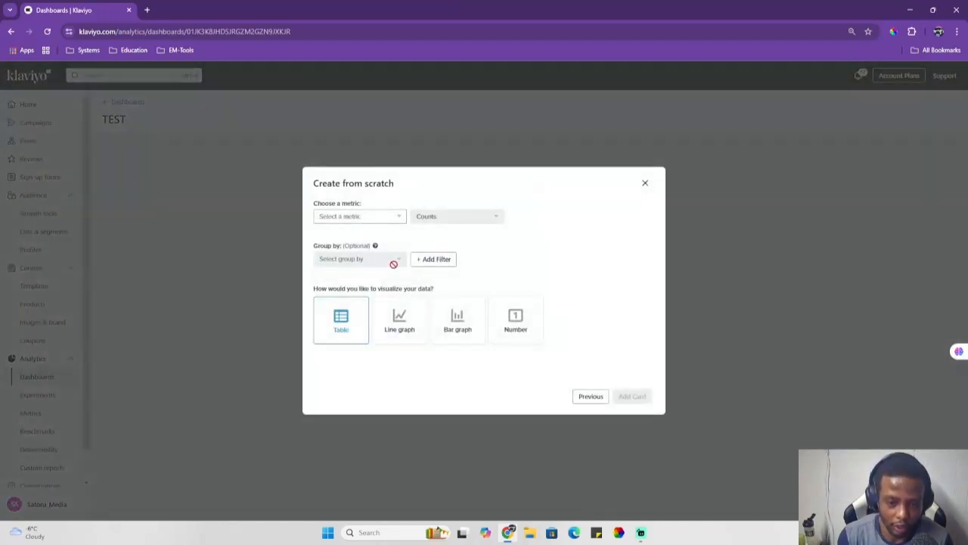
click(390, 218)
click(386, 255)
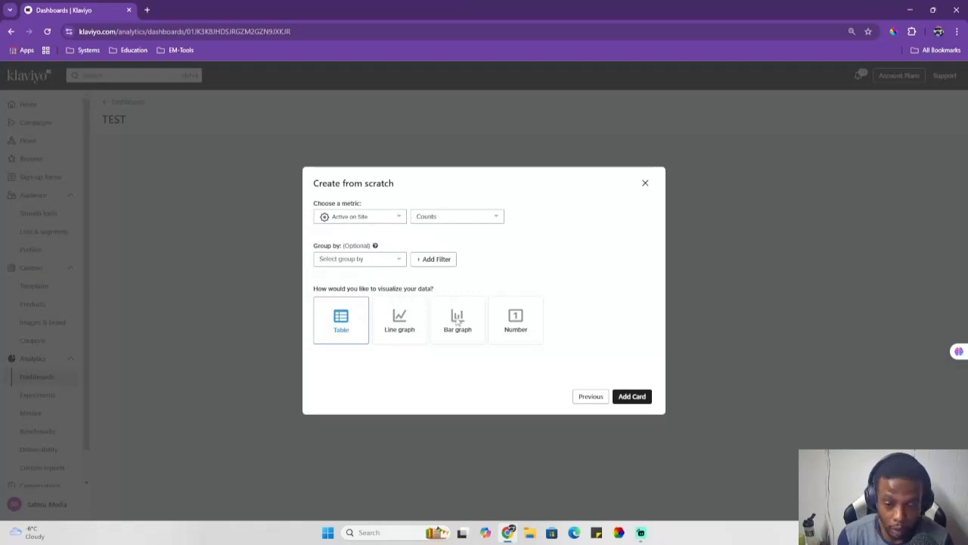
click(402, 319)
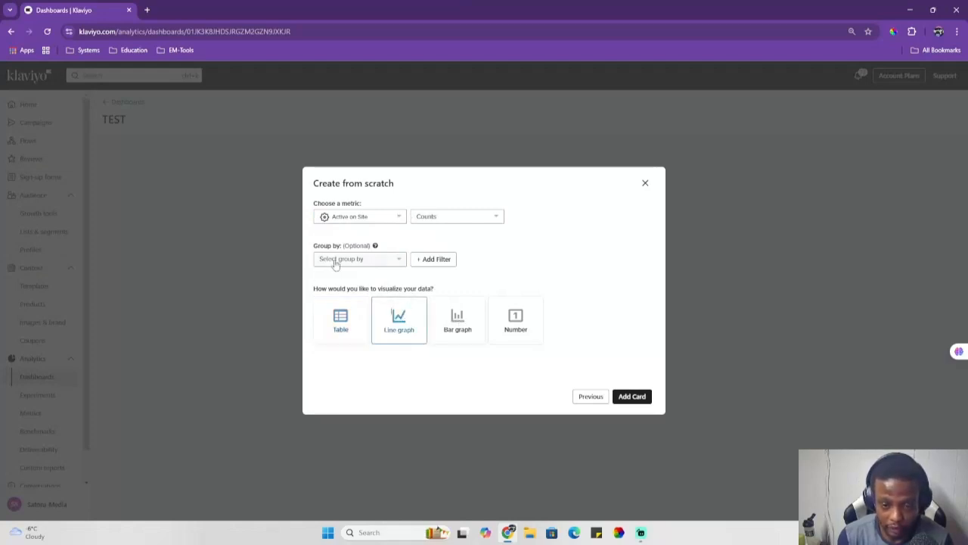
click(401, 260)
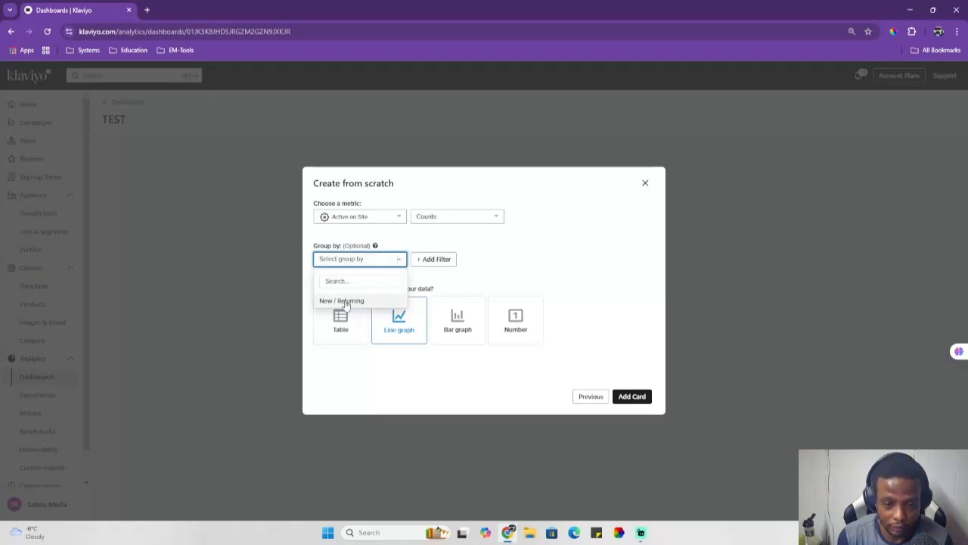
click(646, 184)
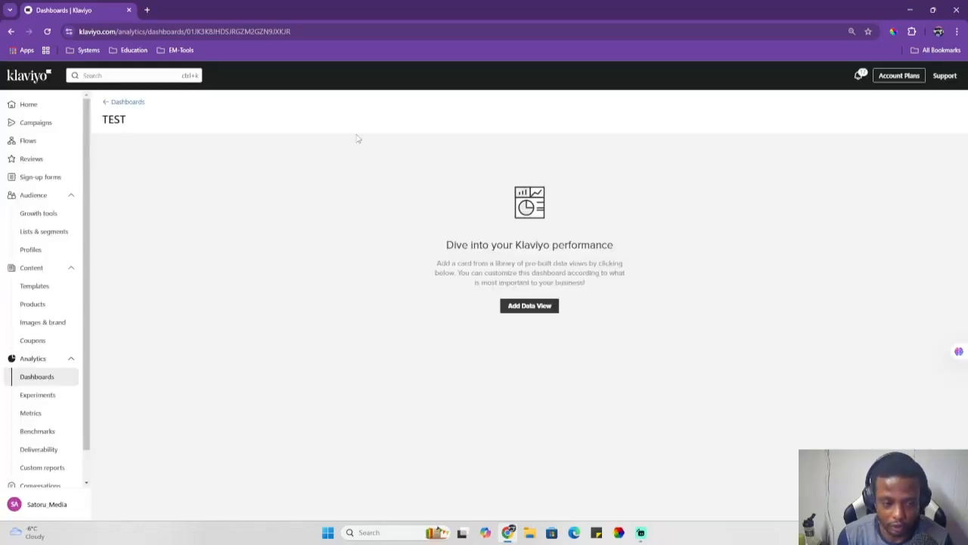
Step: Browse the Experiments and Metrics pages and the Active on Site metric chart
scroll(56, 320, down, 1)
click(48, 363)
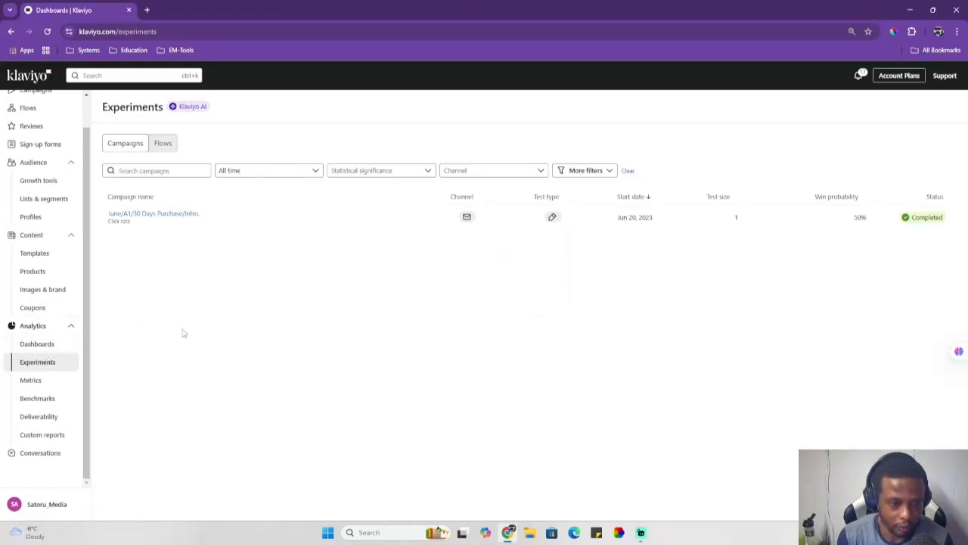
click(31, 382)
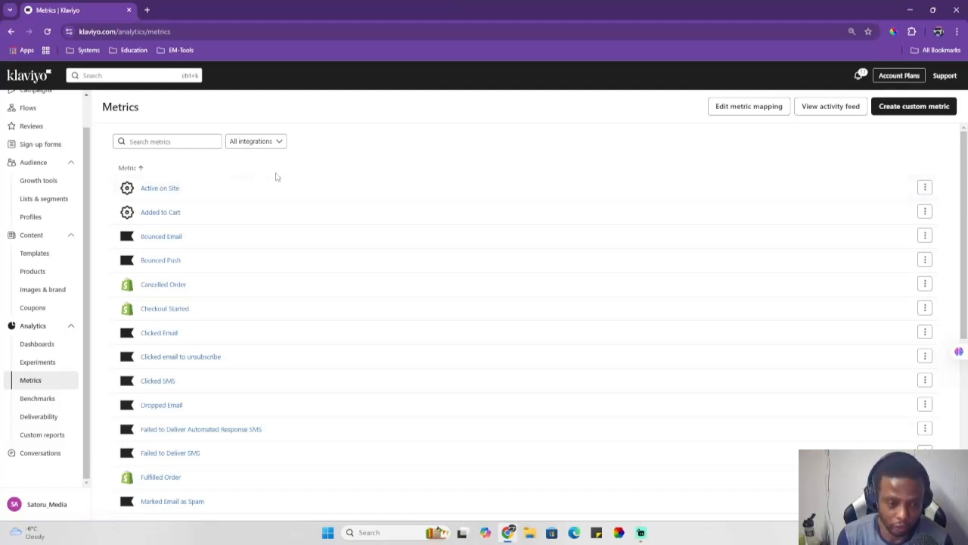
click(151, 189)
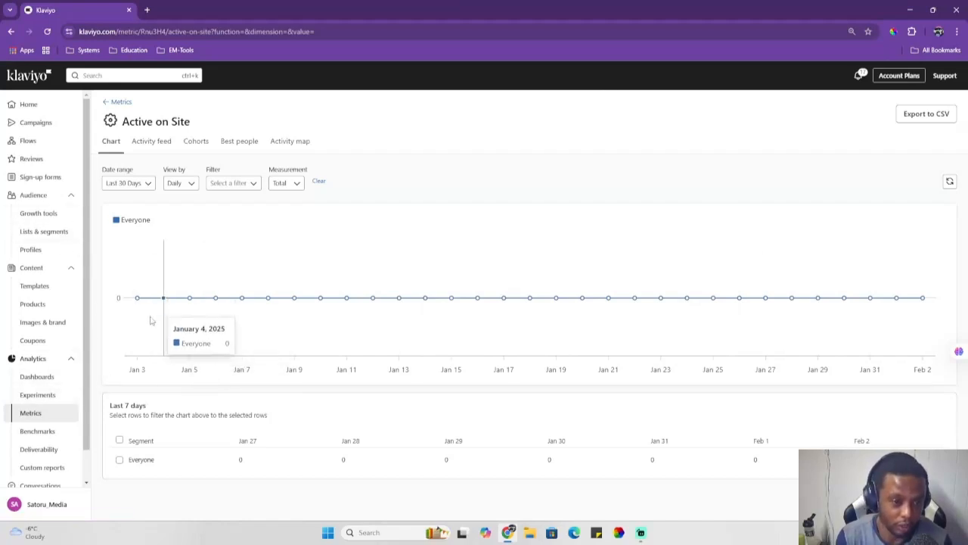
click(36, 414)
scroll(224, 276, down, 10)
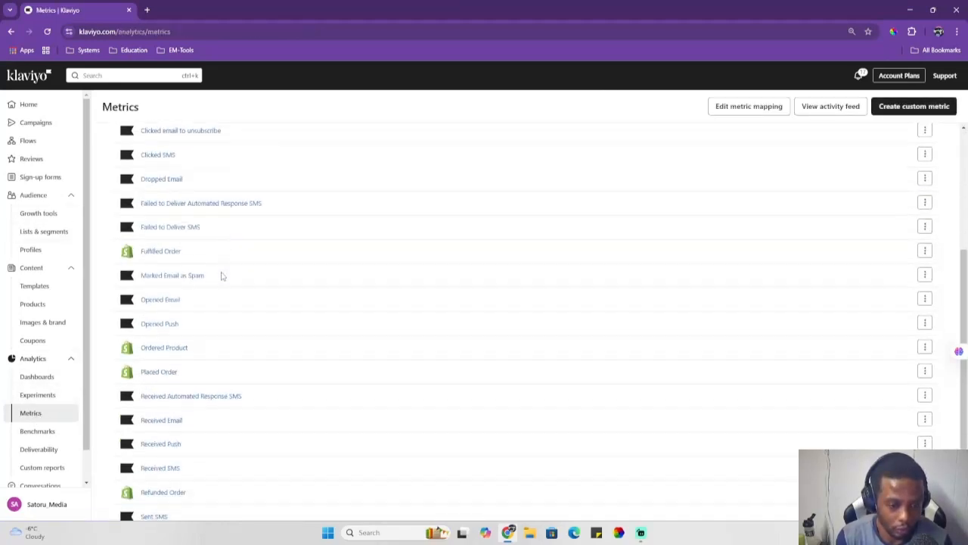
scroll(219, 279, up, 5)
Step: Browse the Benchmarks, Deliverability, Custom reports and Conversations pages
click(37, 431)
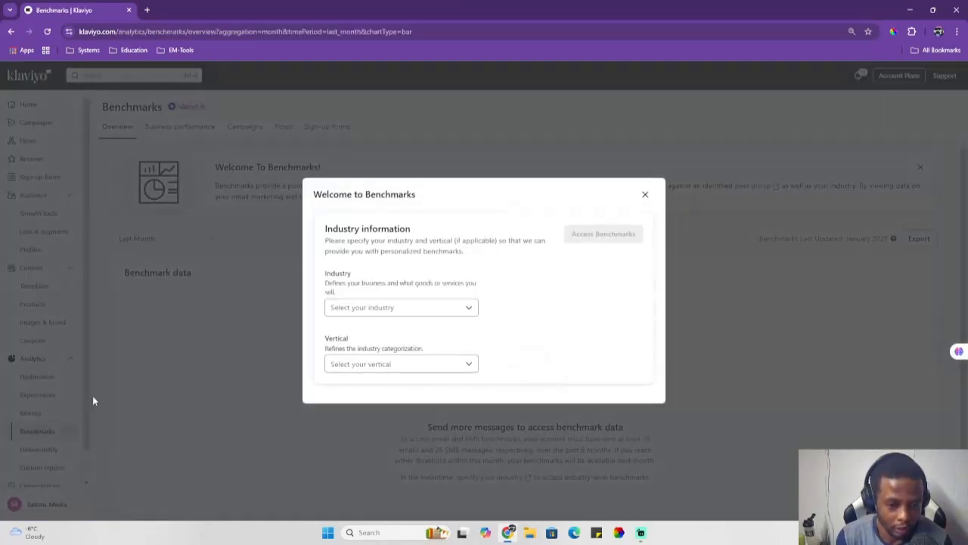
click(645, 194)
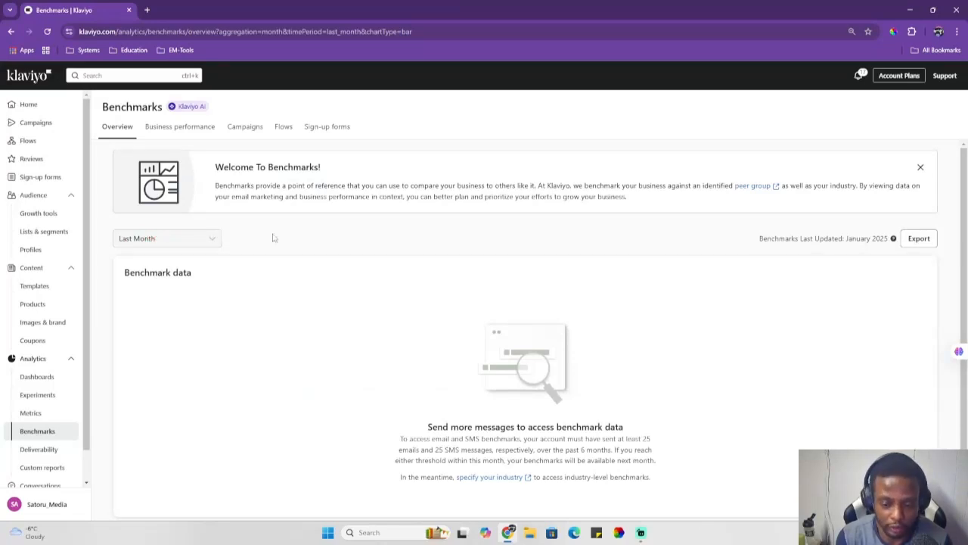
click(39, 448)
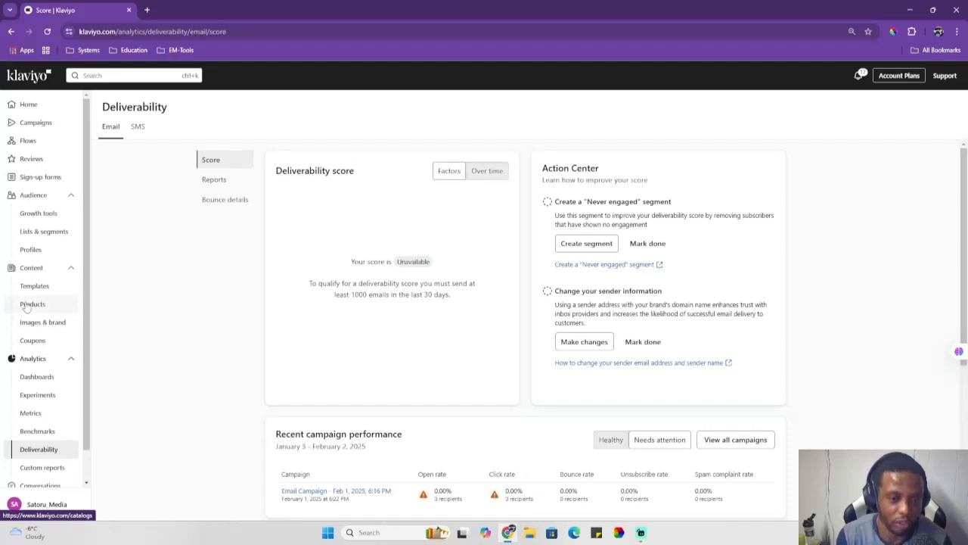
scroll(43, 305, down, 1)
click(41, 435)
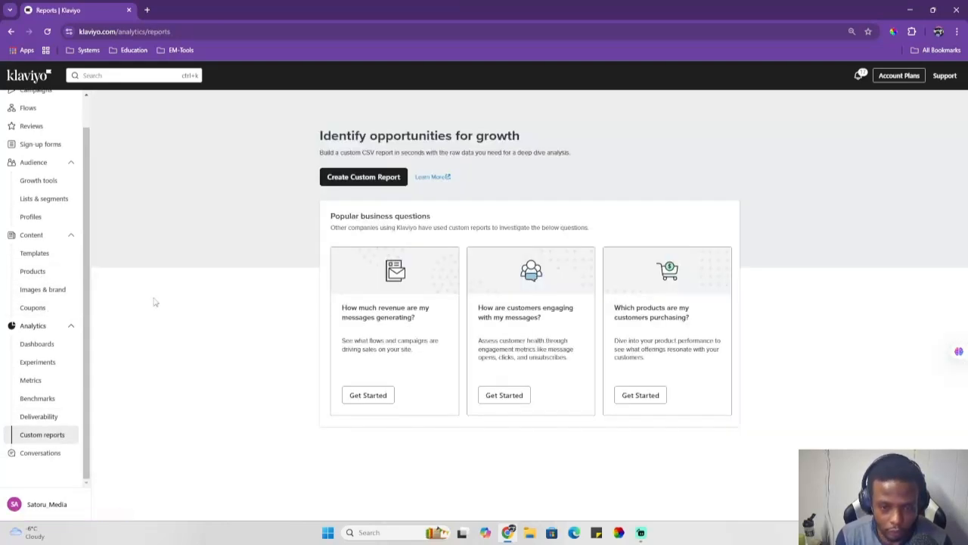
click(45, 453)
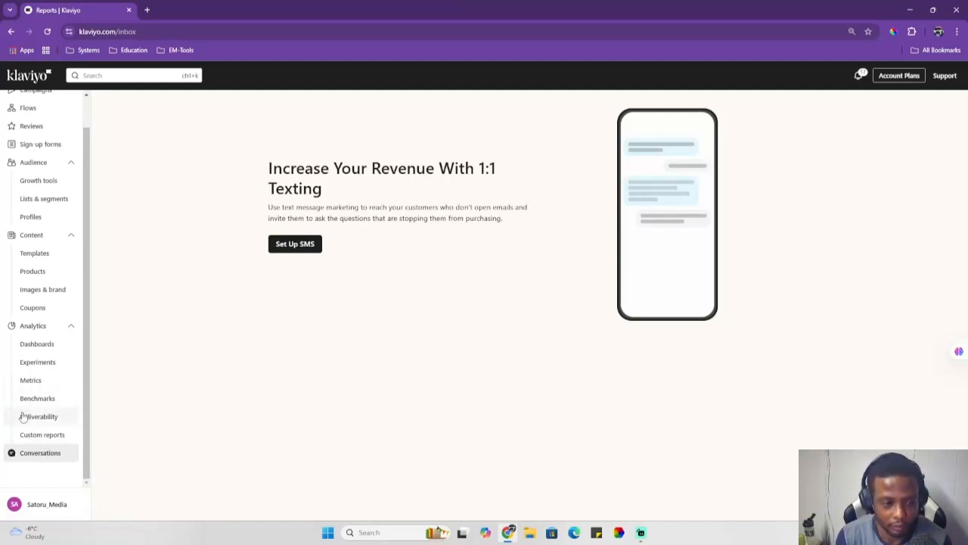
scroll(30, 412, up, 1)
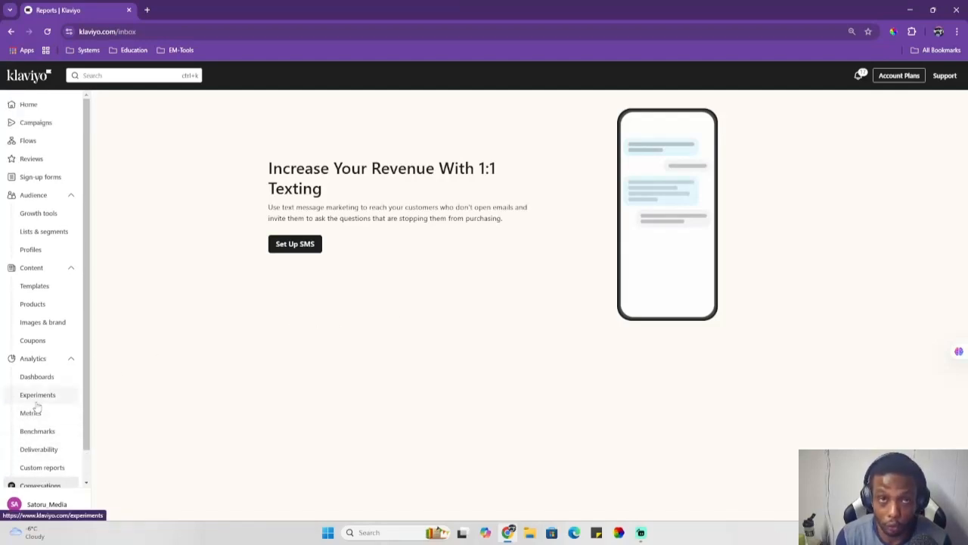